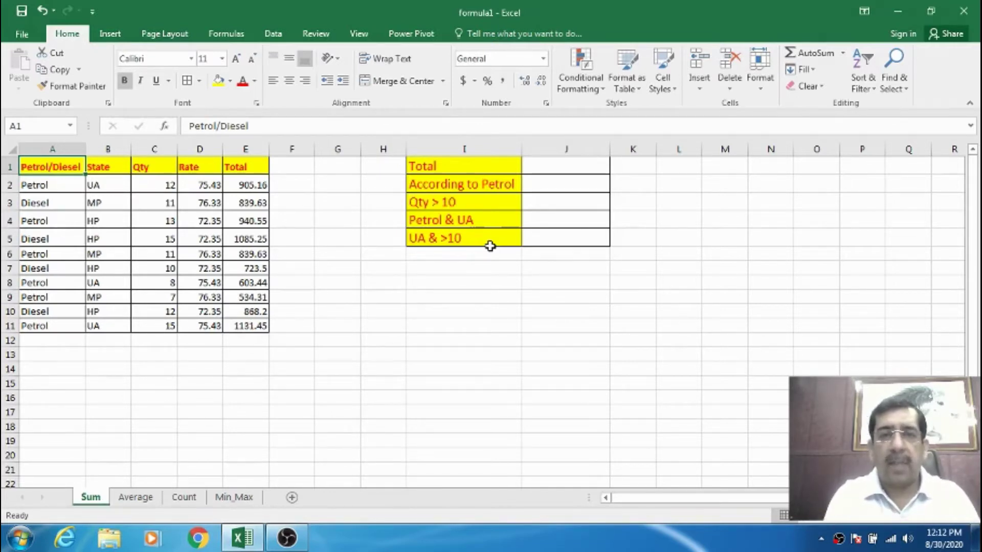
{"action": "left_click", "coordinate": [842, 52]}
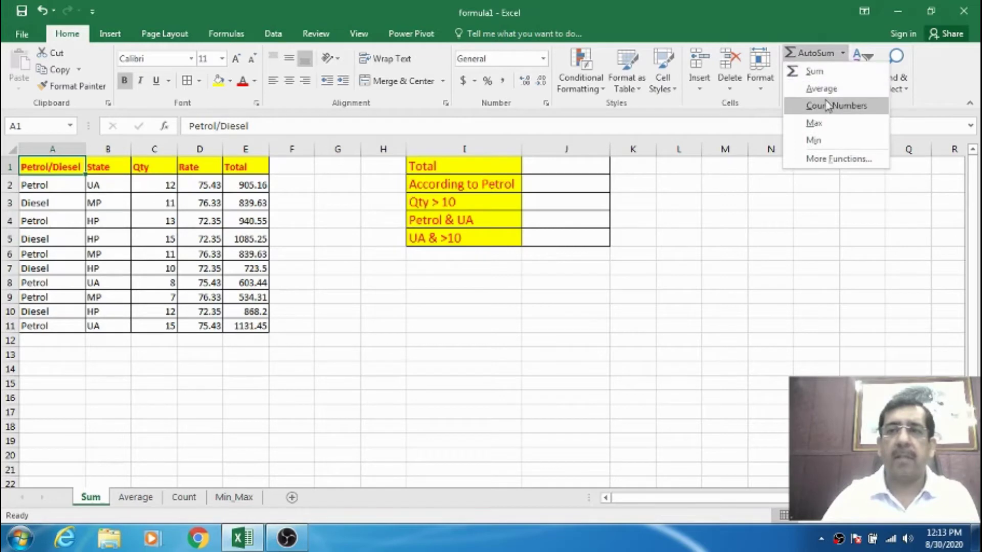
{"action": "left_click", "coordinate": [343, 179]}
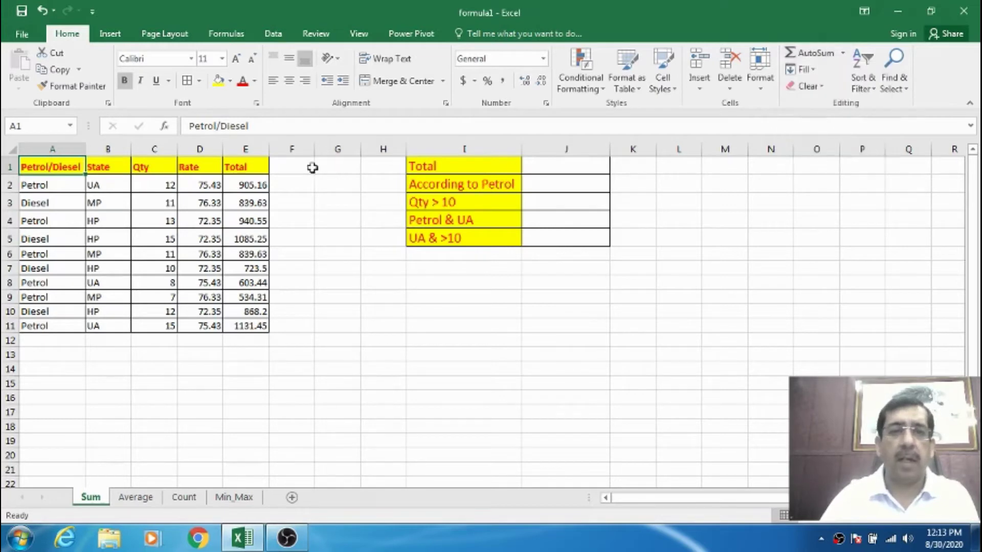
{"action": "left_click", "coordinate": [557, 165]}
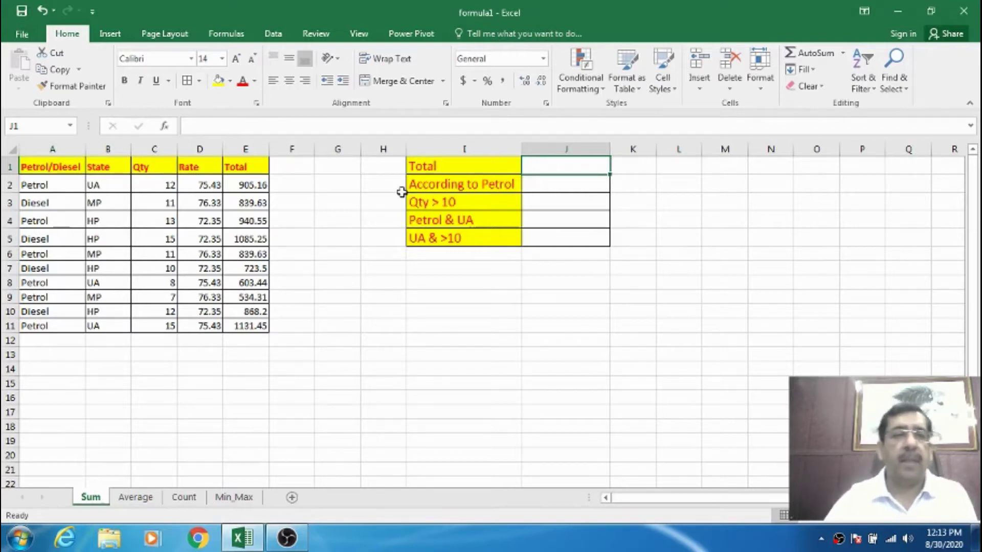
Examine the fuel type, State, Qty, Rate and Total columns of the data table, including the formula behind the first row's total
{"action": "left_click", "coordinate": [64, 168]}
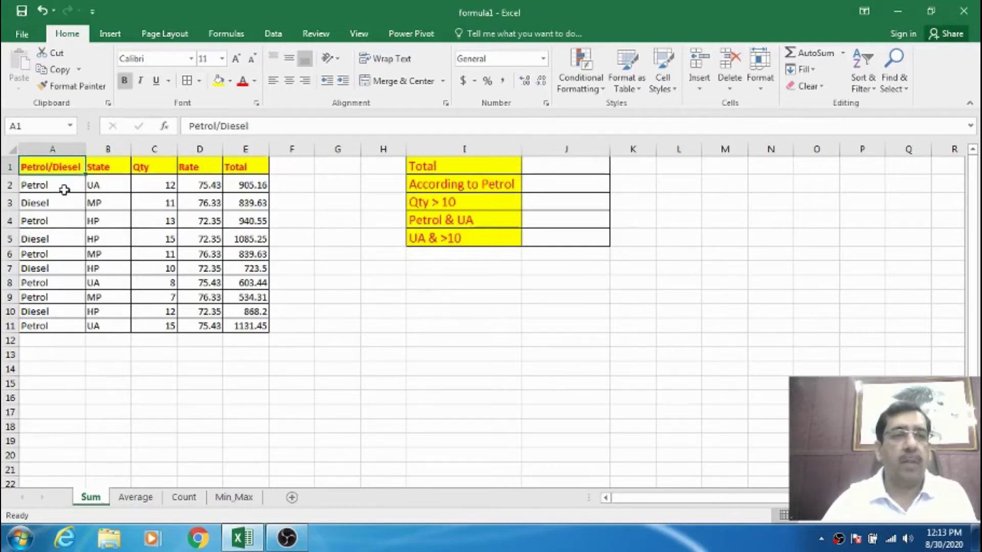
{"action": "left_click", "coordinate": [64, 186]}
{"action": "left_click", "coordinate": [64, 205]}
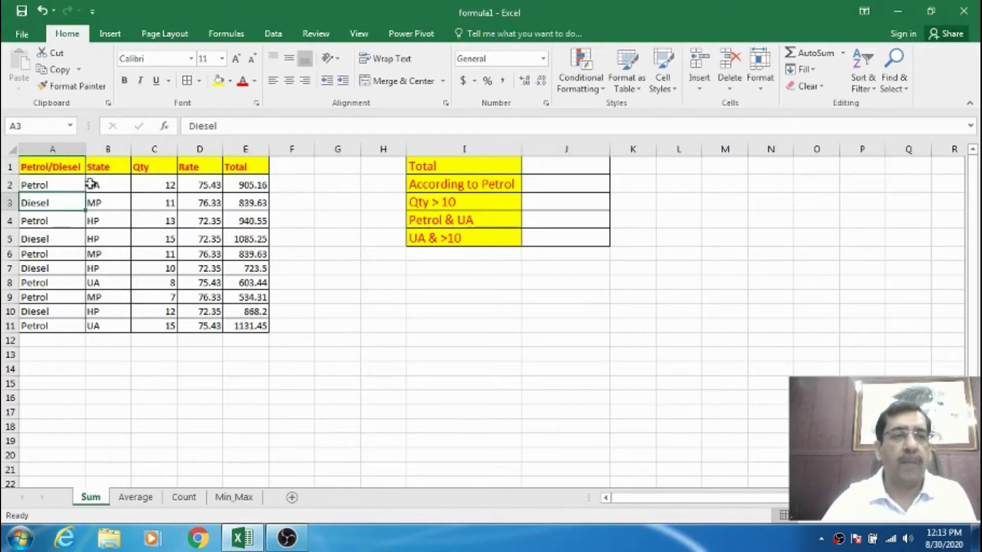
{"action": "left_click", "coordinate": [95, 167]}
{"action": "left_click", "coordinate": [105, 183]}
{"action": "left_click", "coordinate": [104, 202]}
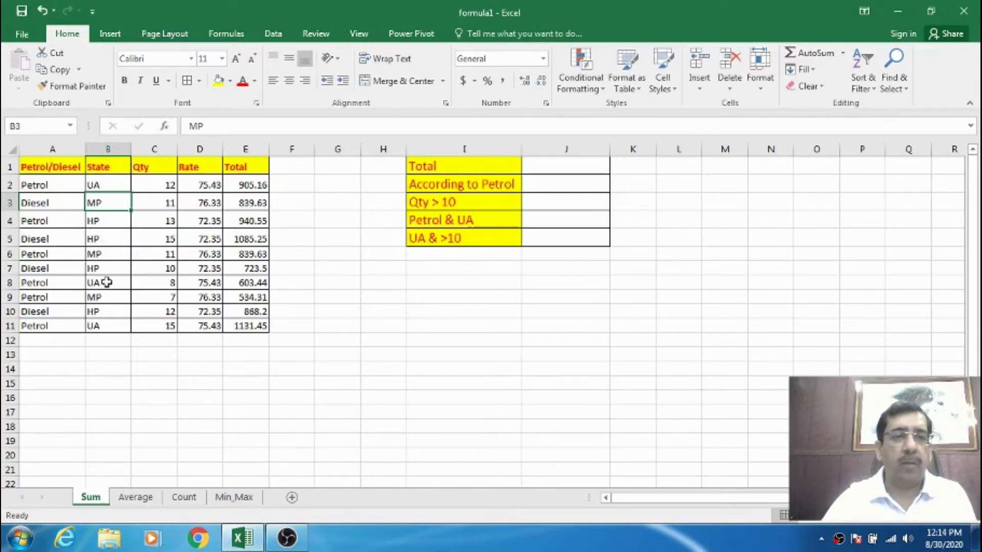
{"action": "left_click", "coordinate": [156, 183]}
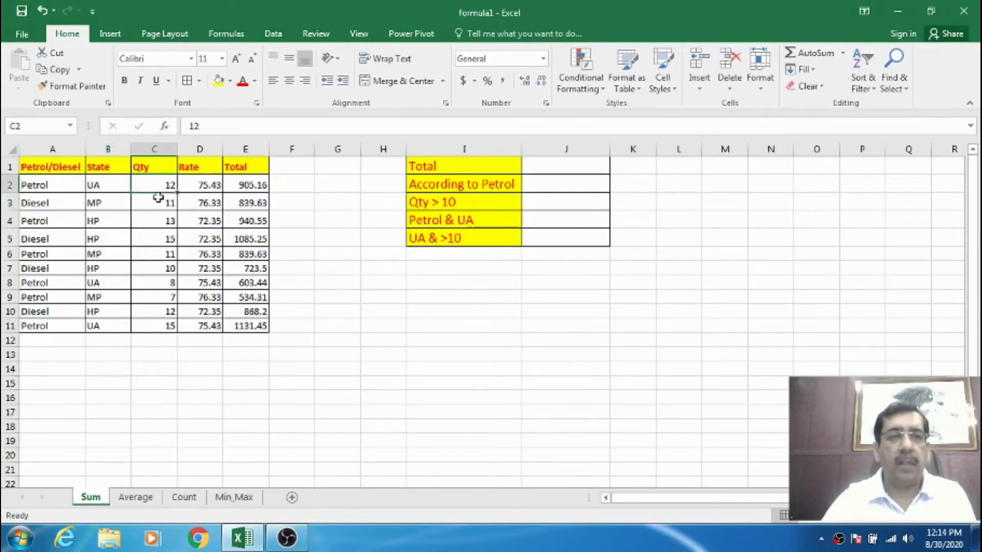
{"action": "left_click", "coordinate": [160, 200]}
{"action": "left_click", "coordinate": [158, 219]}
{"action": "left_click", "coordinate": [156, 236]}
{"action": "left_click", "coordinate": [158, 268]}
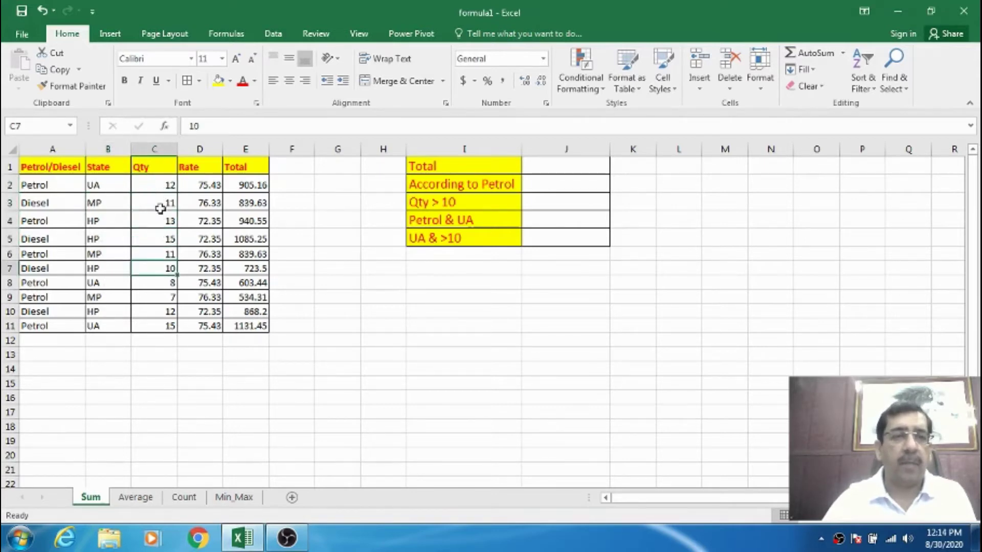
{"action": "left_click", "coordinate": [162, 184]}
{"action": "left_click", "coordinate": [161, 201]}
{"action": "left_click", "coordinate": [169, 186]}
{"action": "left_click", "coordinate": [197, 184]}
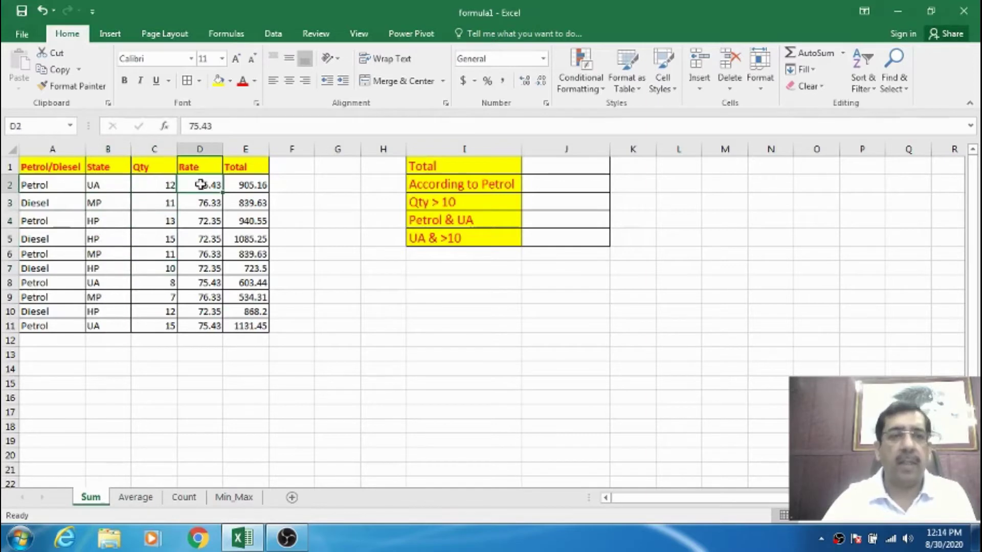
{"action": "left_click", "coordinate": [248, 187]}
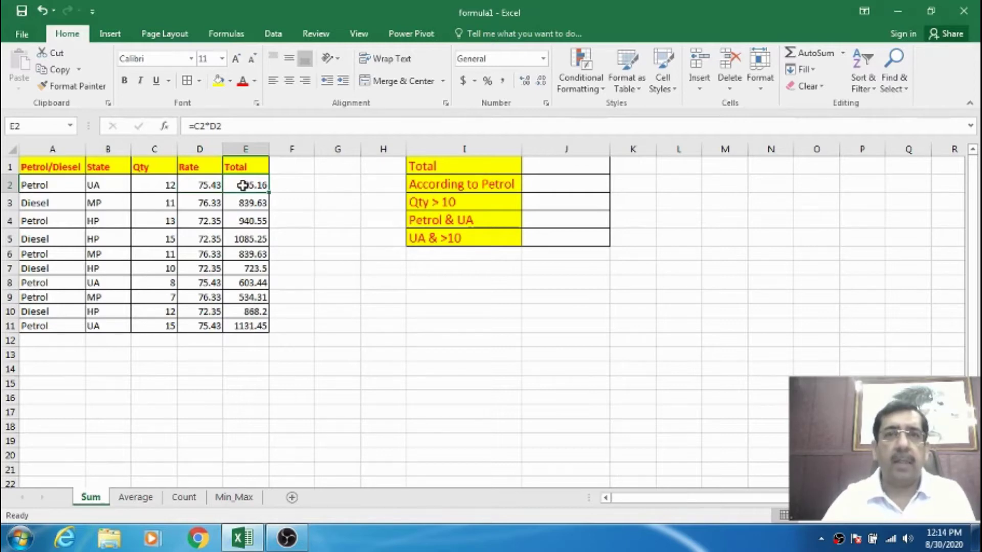
{"action": "left_click", "coordinate": [69, 170]}
{"action": "left_click", "coordinate": [67, 181]}
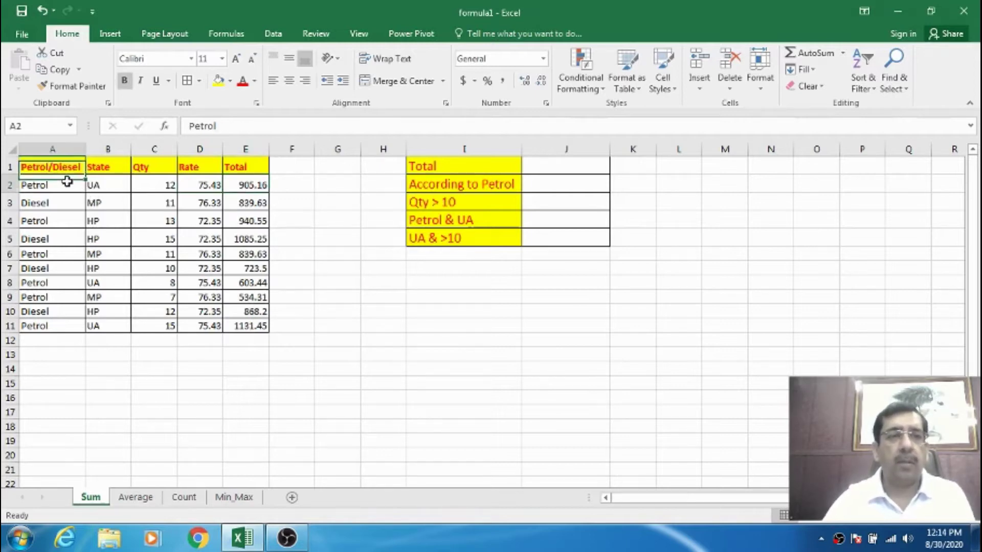
{"action": "left_click", "coordinate": [77, 167]}
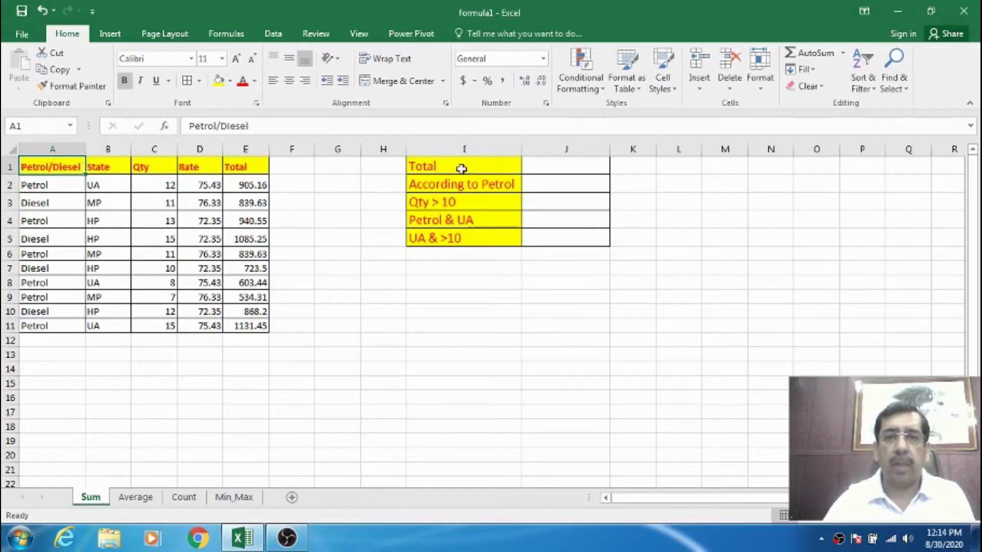
Add up the whole Total column with =sum(e2:e11) in cell J1, beside the summary's Total label
{"action": "left_click", "coordinate": [544, 166]}
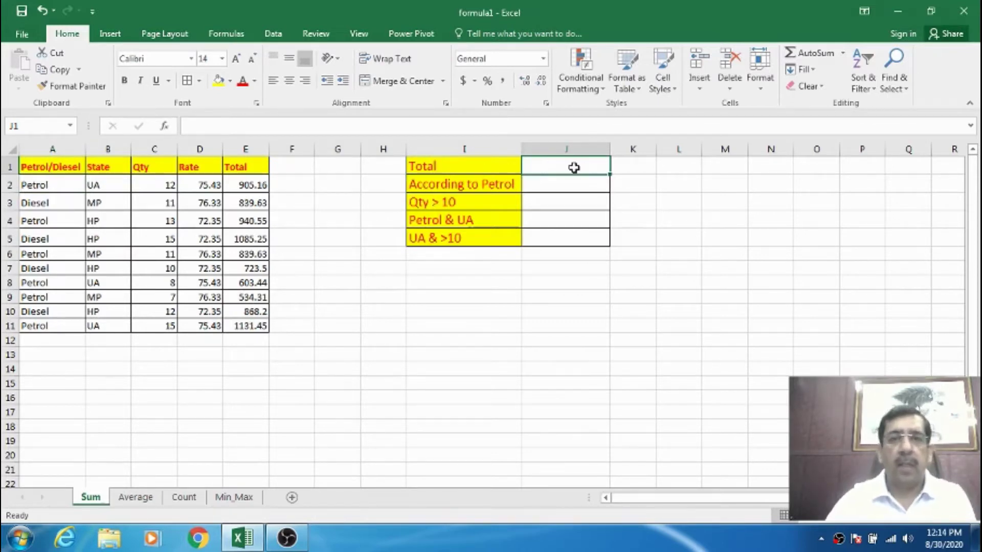
{"action": "left_click", "coordinate": [557, 180]}
{"action": "left_click", "coordinate": [530, 164]}
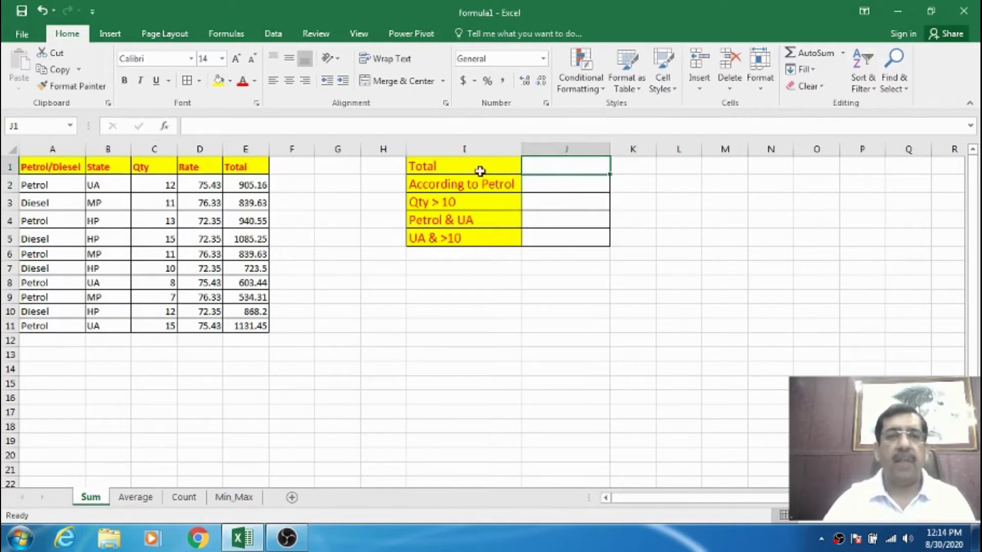
{"action": "type", "text": "="}
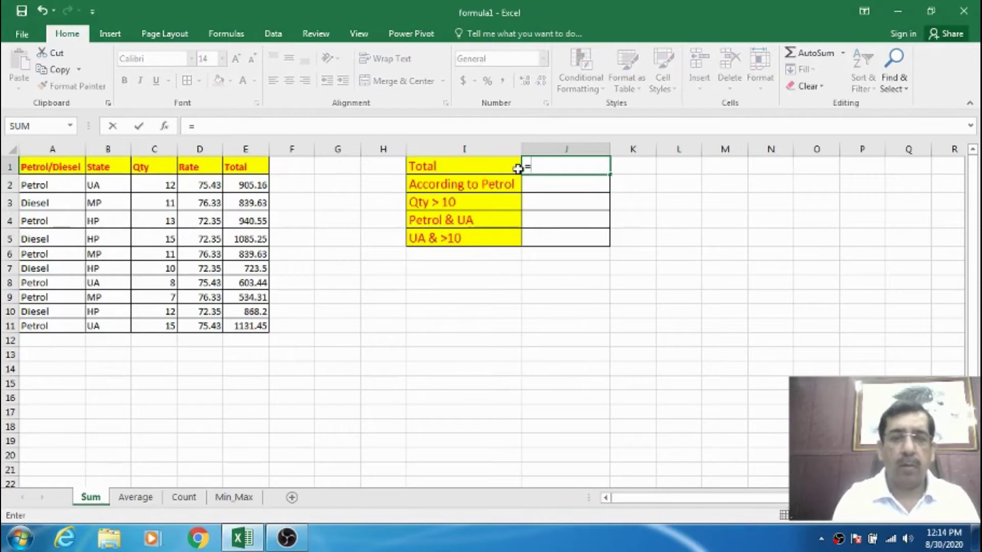
{"action": "type", "text": "sum("}
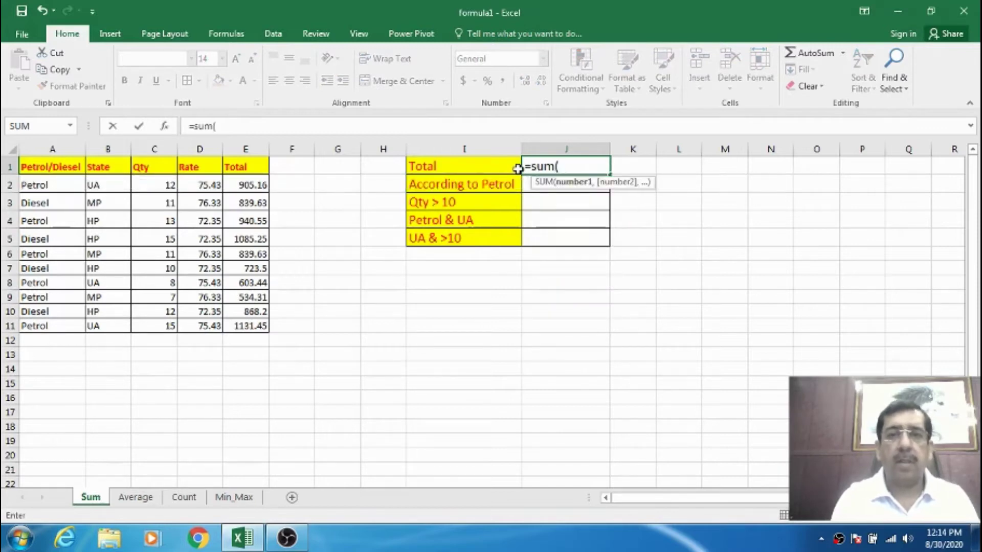
{"action": "type", "text": "e"}
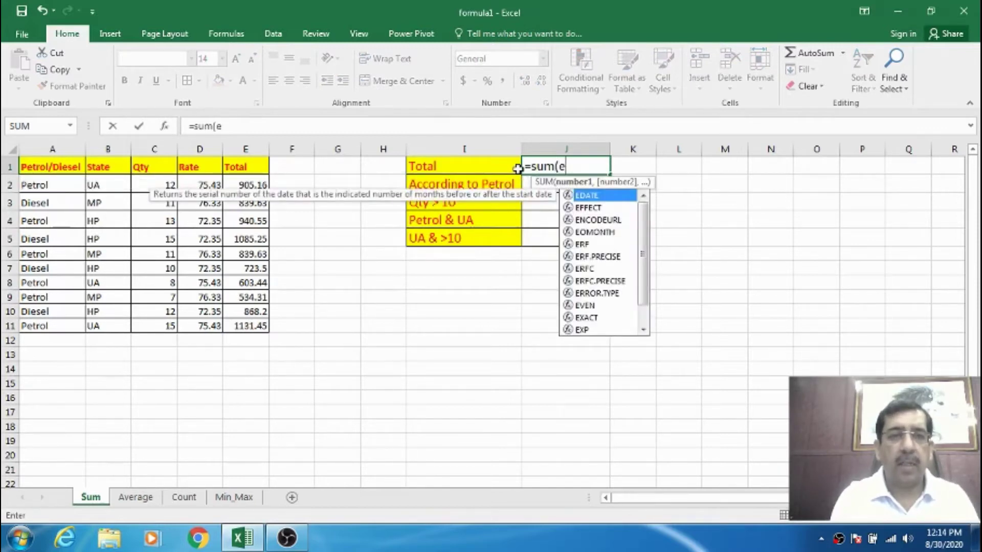
{"action": "type", "text": "2:e11"}
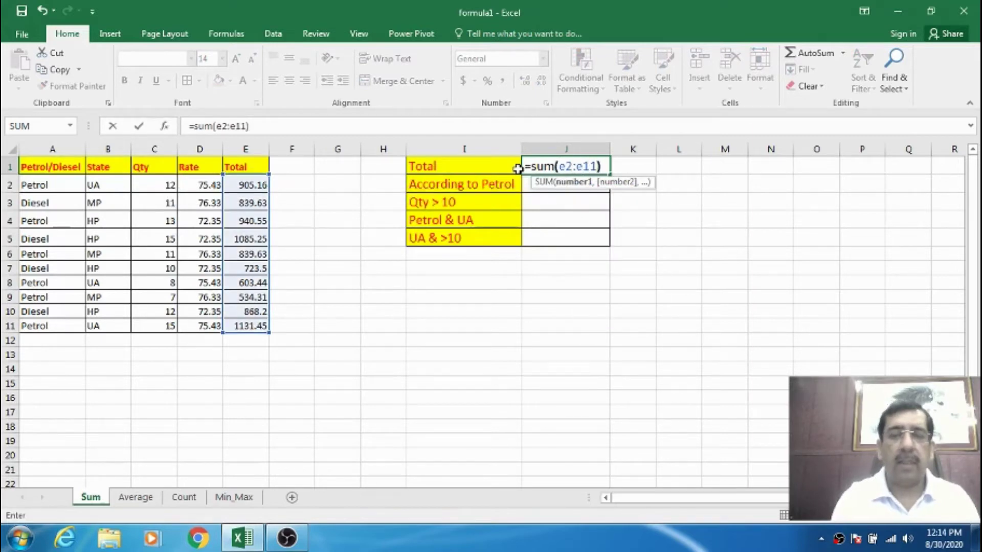
{"action": "type", "text": ")"}
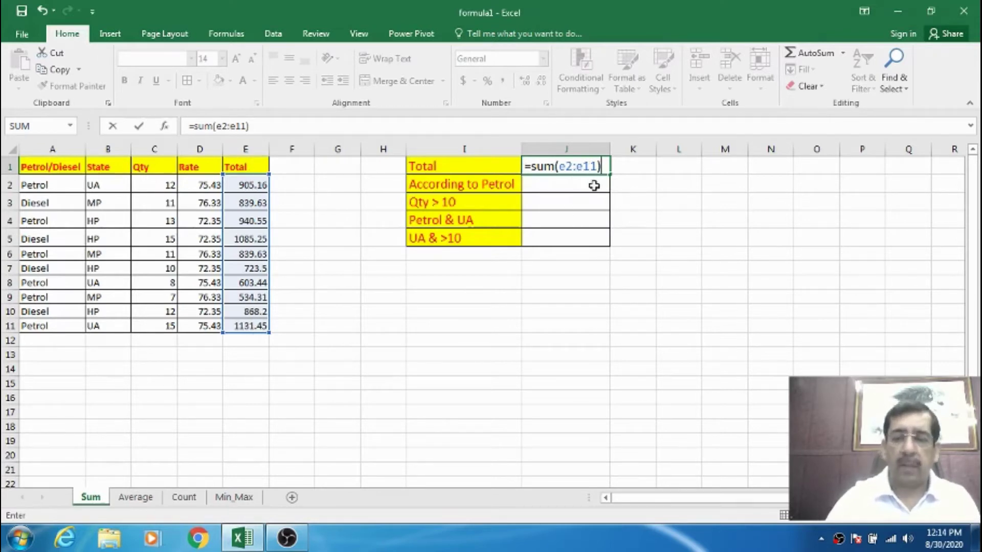
{"action": "key", "text": "Return"}
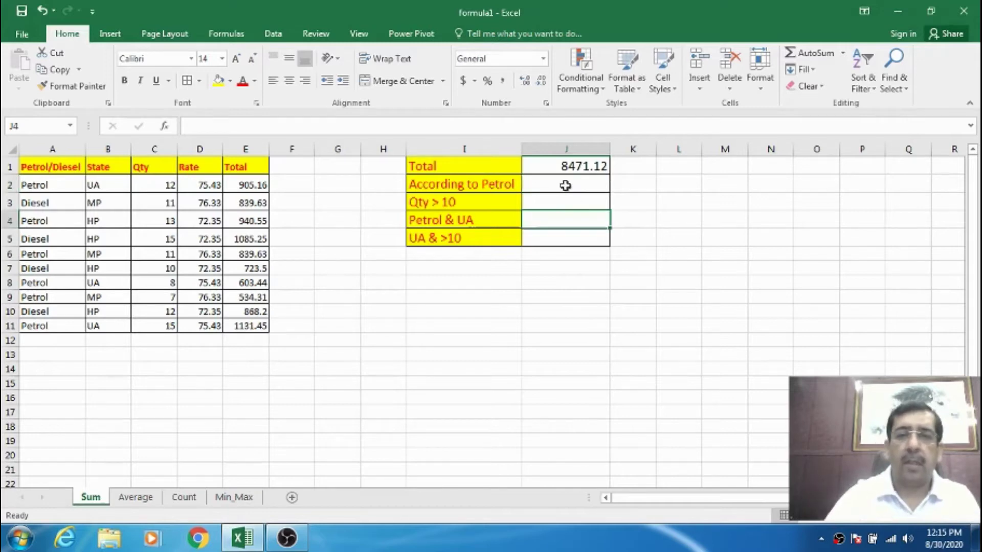
Enter =sumif(a2:a11,"Petrol",e2:e11) in cell J2, beside the According to Petrol label, to sum only the petrol totals
{"action": "type", "text": "="}
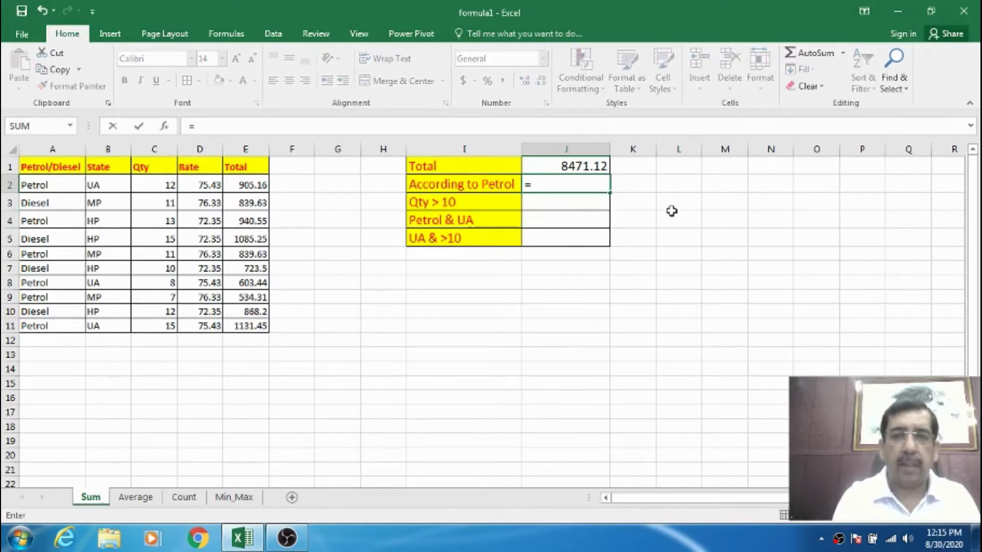
{"action": "type", "text": "sumif"}
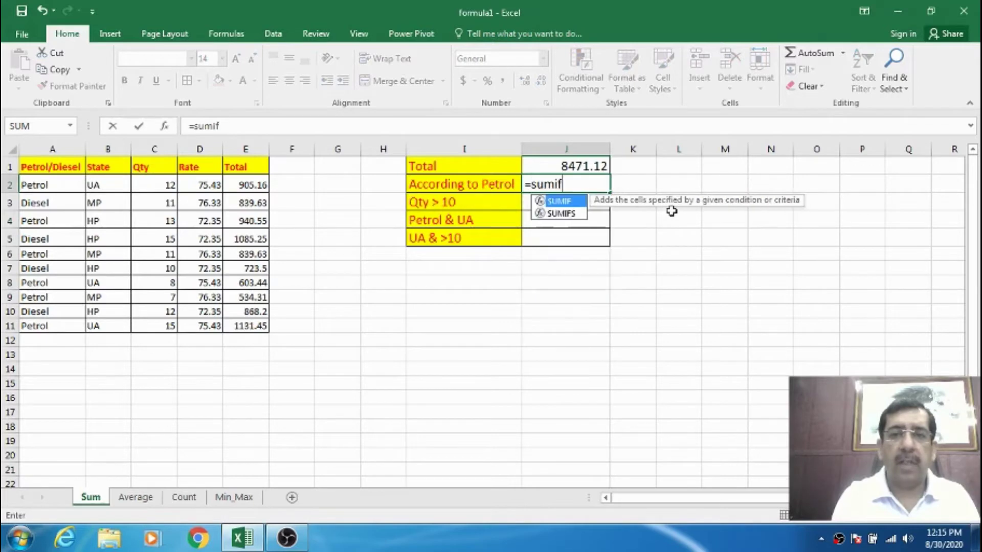
{"action": "type", "text": "("}
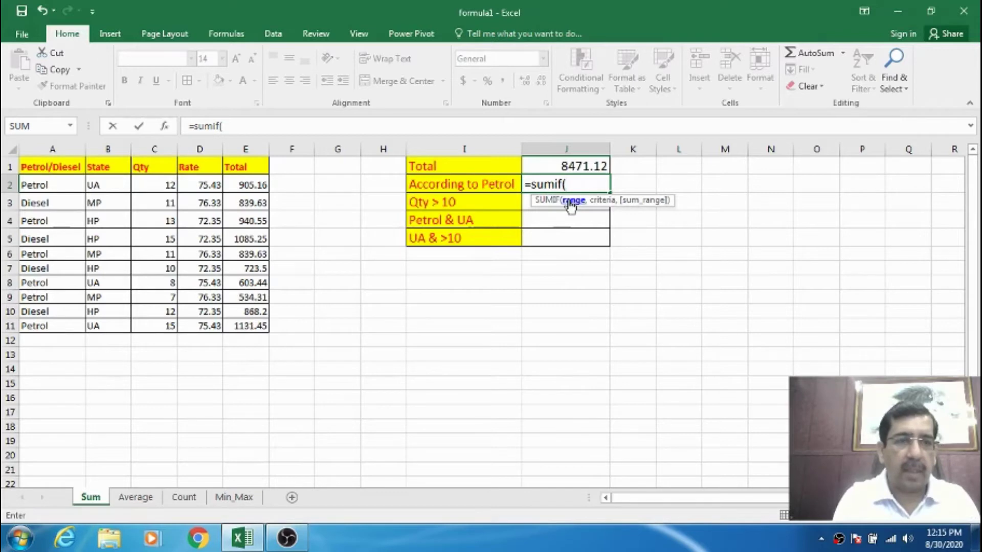
{"action": "type", "text": "a"}
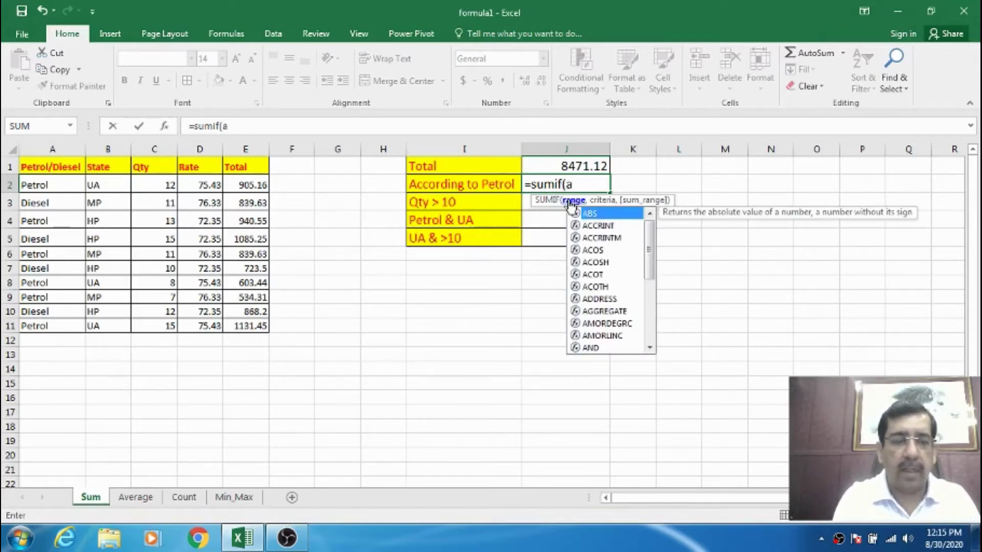
{"action": "type", "text": "2"}
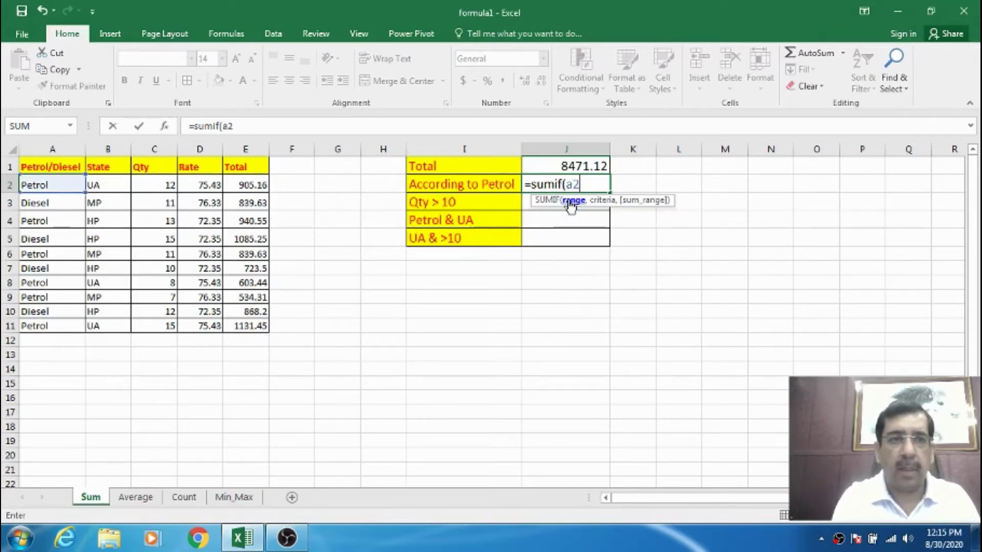
{"action": "type", "text": ":"}
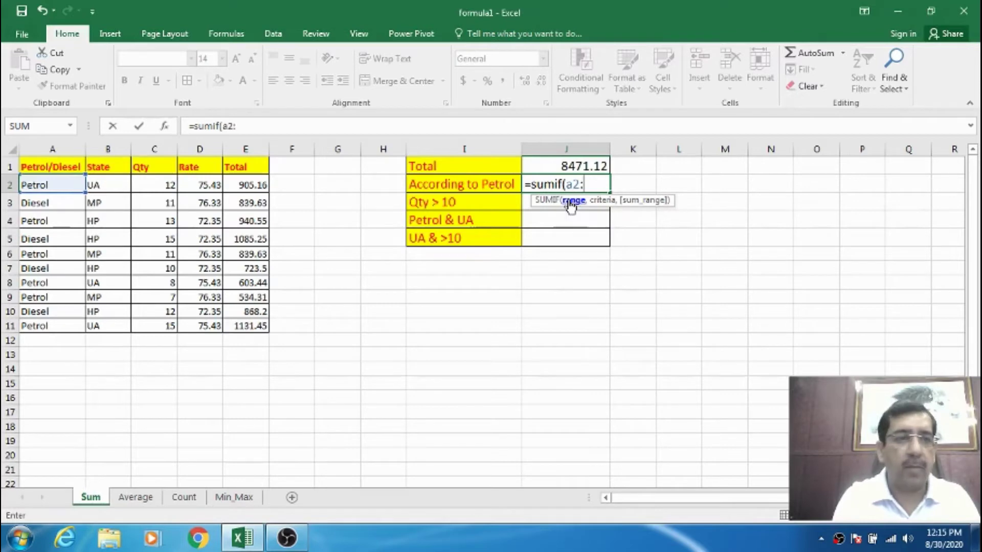
{"action": "type", "text": "a11"}
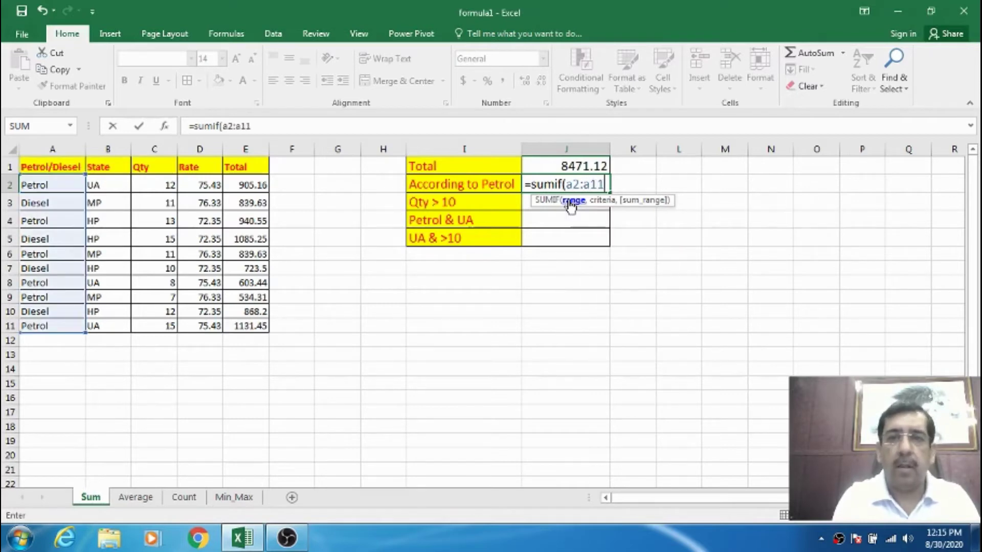
{"action": "type", "text": ","}
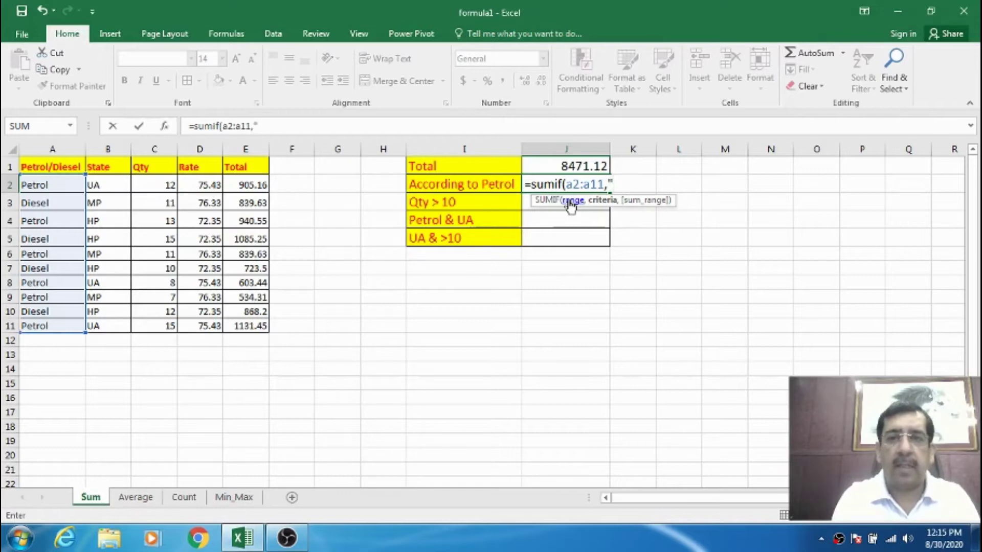
{"action": "type", "text": "\"Petro"}
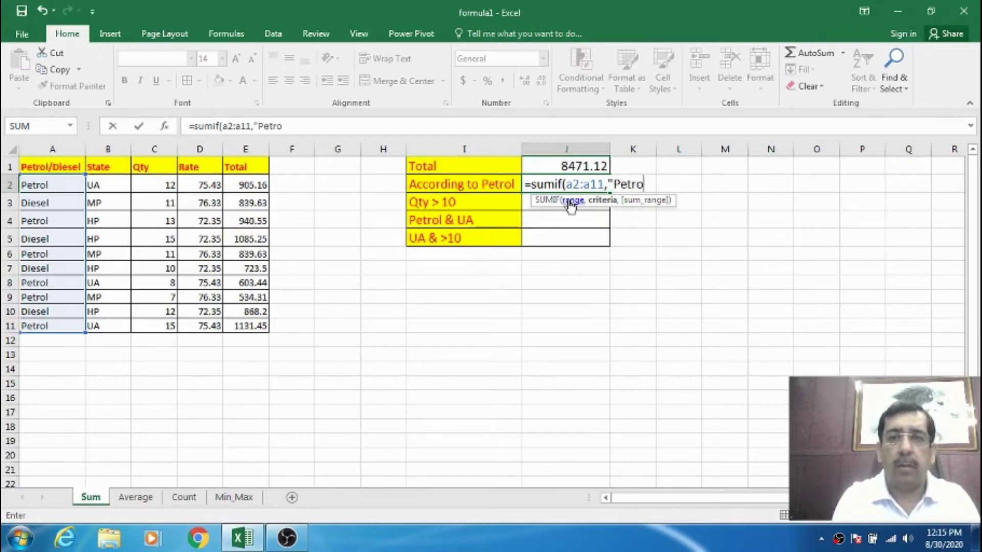
{"action": "type", "text": "l\","}
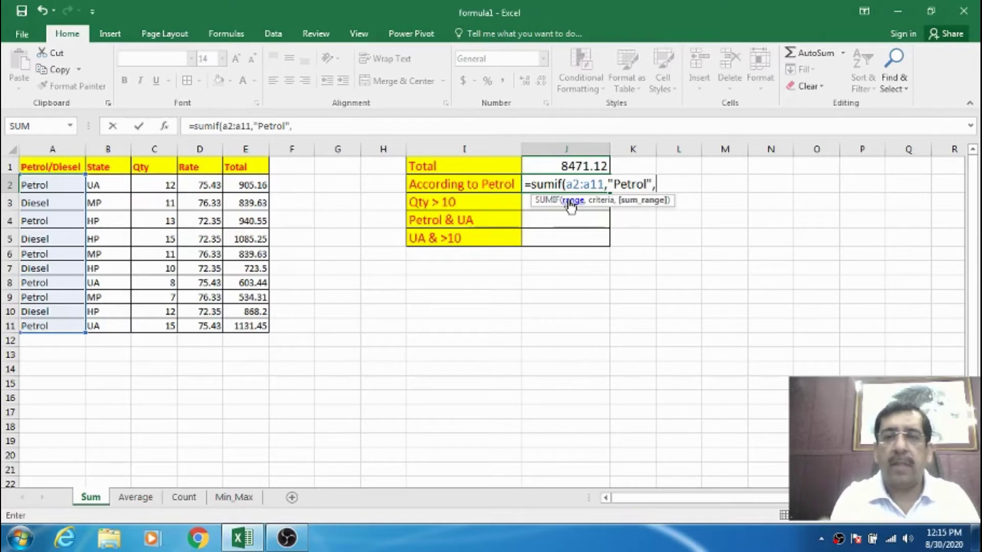
{"action": "type", "text": "d"}
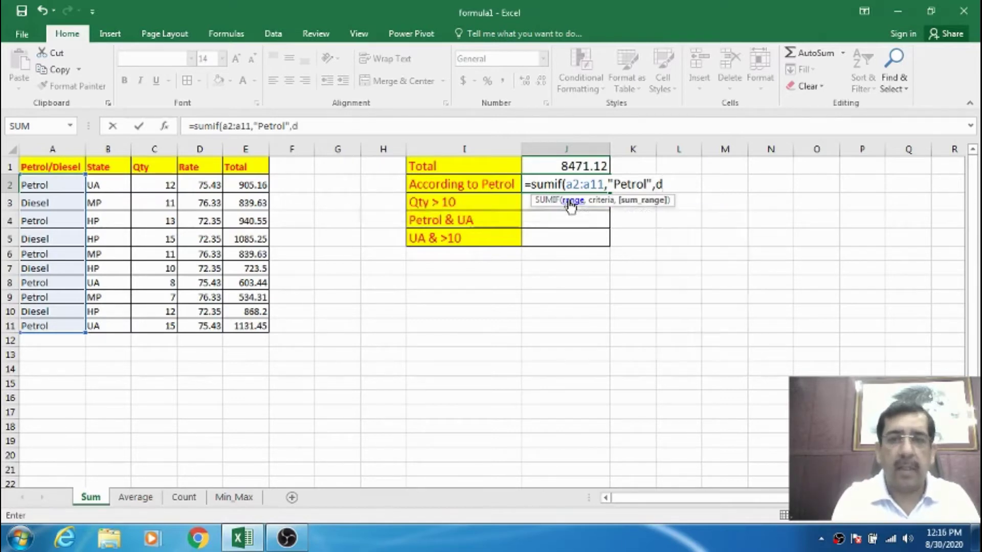
{"action": "key", "text": "BackSpace"}
{"action": "type", "text": "e2:"}
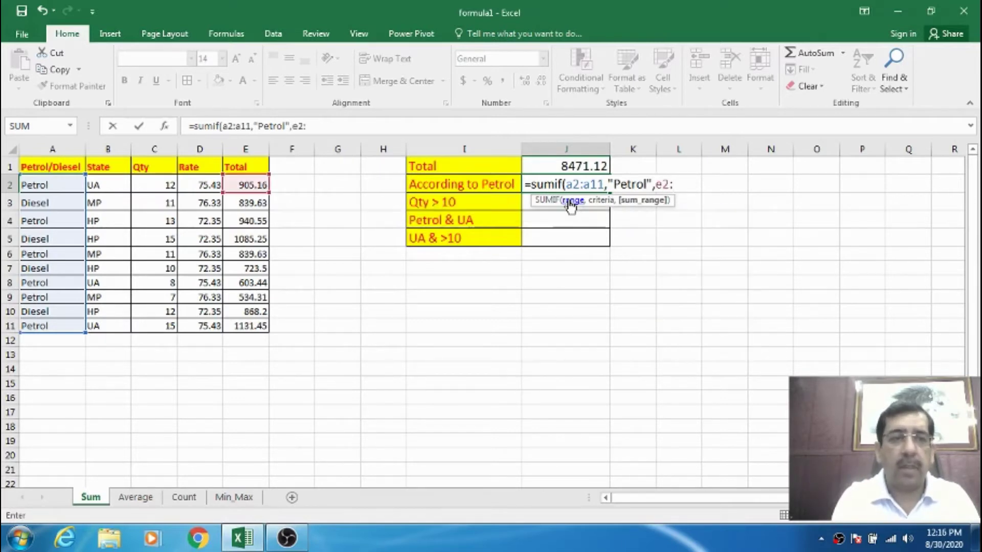
{"action": "type", "text": "e11)"}
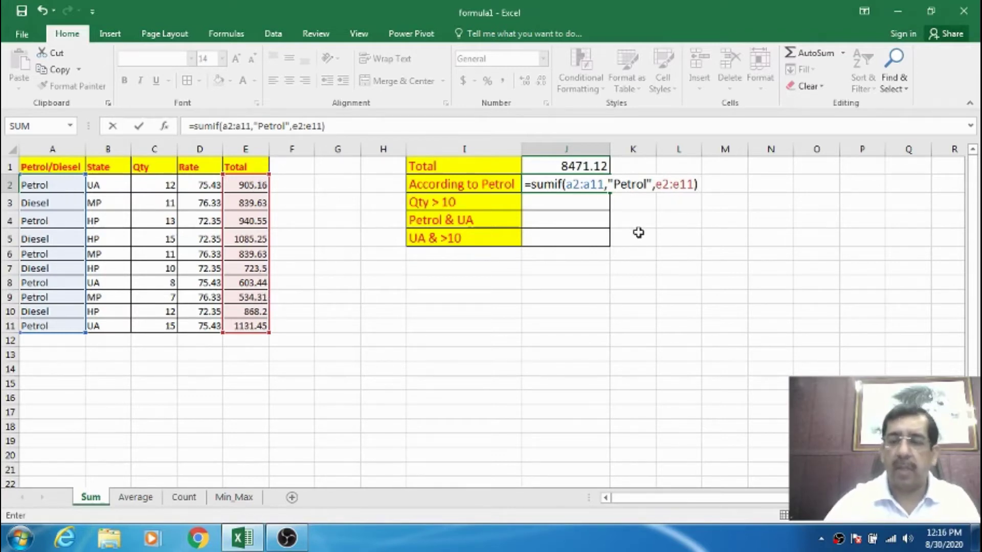
{"action": "key", "text": "Return"}
{"action": "left_click", "coordinate": [586, 184]}
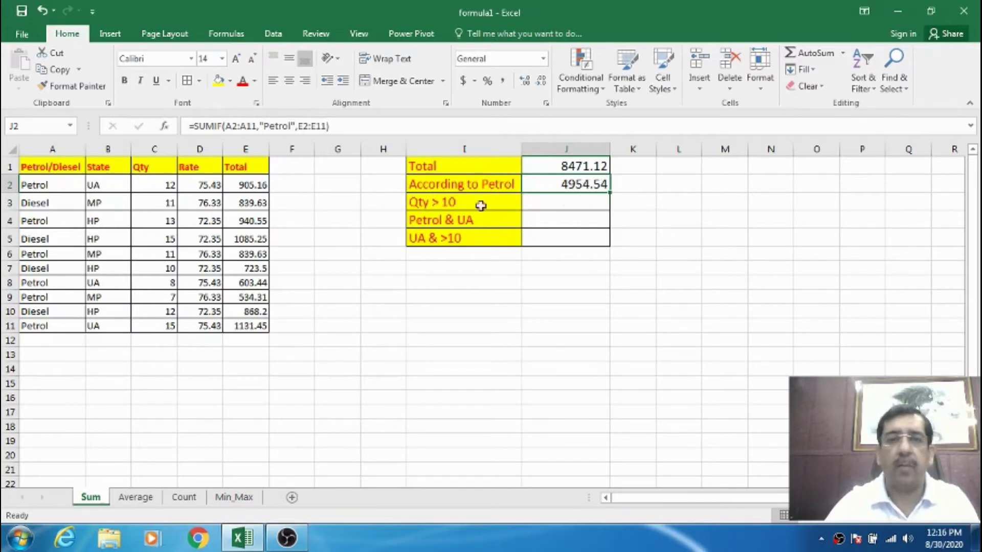
Enter =sumif(c2:c11,">10",e2:e11) in cell J3, beside the Qty > 10 label, to sum only the totals whose quantity exceeds 10
{"action": "left_click", "coordinate": [569, 210]}
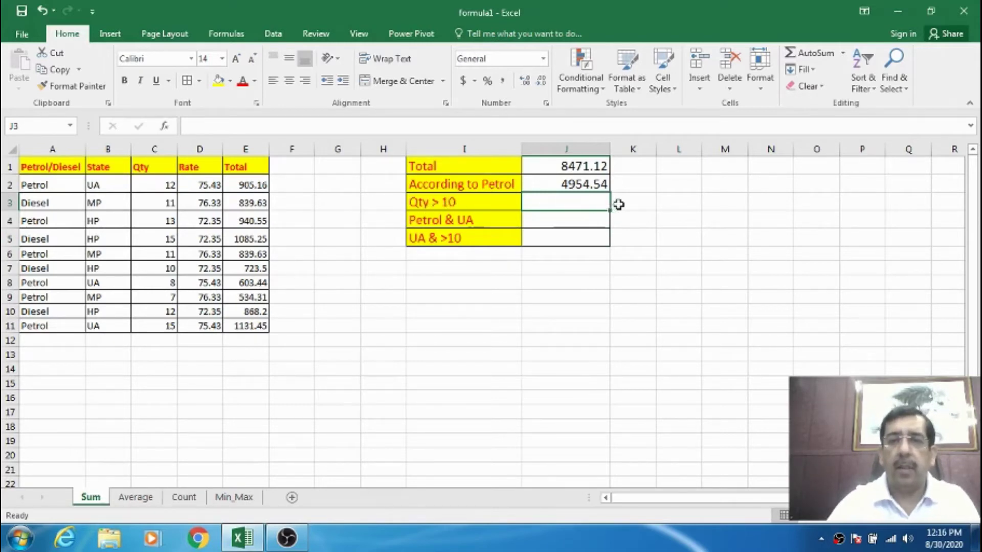
{"action": "type", "text": "="}
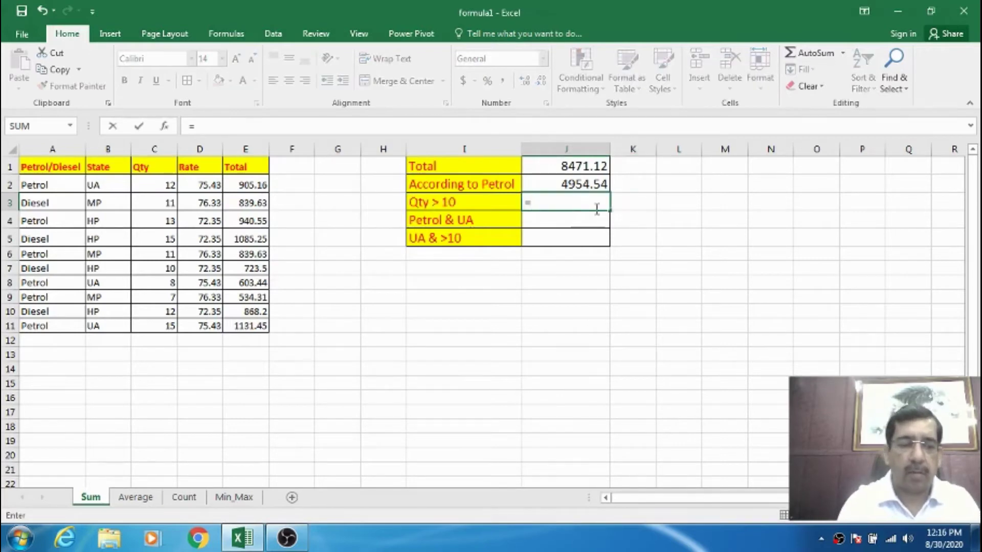
{"action": "type", "text": "sumif("}
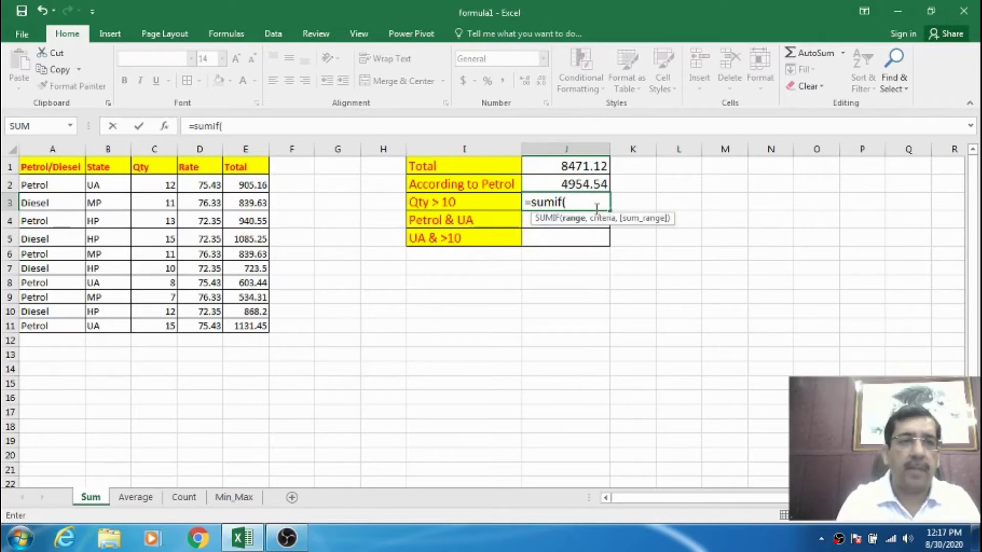
{"action": "type", "text": "c2:"}
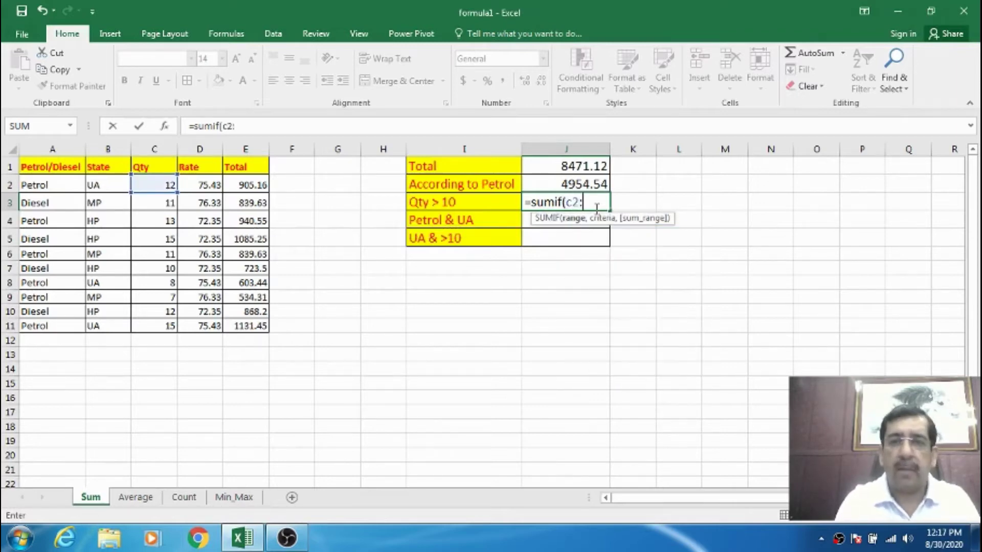
{"action": "type", "text": "c11"}
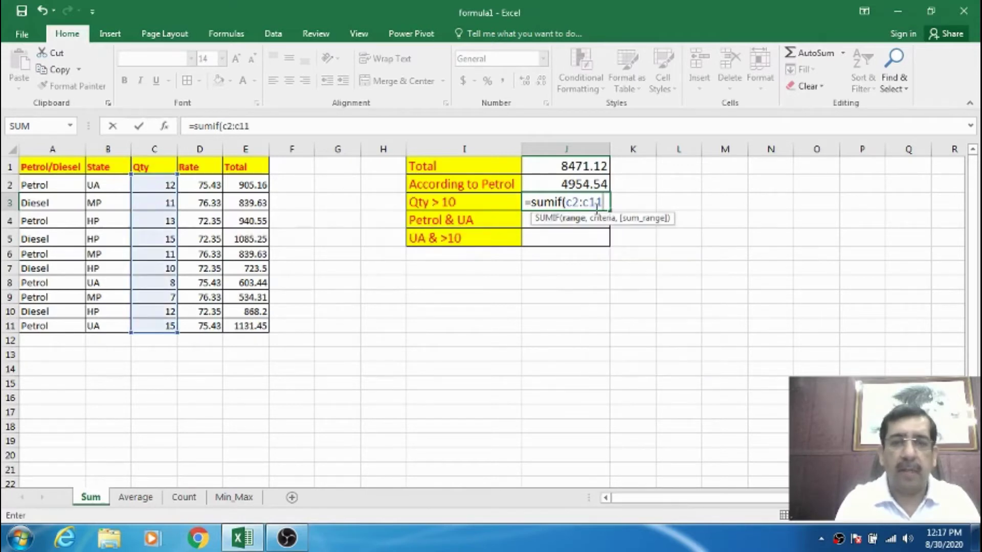
{"action": "type", "text": ",\""}
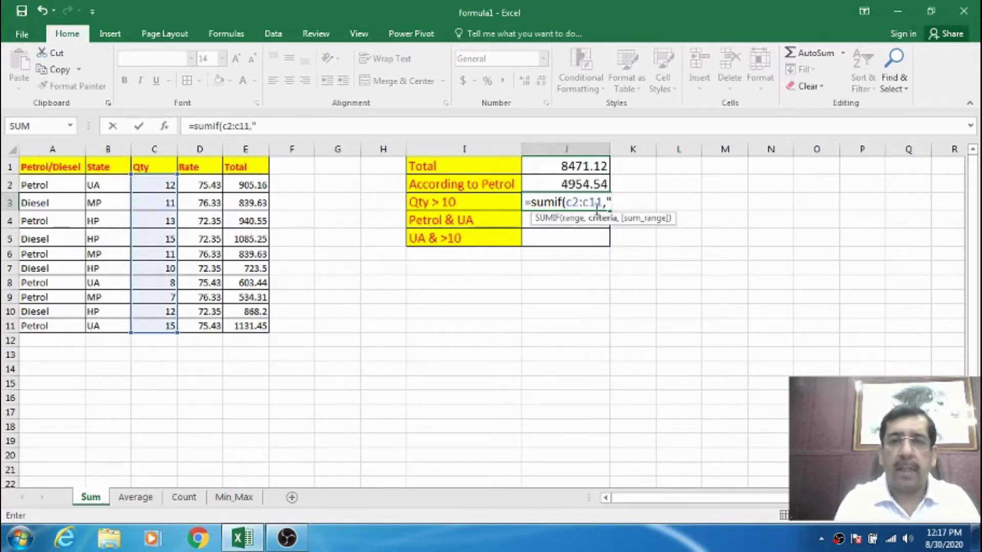
{"action": "type", "text": ">10\""}
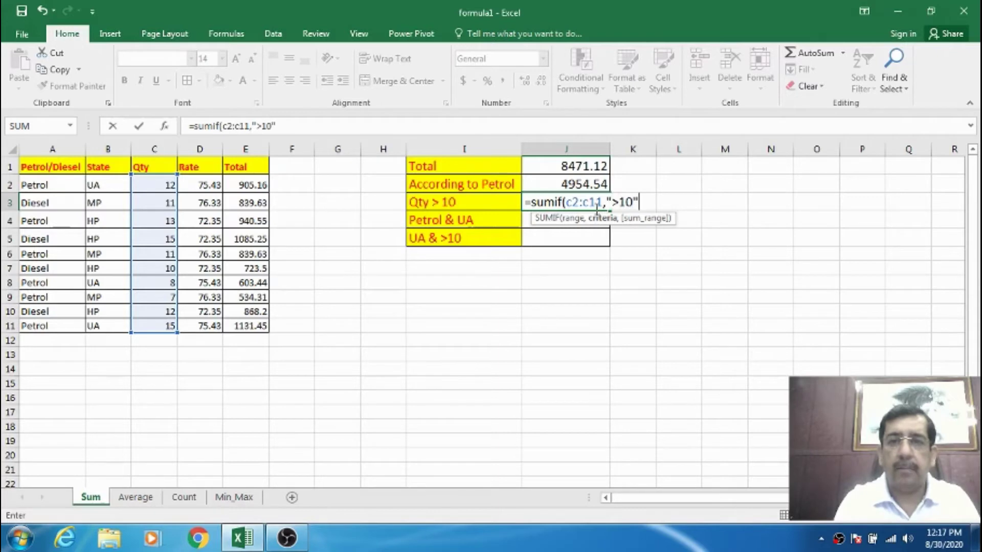
{"action": "type", "text": ","}
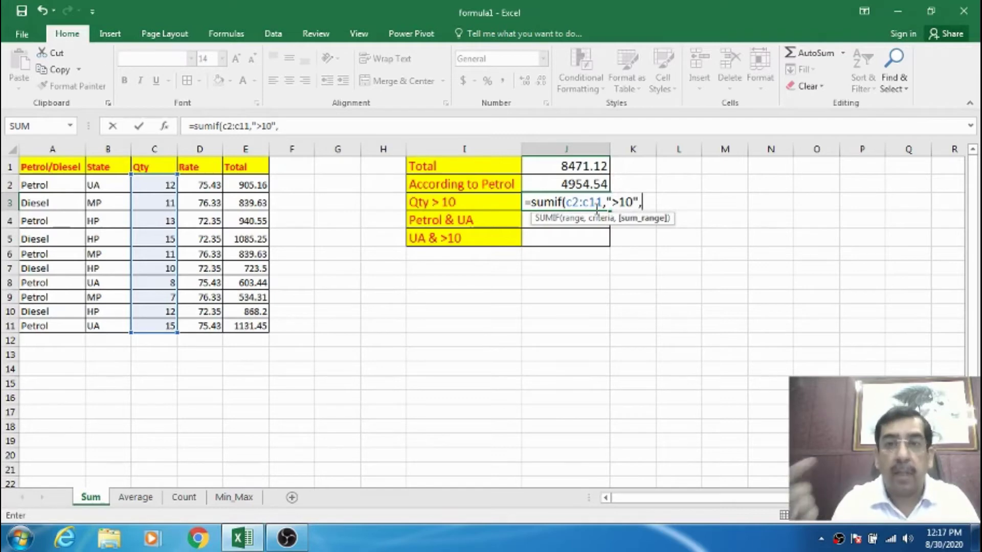
{"action": "type", "text": "e"}
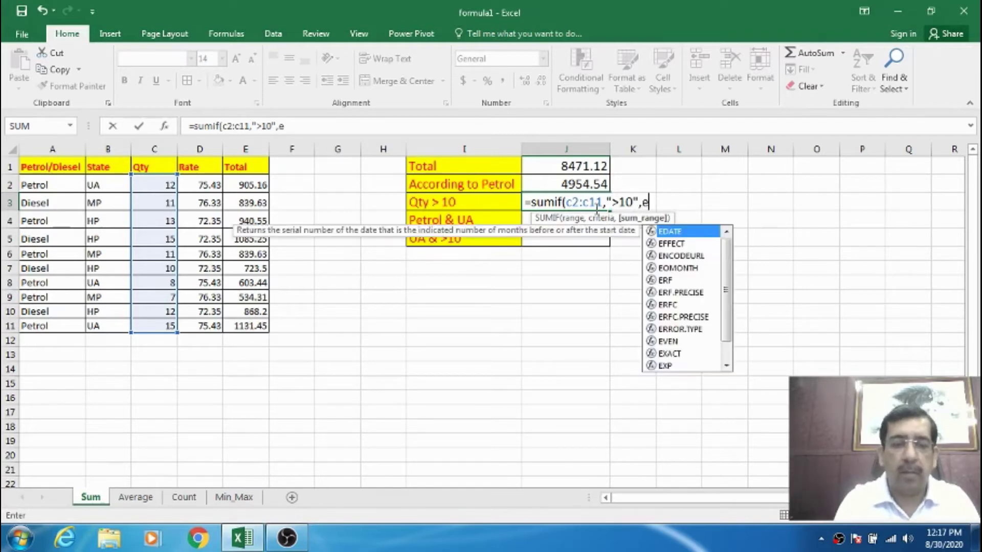
{"action": "type", "text": "2:e"}
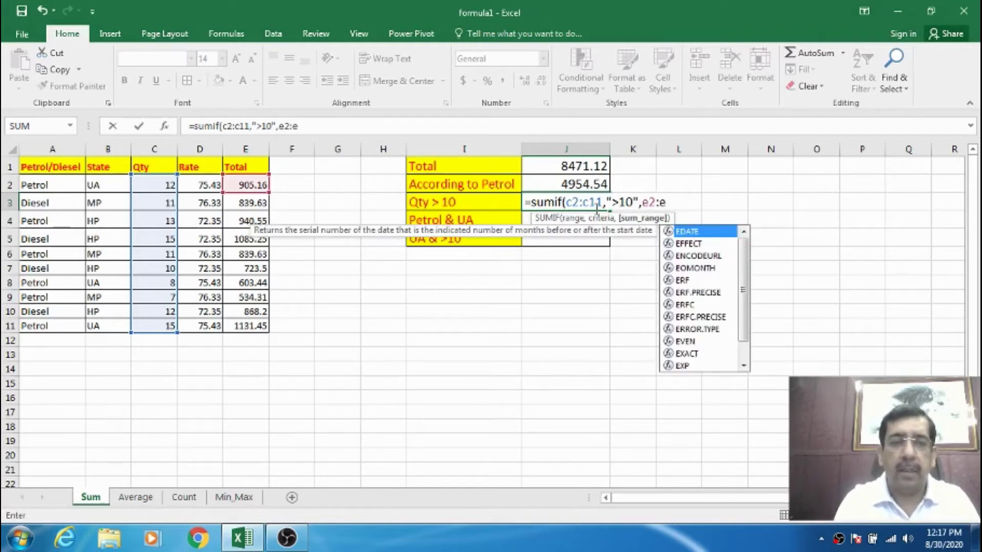
{"action": "type", "text": "11"}
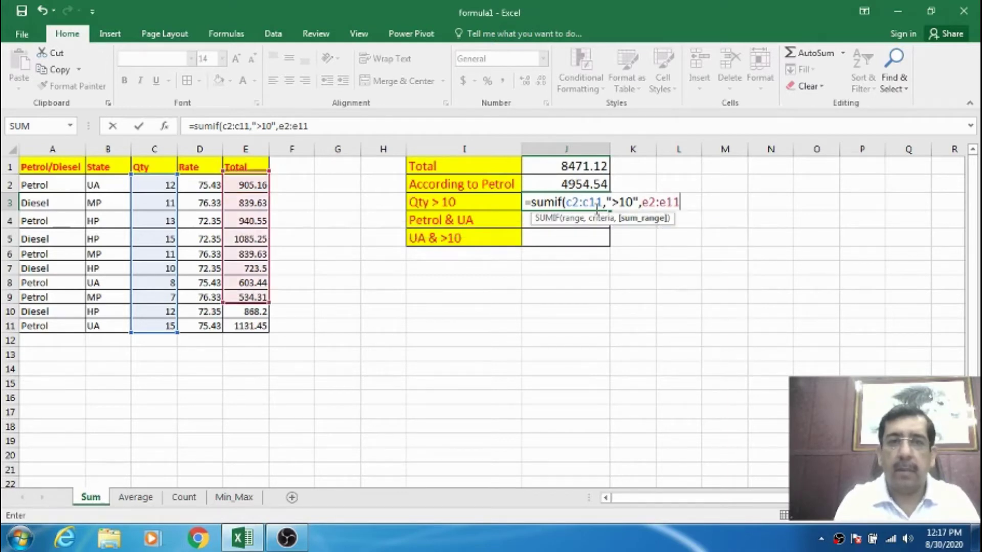
{"action": "type", "text": ")"}
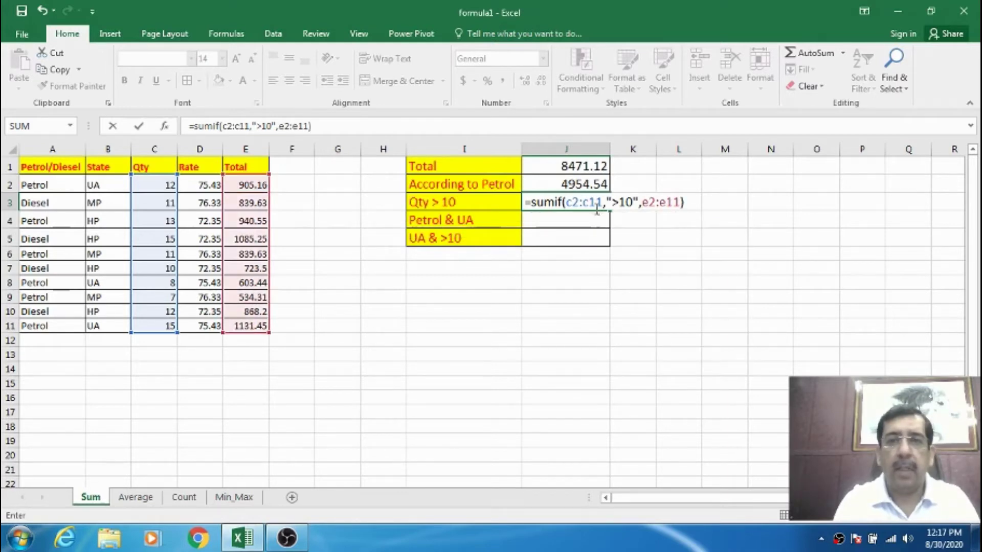
{"action": "key", "text": "Return"}
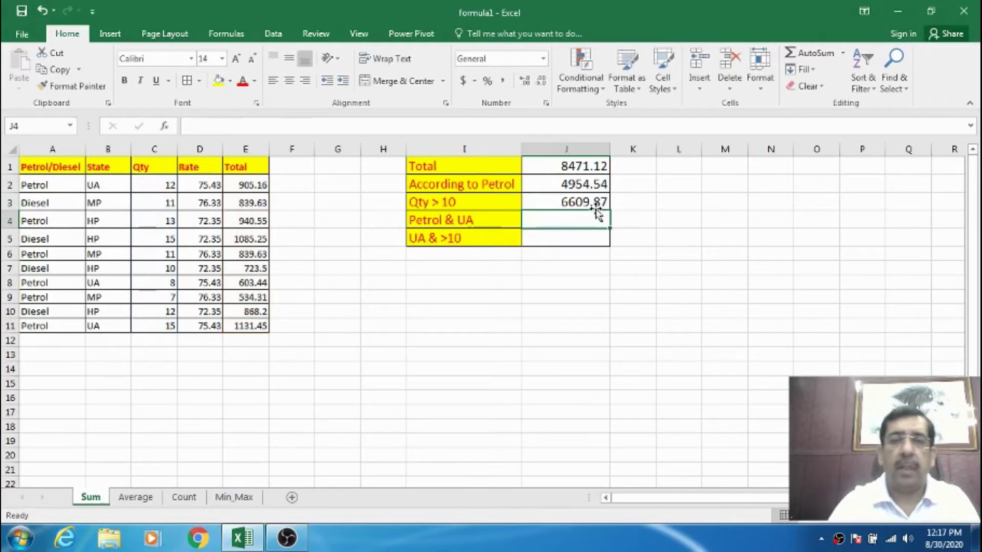
{"action": "left_click", "coordinate": [596, 208]}
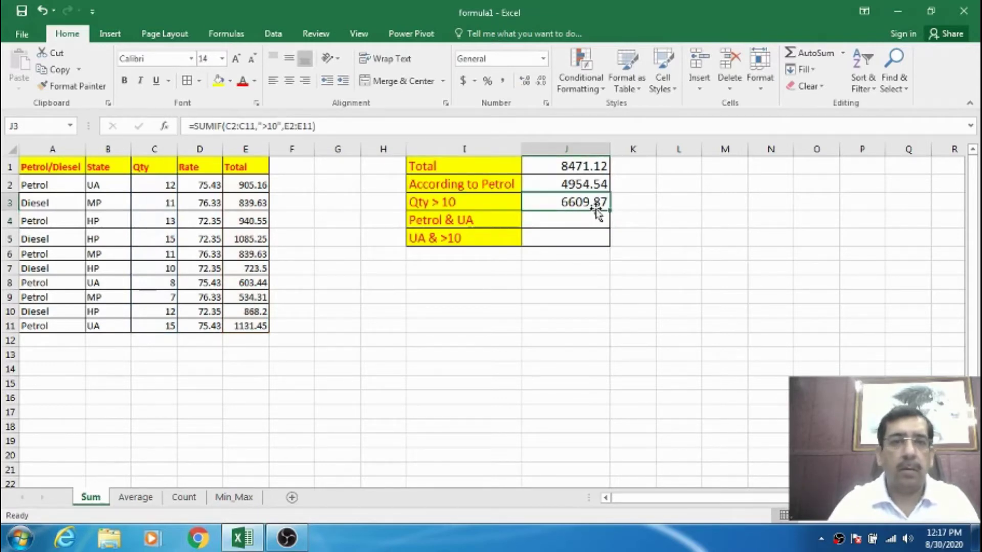
{"action": "key", "text": "Left"}
{"action": "key", "text": "Right"}
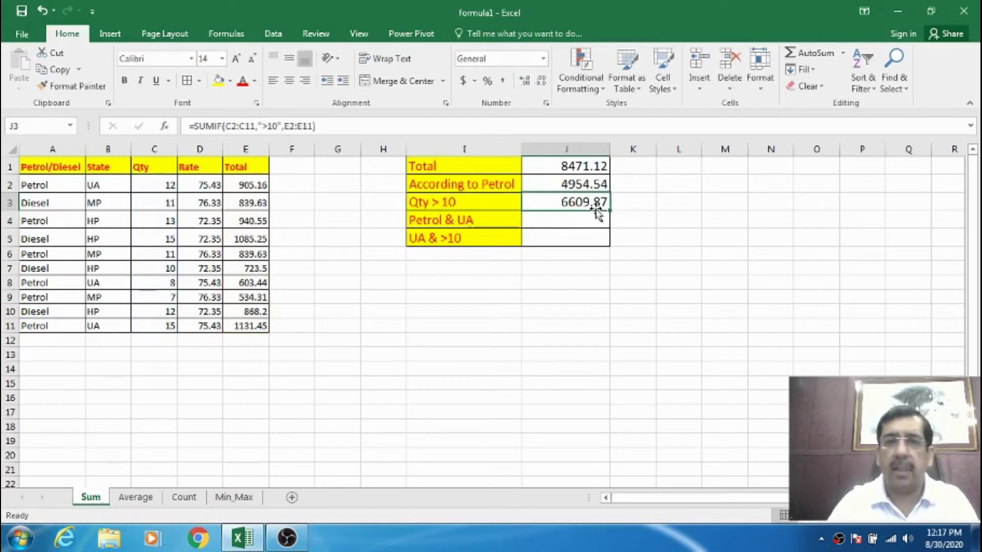
{"action": "key", "text": "Left"}
{"action": "key", "text": "Right"}
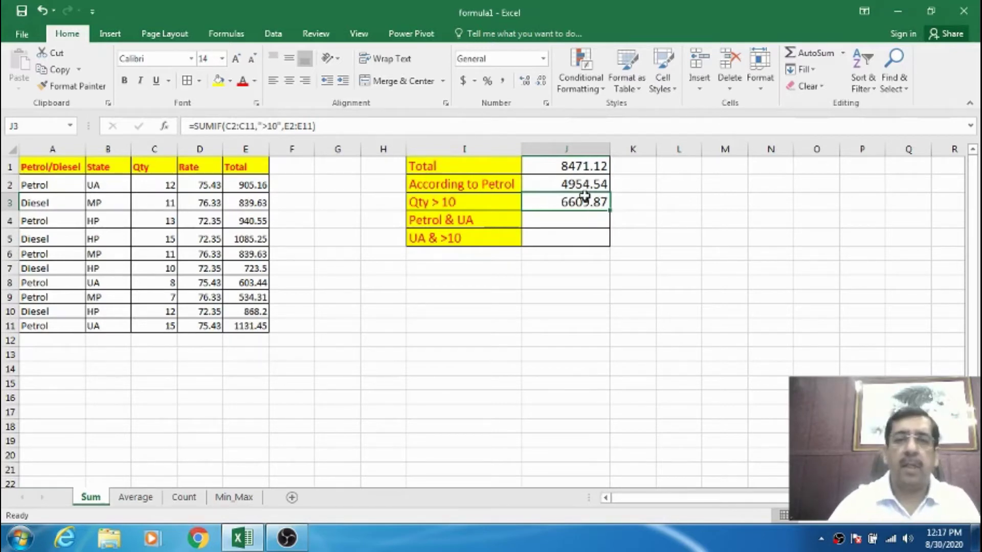
Enter =sumifs(e2:e11,a2:a11,"Petrol",b2:b11,"UA") in cell J4, beside the Petrol & UA label, to sum the petrol totals for state UA
{"action": "left_click", "coordinate": [569, 220]}
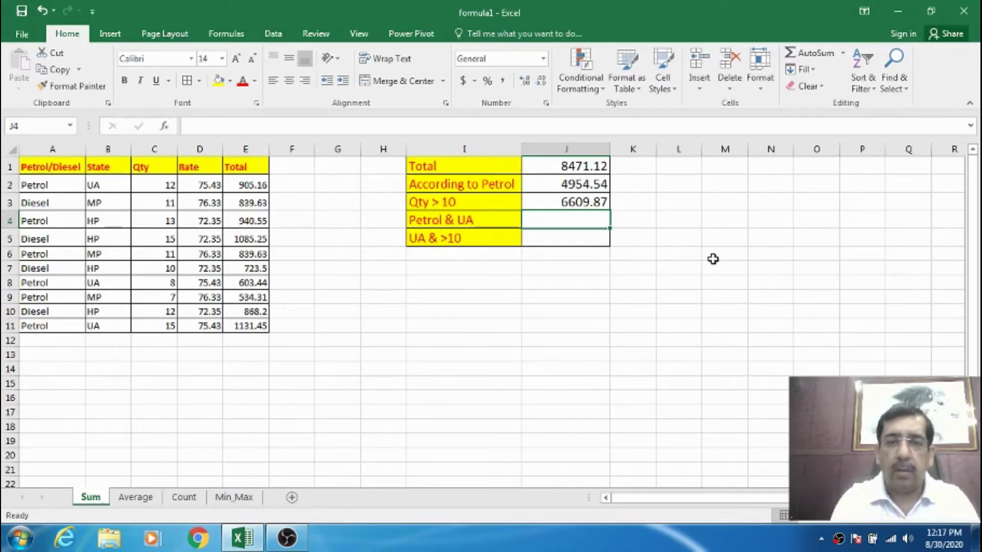
{"action": "type", "text": "="}
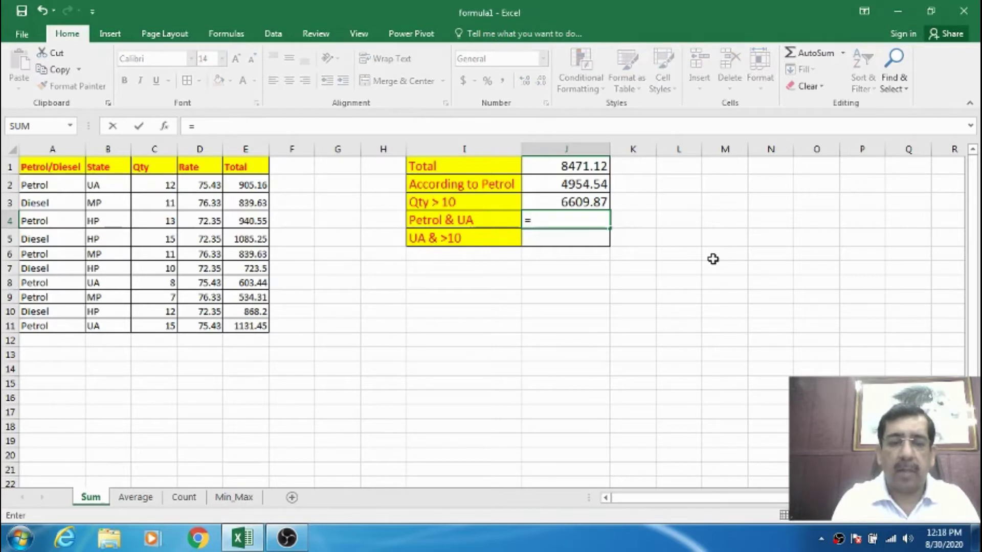
{"action": "type", "text": "sumifs"}
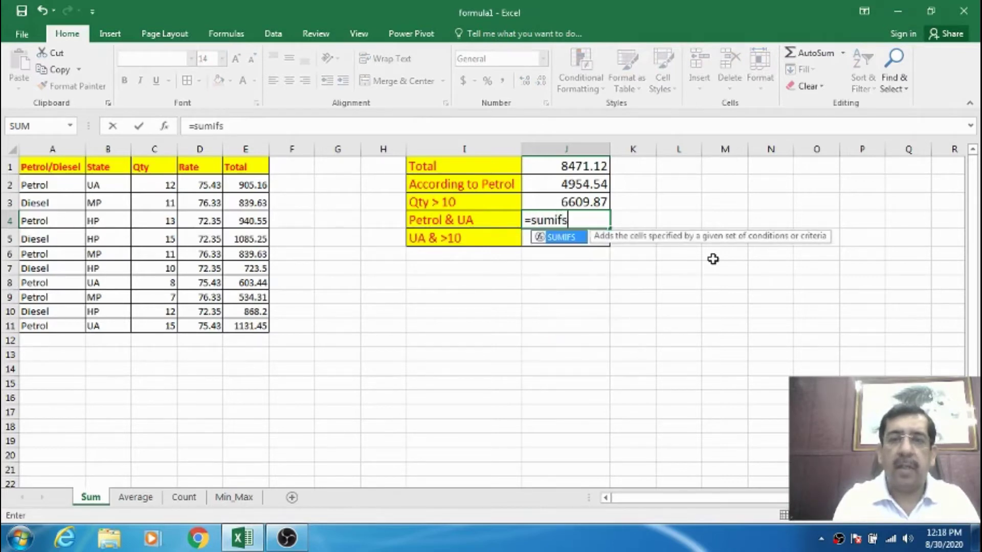
{"action": "type", "text": "("}
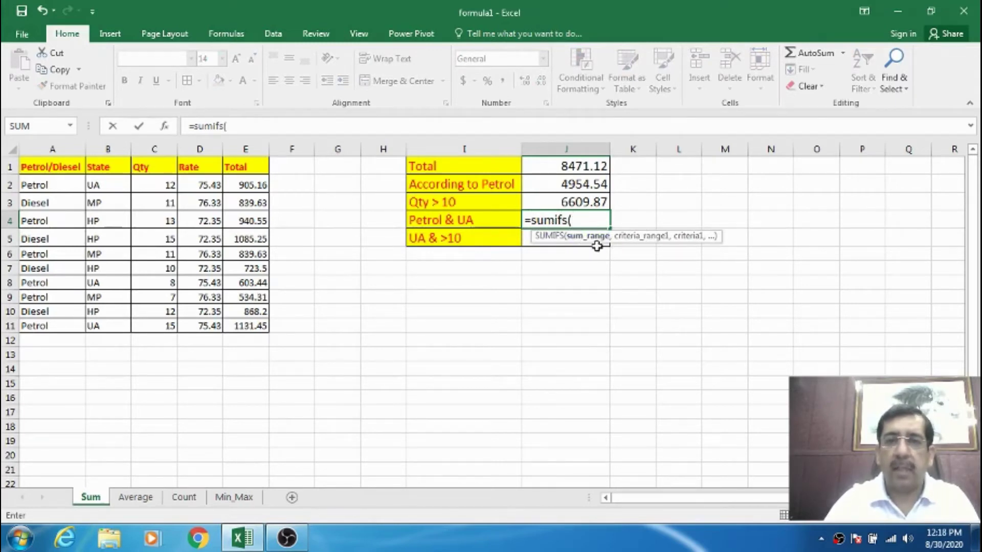
{"action": "left_click", "coordinate": [579, 219]}
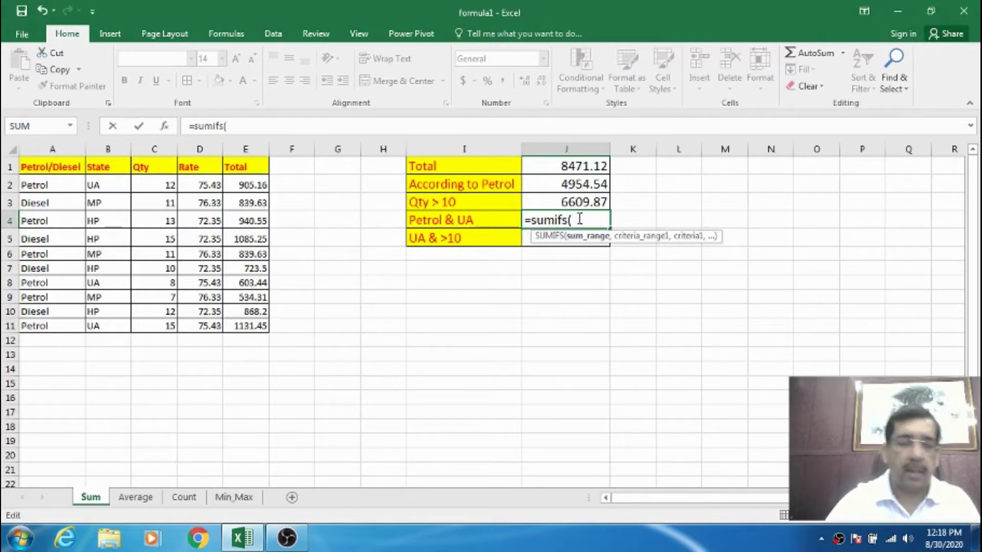
{"action": "type", "text": "e"}
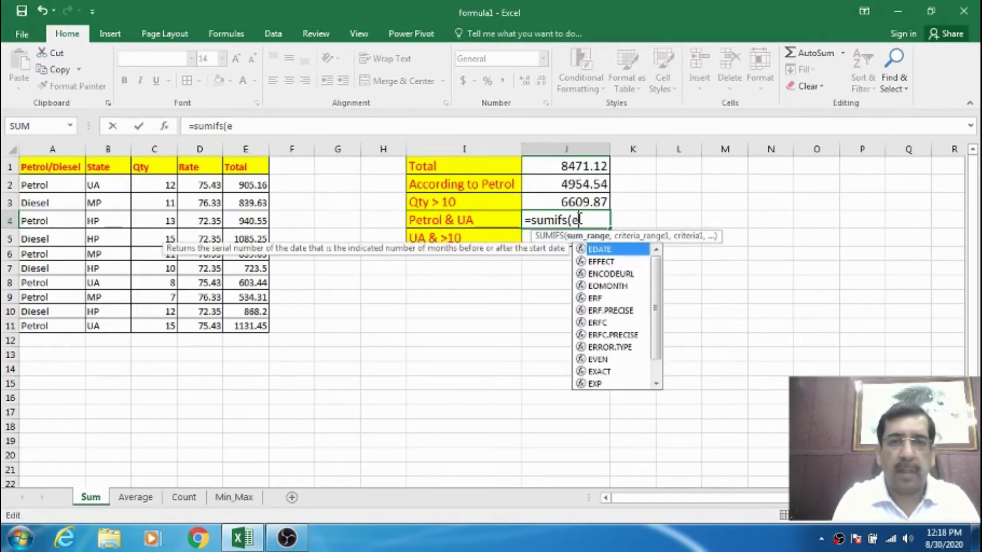
{"action": "type", "text": "2:"}
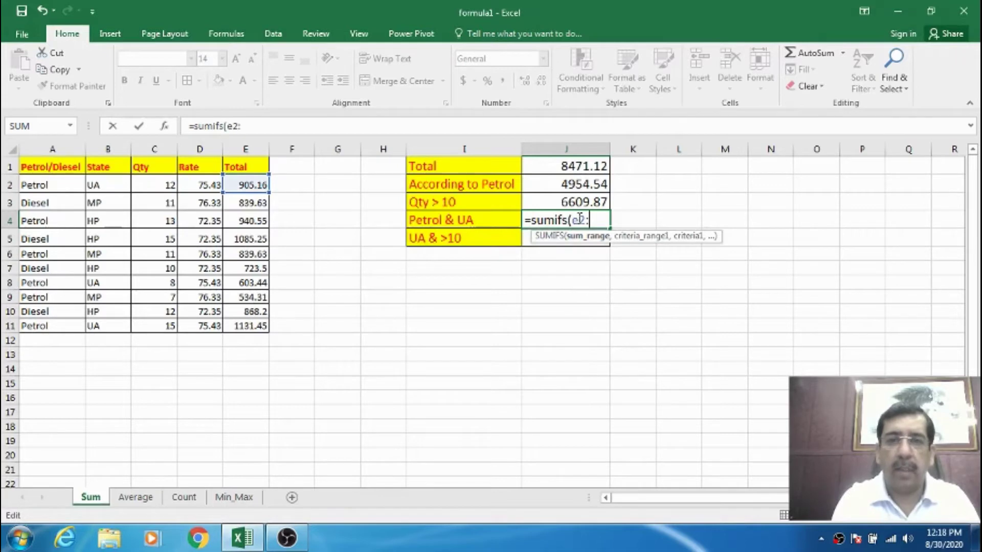
{"action": "type", "text": "e11,"}
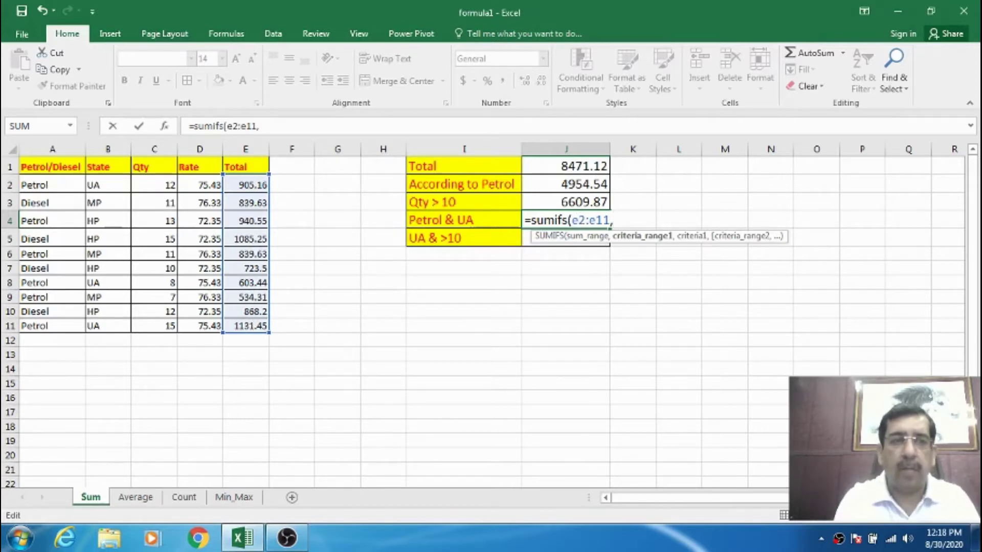
{"action": "type", "text": "a2"}
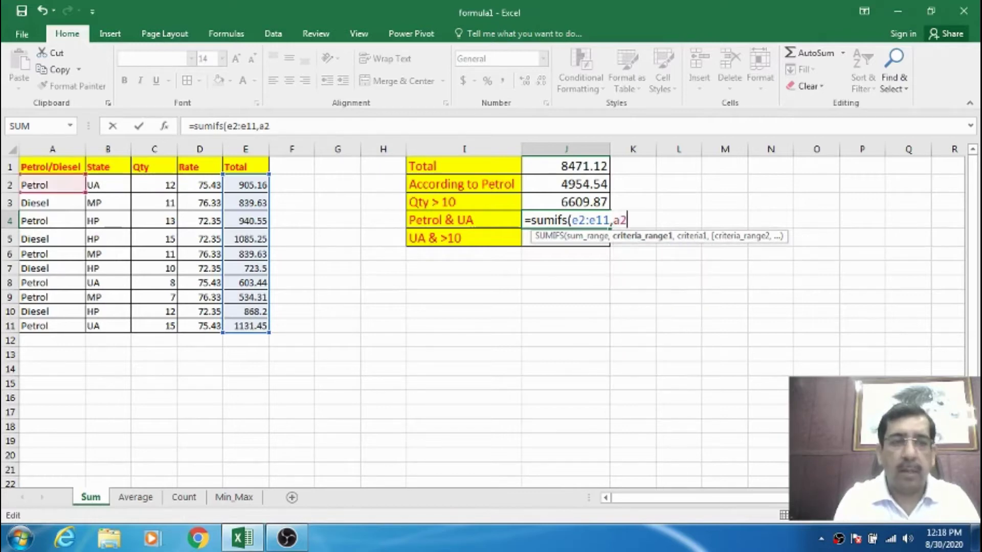
{"action": "type", "text": ":a11,"}
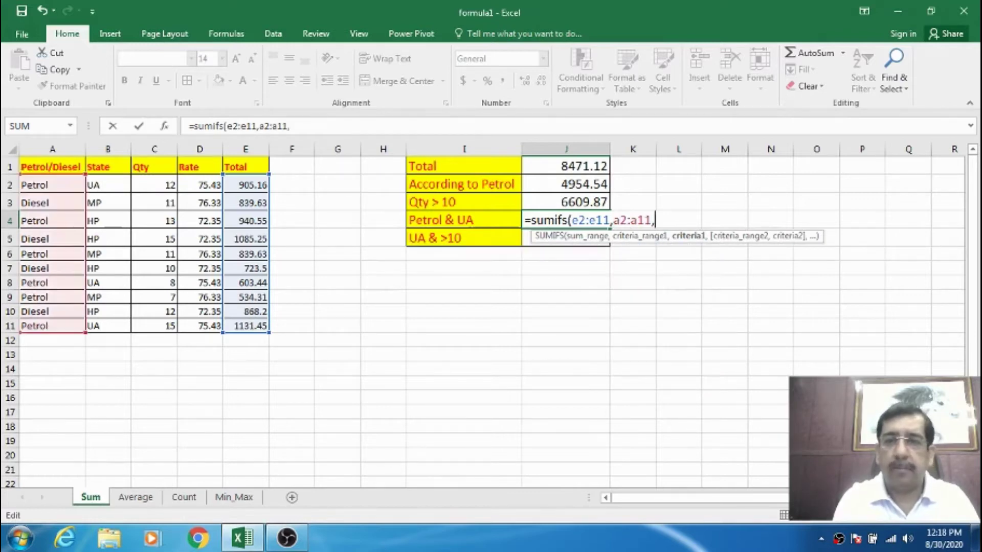
{"action": "type", "text": "\""}
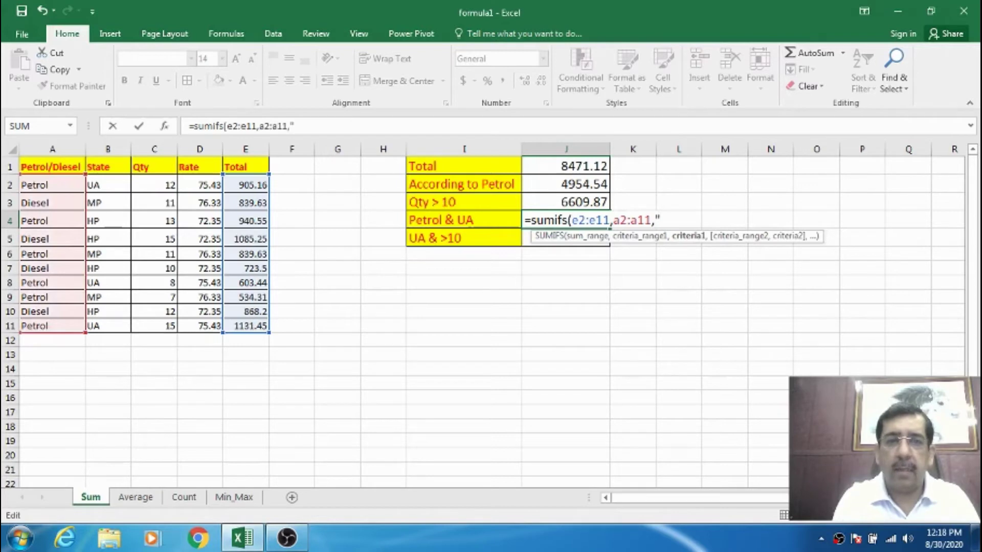
{"action": "type", "text": "Petrol\""}
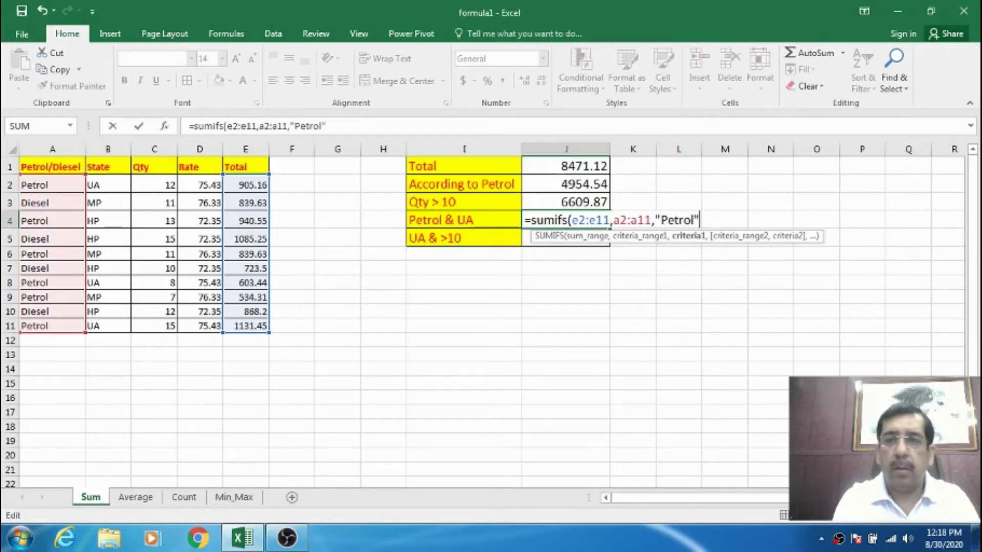
{"action": "type", "text": ","}
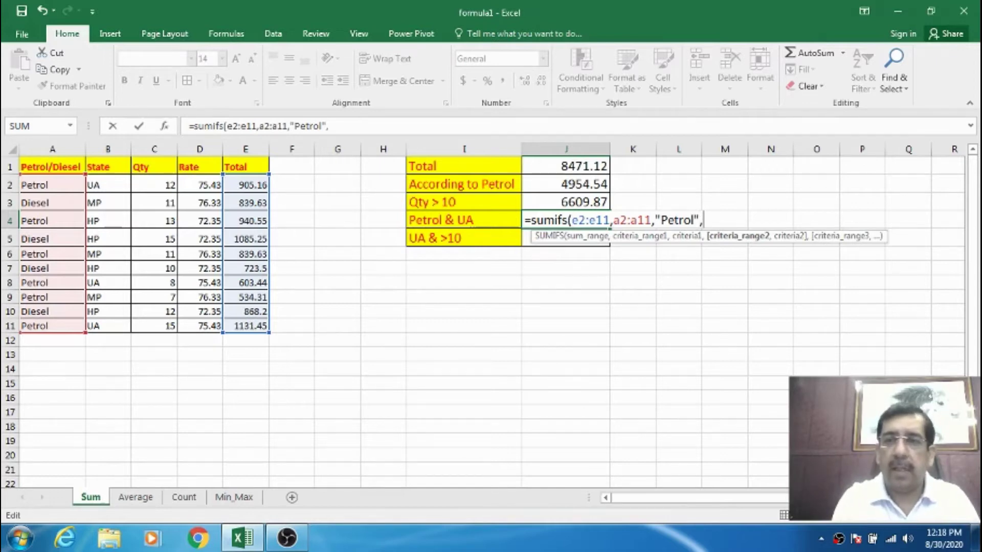
{"action": "type", "text": "b2"}
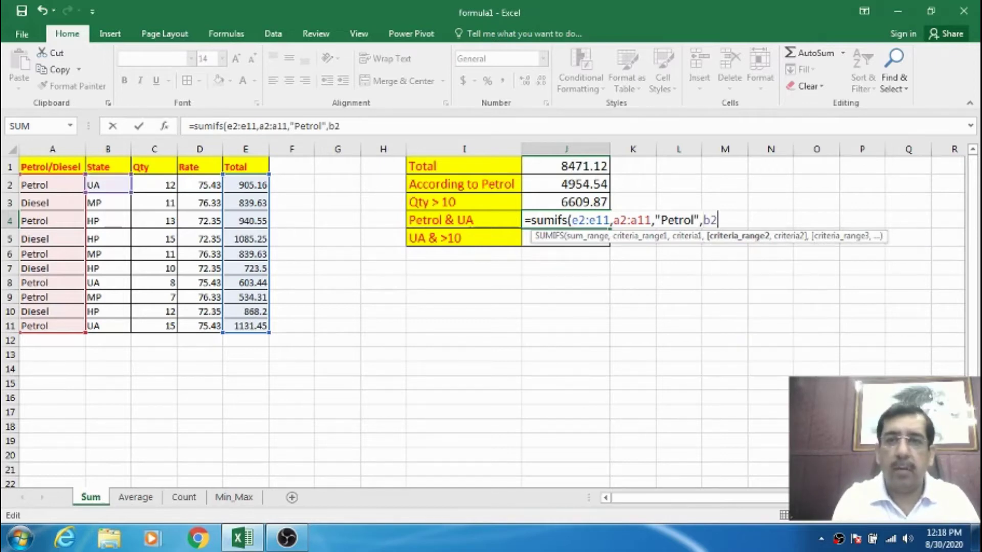
{"action": "type", "text": ":b11"}
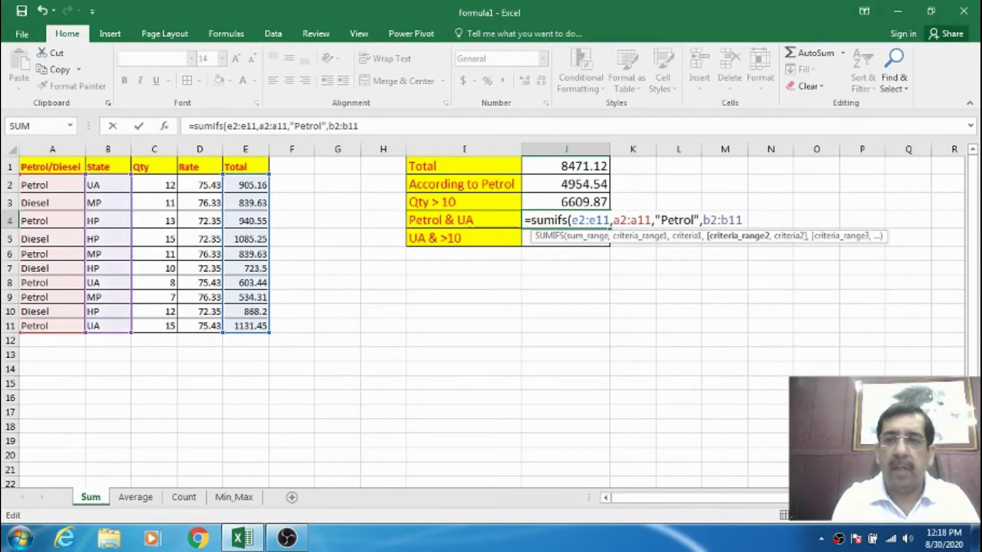
{"action": "type", "text": ",\"U"}
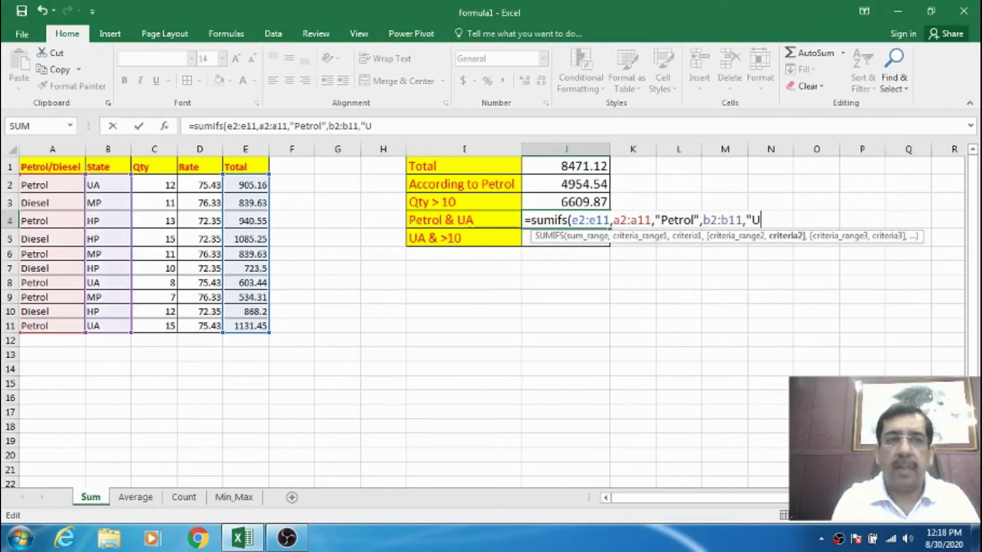
{"action": "type", "text": "A\")"}
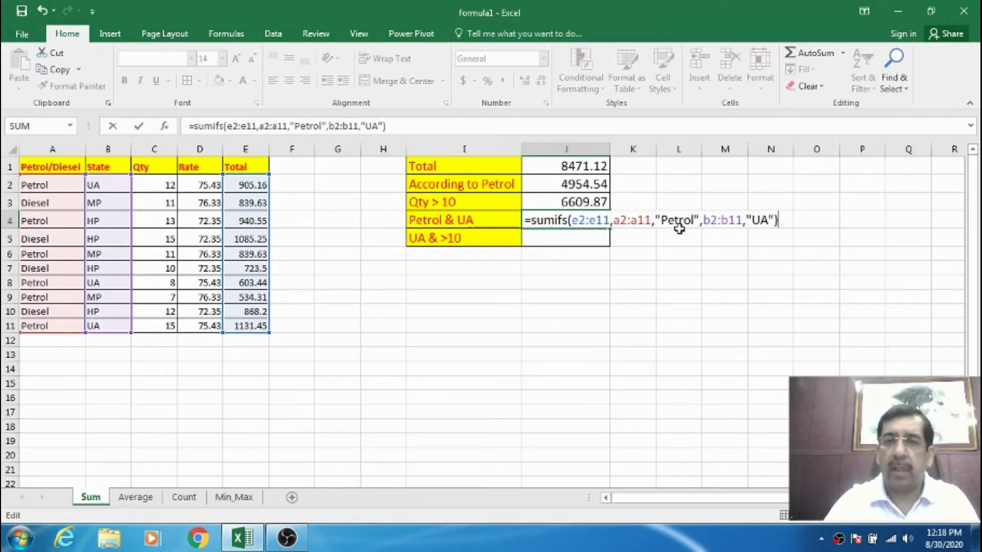
{"action": "key", "text": "Return"}
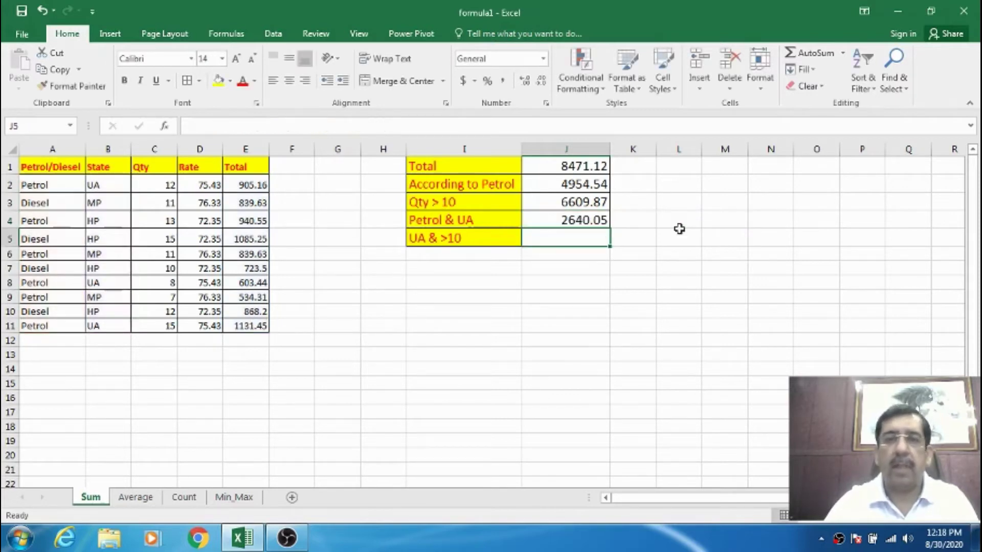
{"action": "left_click", "coordinate": [568, 218]}
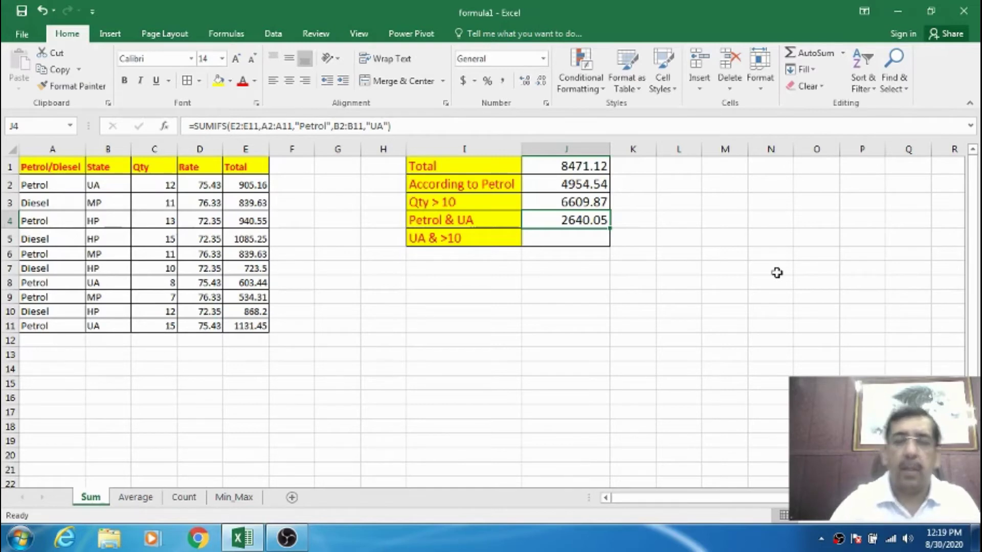
Enter =sumifs(e2:e11,b2:b11,"UA",c2:c11,">10) in cell J5, beside the UA & >10 label, and accept the proposed formula correction
{"action": "left_click", "coordinate": [566, 236]}
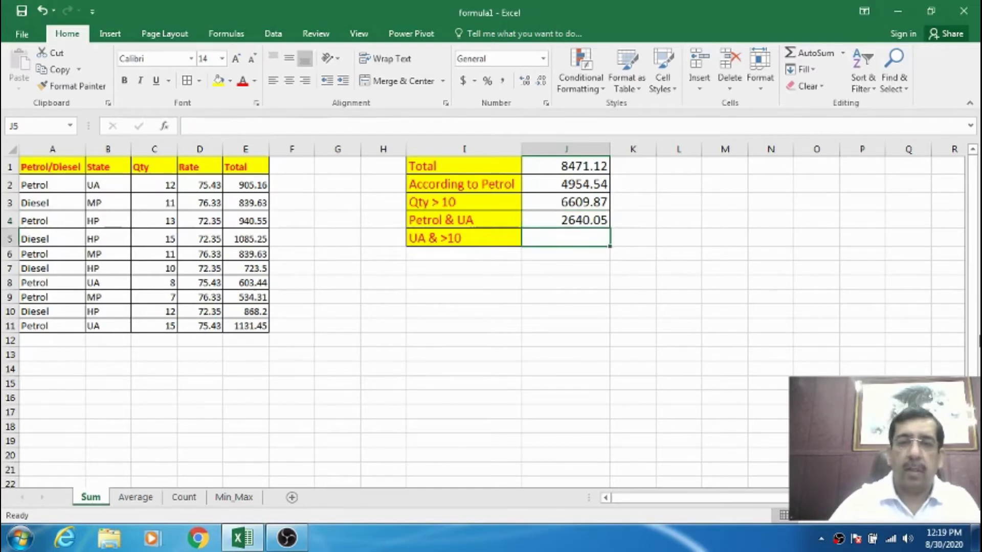
{"action": "type", "text": "=sum"}
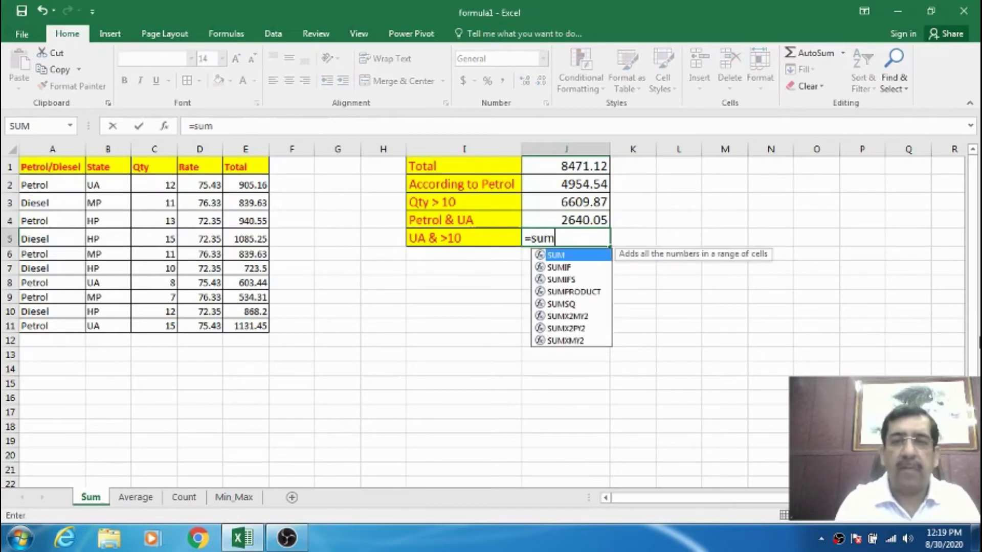
{"action": "type", "text": "ifs("}
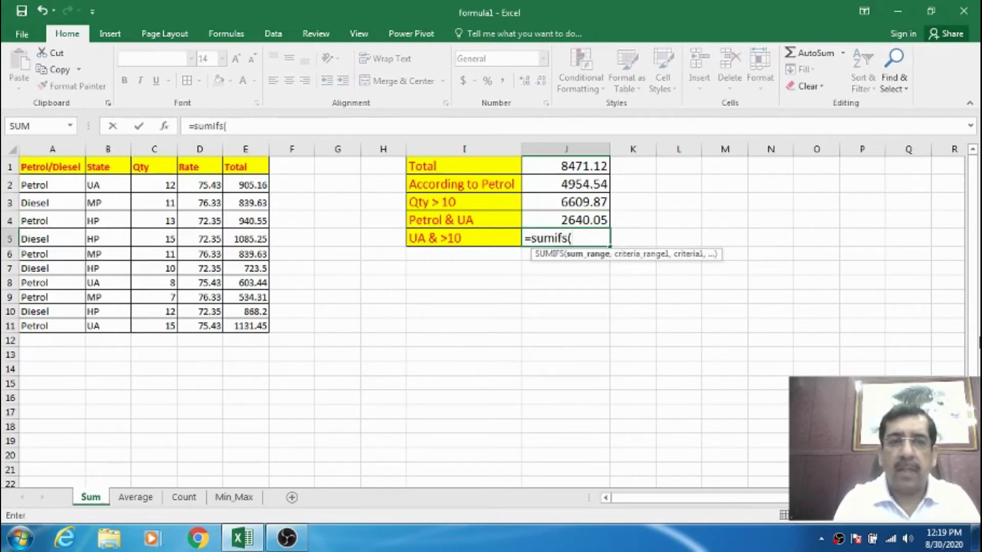
{"action": "type", "text": "e2:e"}
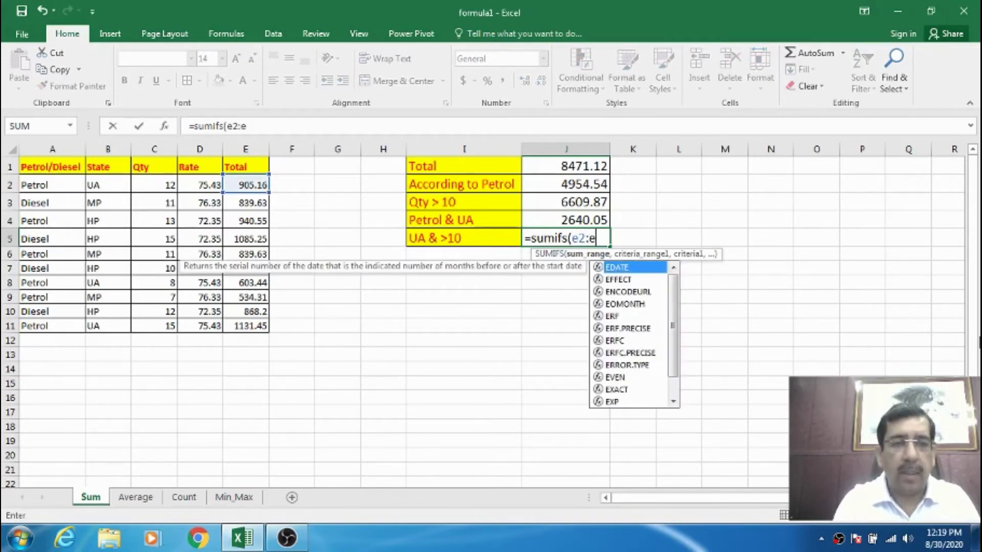
{"action": "type", "text": "11,"}
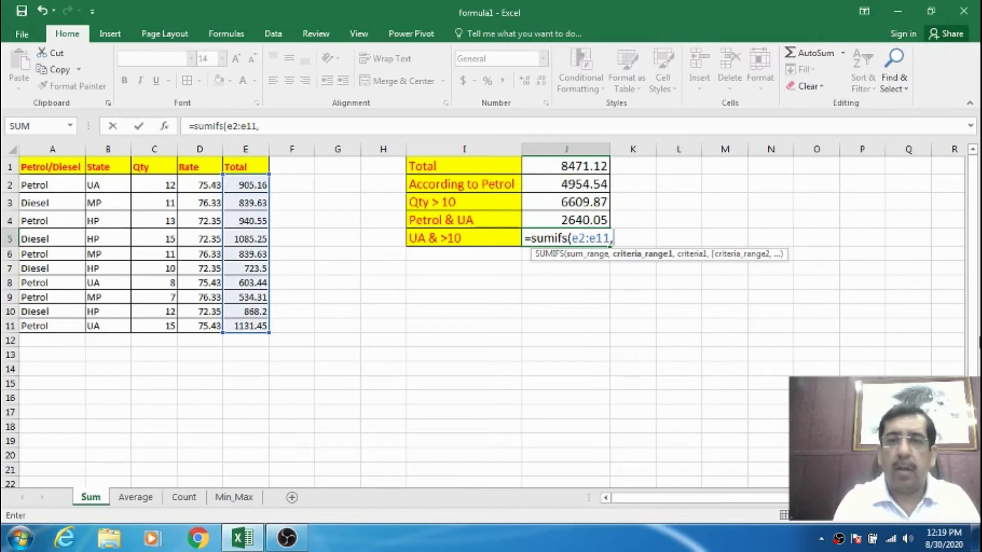
{"action": "type", "text": "b"}
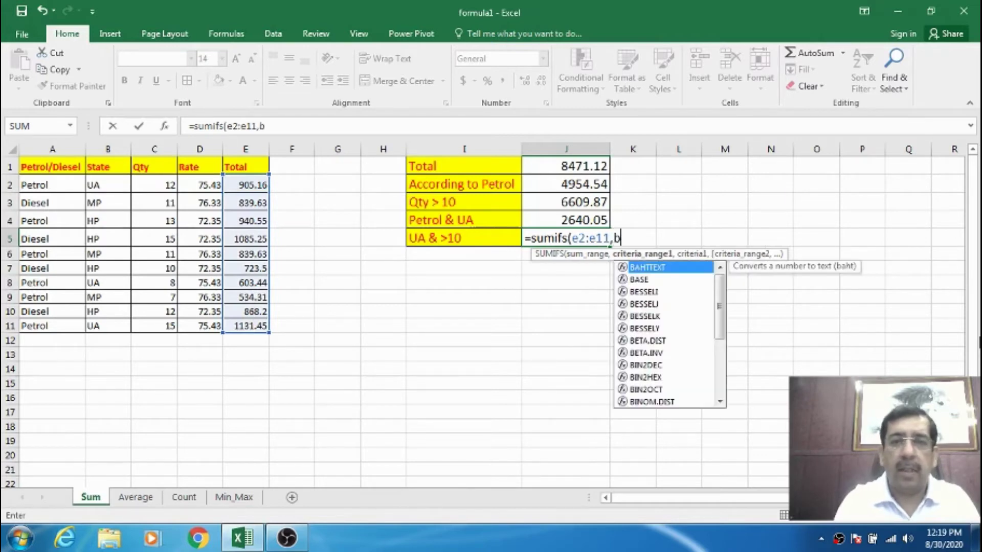
{"action": "type", "text": "2:"}
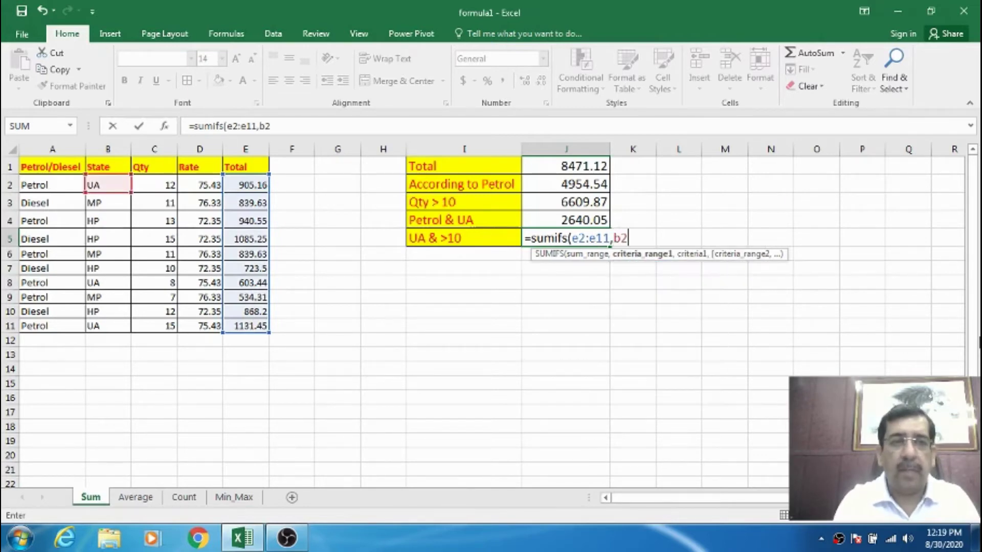
{"action": "type", "text": "b11"}
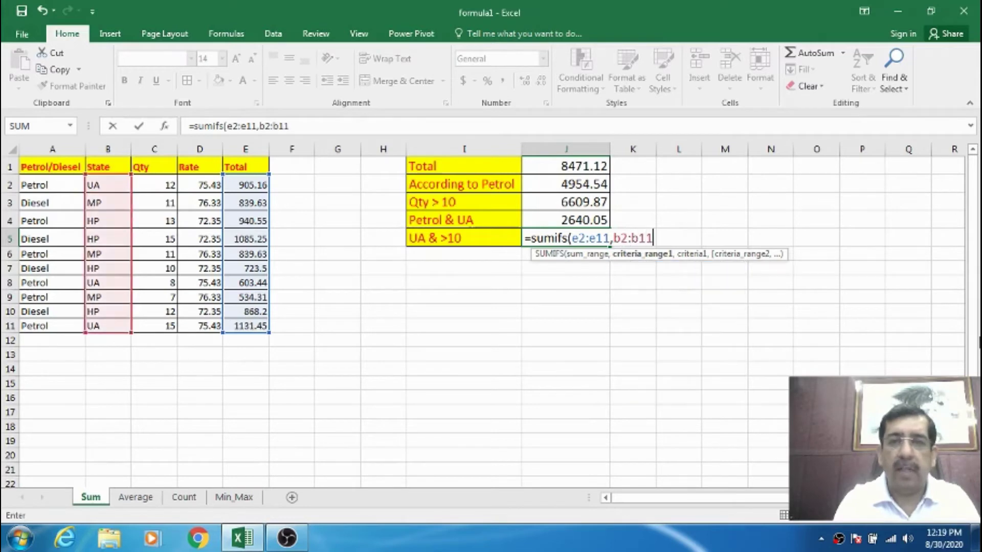
{"action": "type", "text": ",\"UA\","}
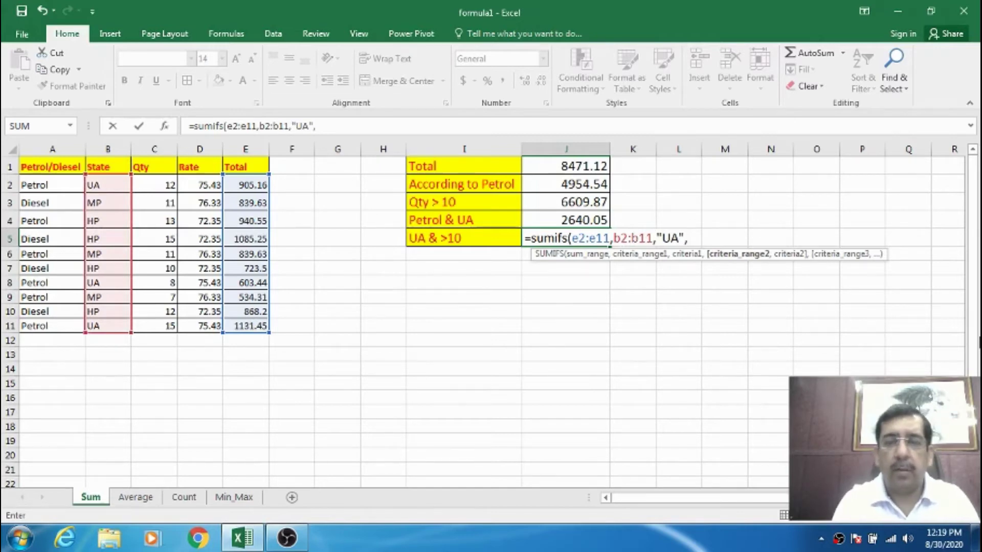
{"action": "type", "text": "c2:"}
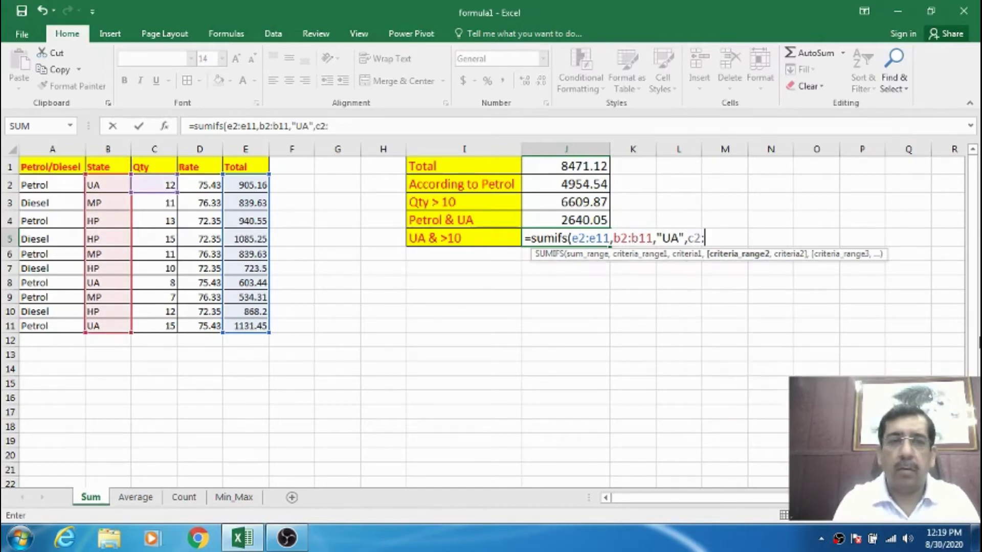
{"action": "type", "text": "c11,\""}
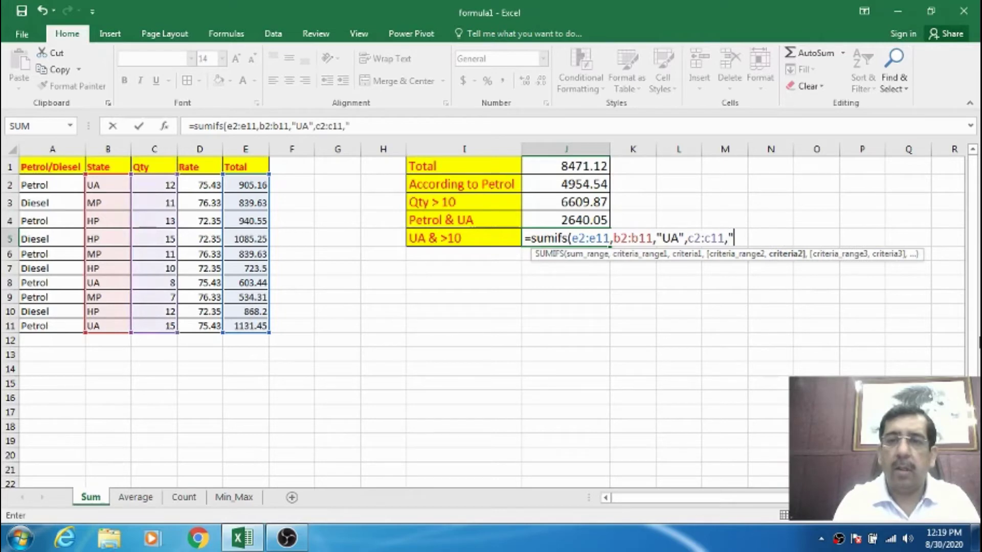
{"action": "type", "text": ">10)"}
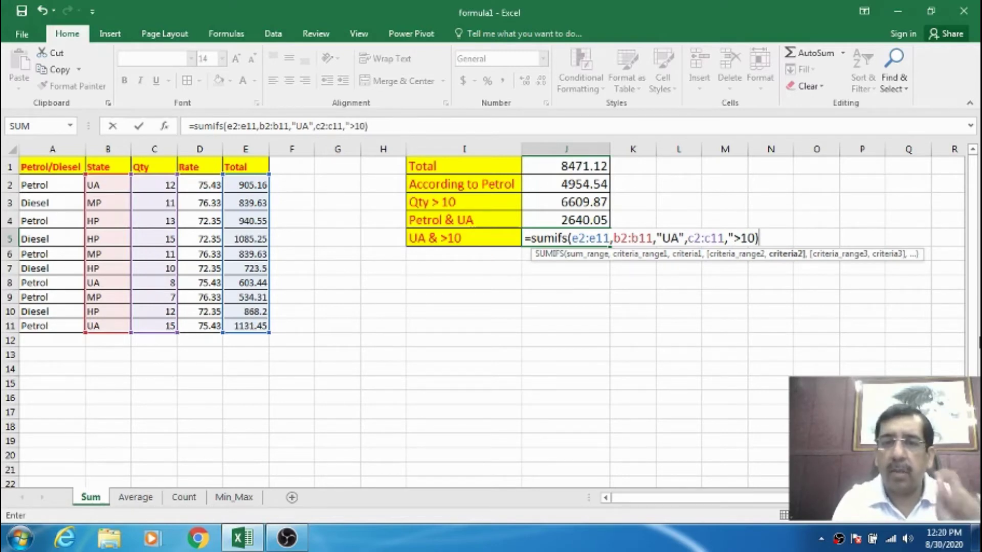
{"action": "key", "text": "Return"}
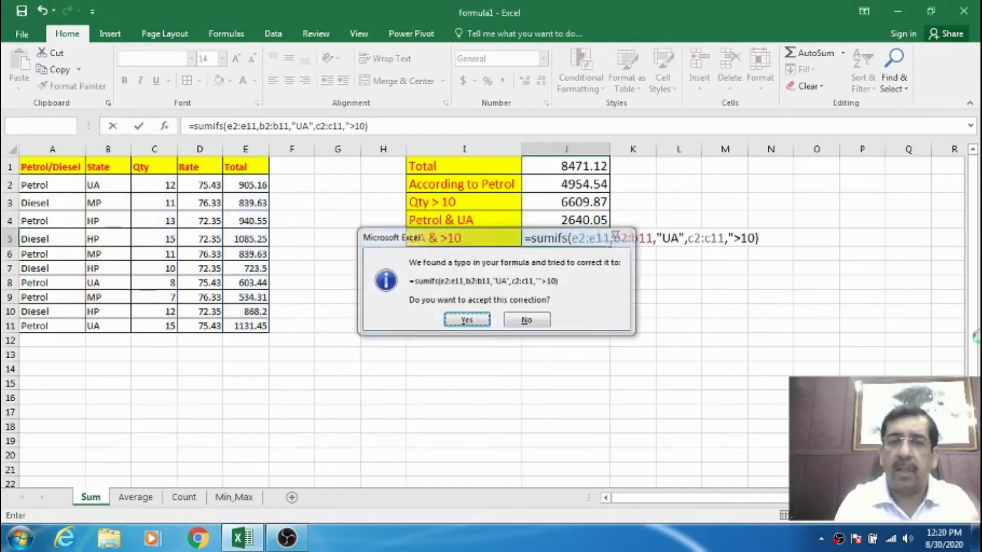
{"action": "key", "text": "Return"}
{"action": "key", "text": "Up"}
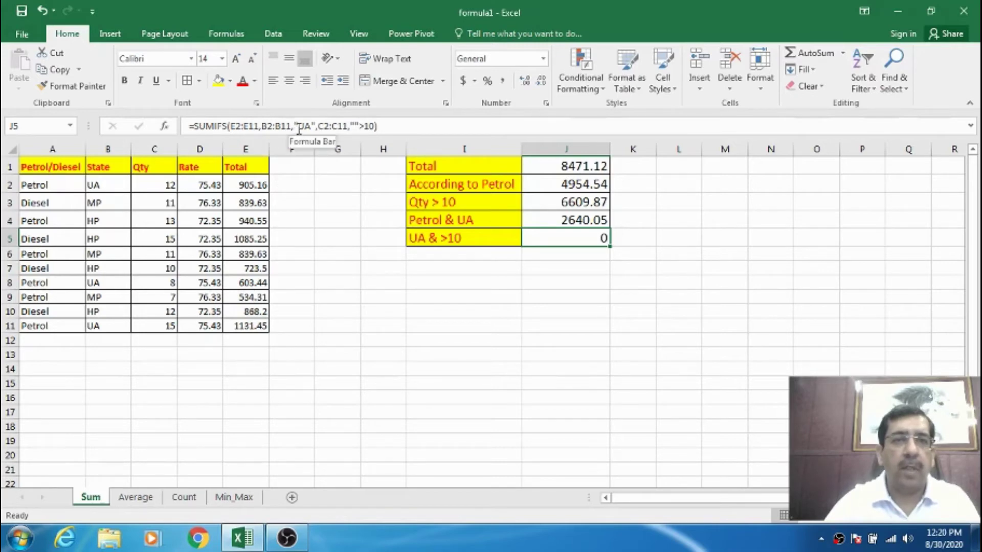
Correct the quantity criterion in J5's SUMIFS formula to ">10", enclosed in a single pair of quotation marks
{"action": "left_click", "coordinate": [354, 126]}
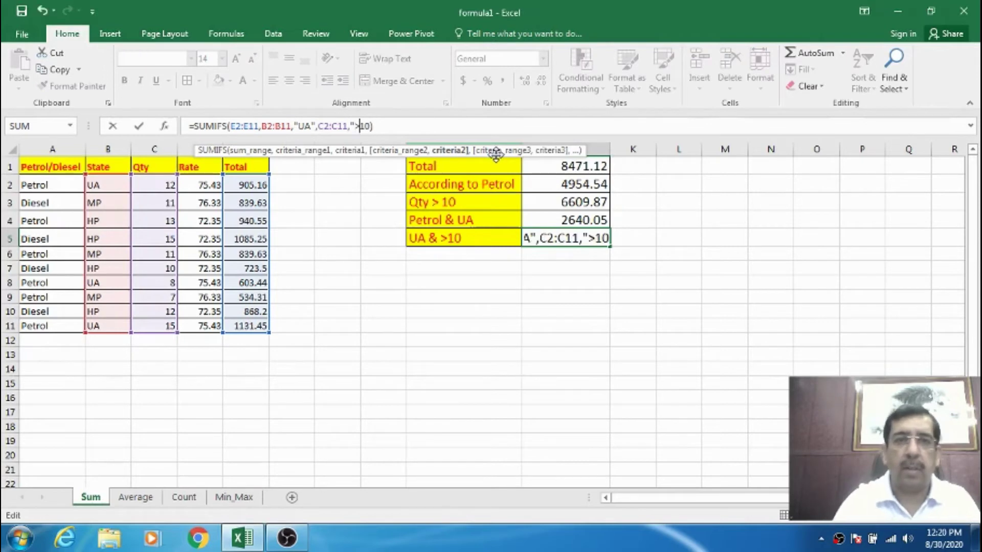
{"action": "key", "text": "Right"}
{"action": "key", "text": "Right"}
{"action": "type", "text": "\""}
{"action": "key", "text": "Return"}
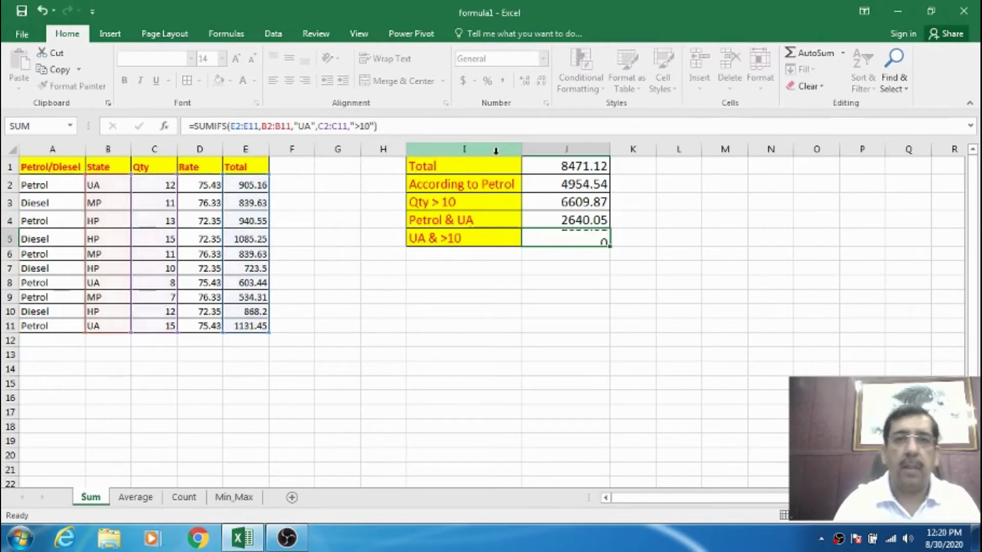
{"action": "key", "text": "Up"}
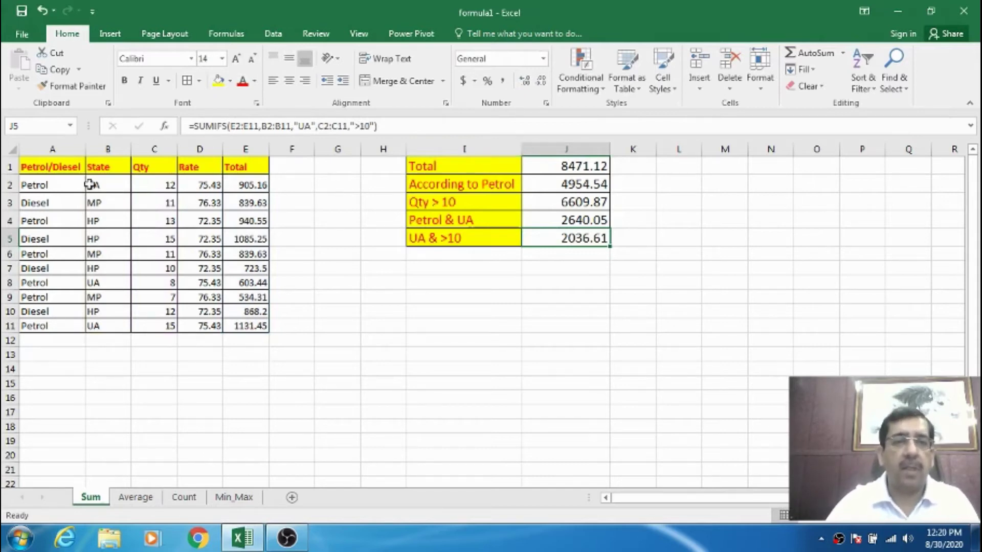
Review the summary formulas for Total, According to Petrol, Qty > 10 and Petrol & UA in cells J1 to J4
{"action": "left_click", "coordinate": [52, 165]}
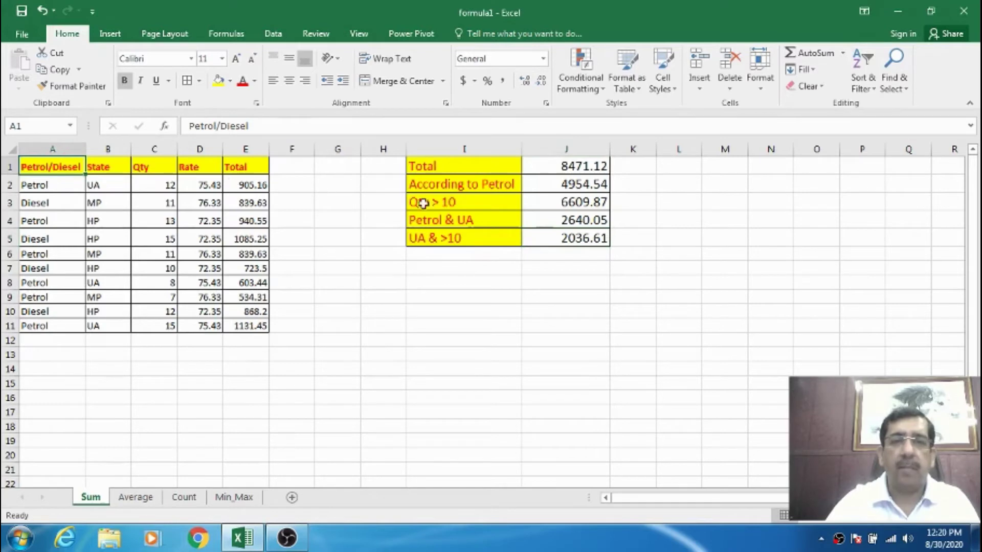
{"action": "left_click", "coordinate": [565, 164]}
{"action": "left_click", "coordinate": [567, 183]}
{"action": "left_click", "coordinate": [568, 202]}
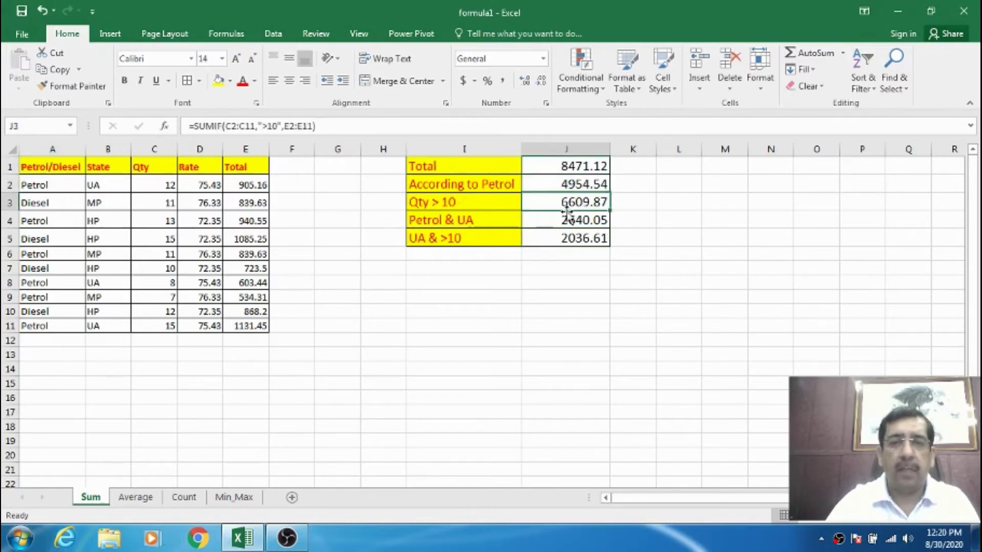
{"action": "left_click", "coordinate": [568, 216]}
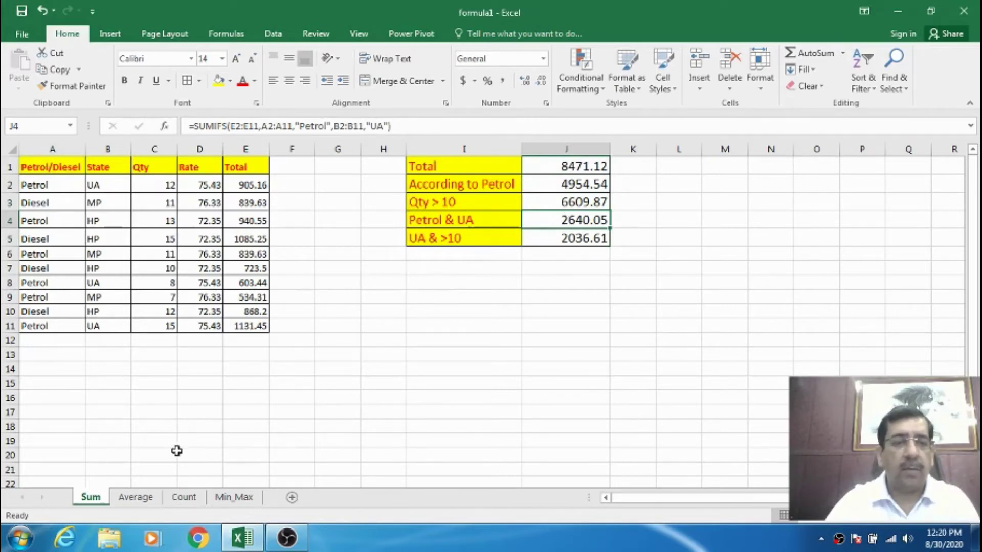
On the Average sheet, enter =average(d2:d11) in cell J1, beside the Average for all total label
{"action": "left_click", "coordinate": [145, 499]}
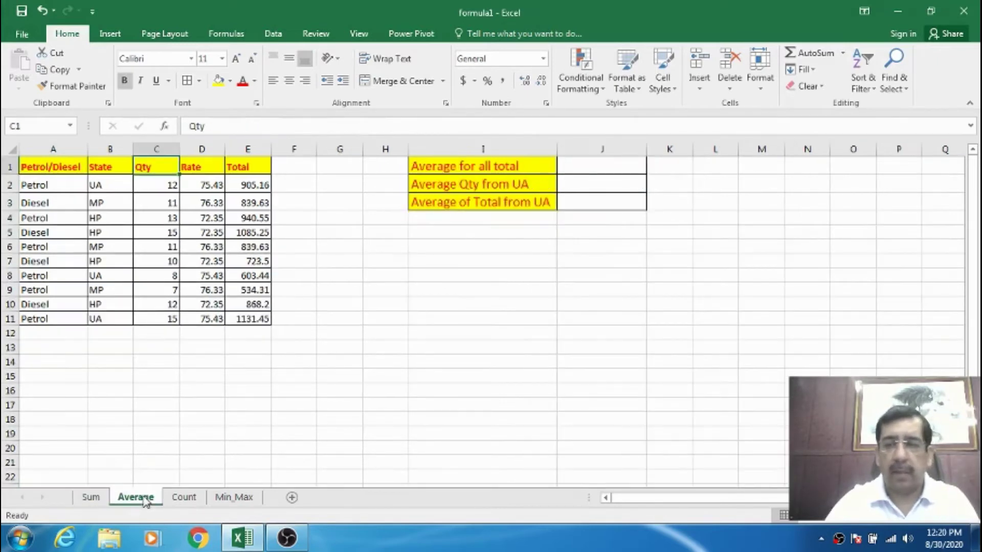
{"action": "left_click", "coordinate": [577, 168]}
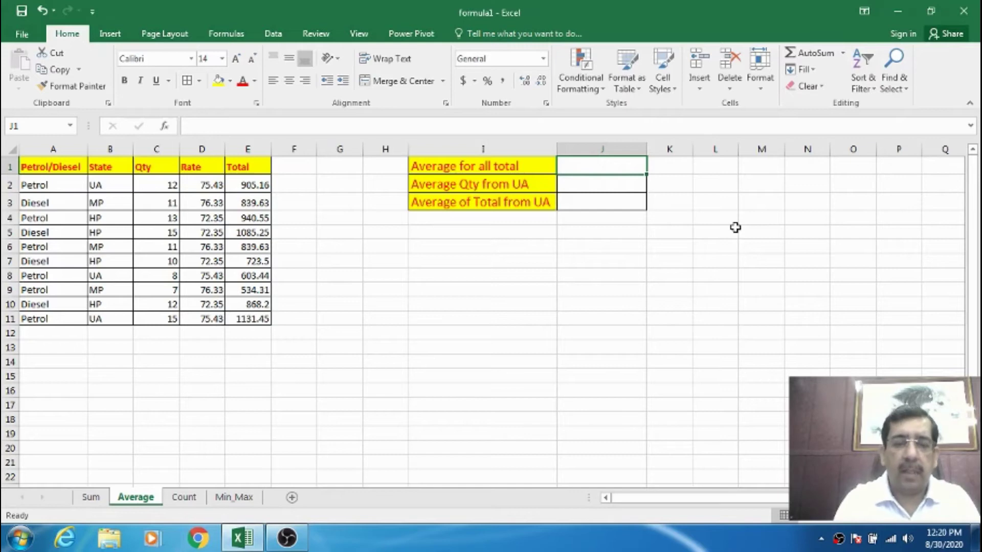
{"action": "type", "text": "=a"}
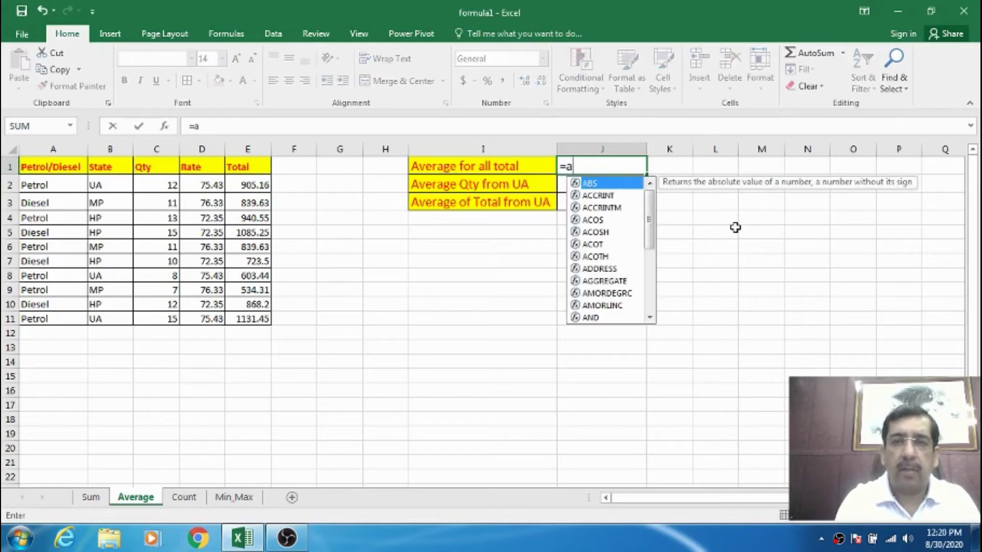
{"action": "type", "text": "verage("}
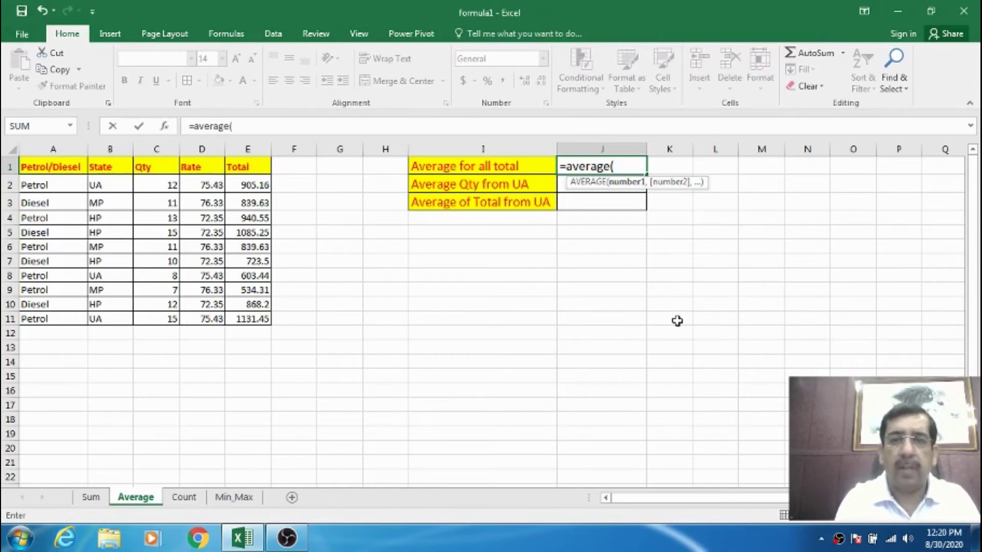
{"action": "type", "text": "d"}
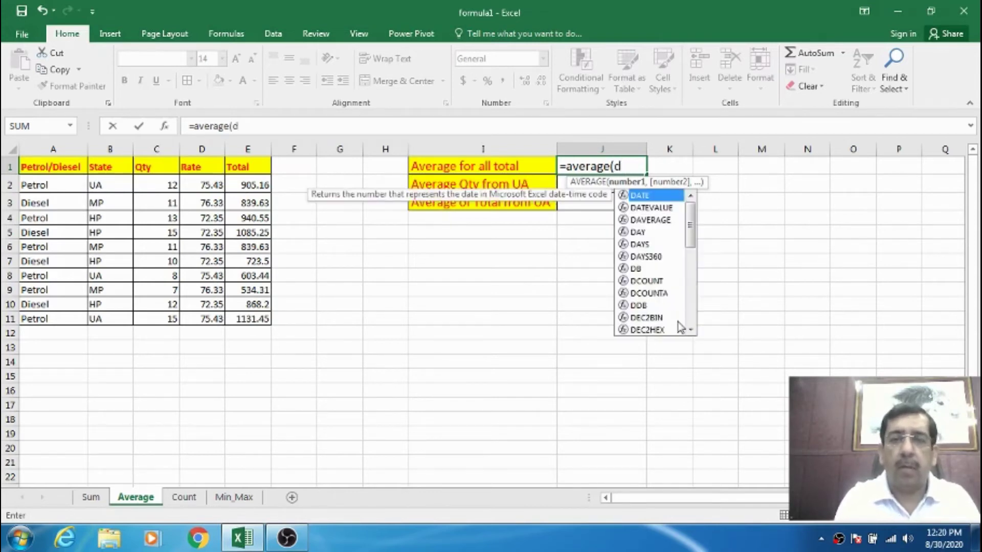
{"action": "type", "text": "2:"}
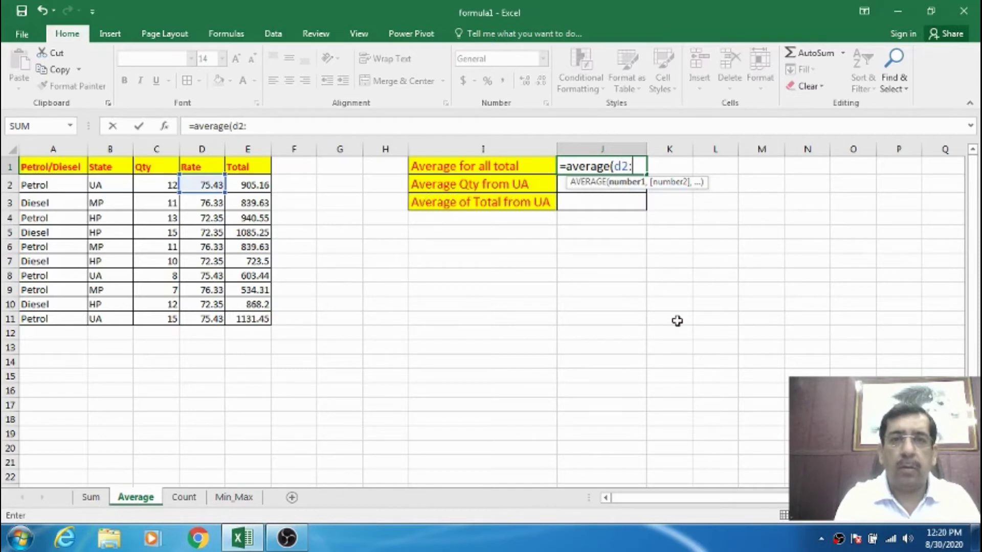
{"action": "type", "text": "d11)"}
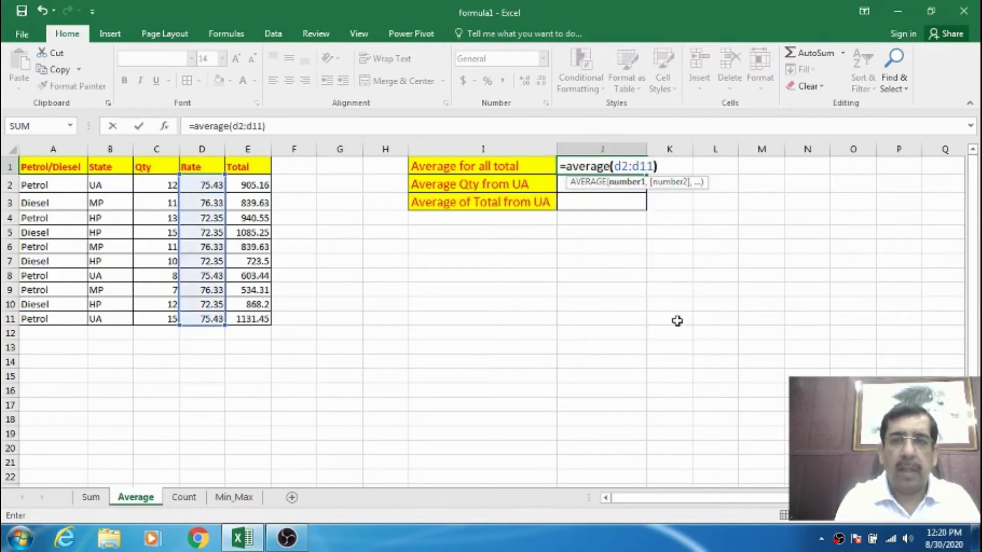
{"action": "key", "text": "Return"}
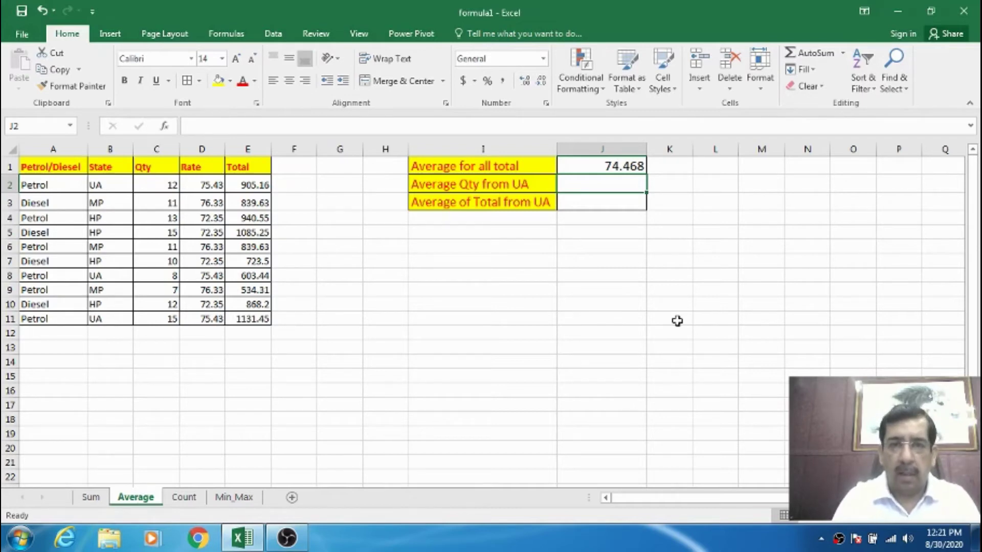
Begin an AVERAGEIF formula in cell J2, beside the Average Qty from UA label
{"action": "key", "text": "Left"}
{"action": "key", "text": "Left"}
{"action": "key", "text": "Right"}
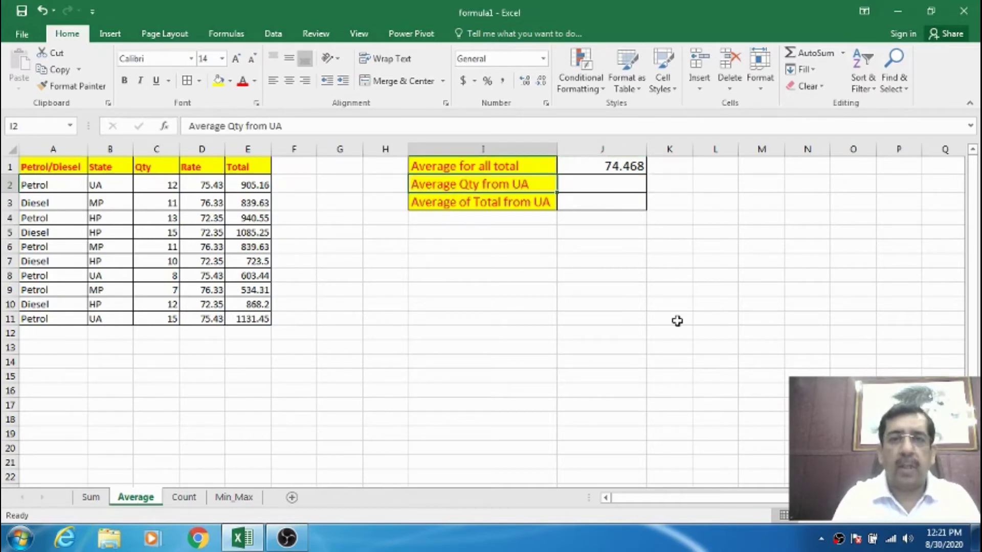
{"action": "key", "text": "Right"}
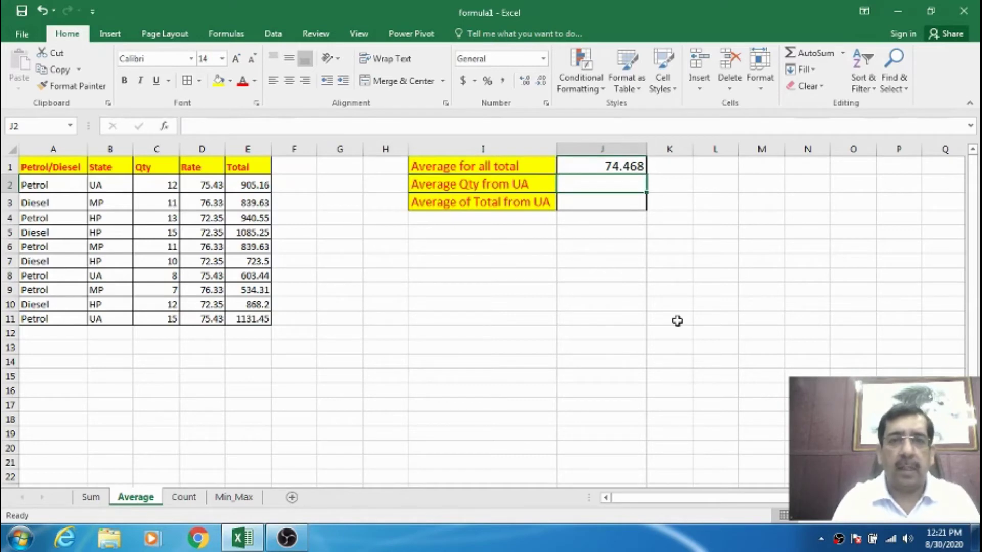
{"action": "type", "text": "="}
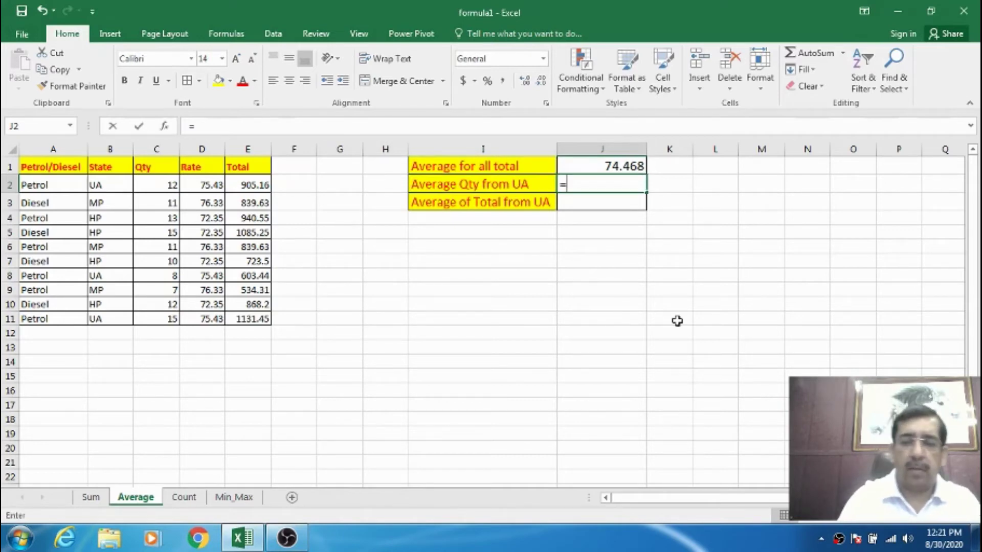
{"action": "type", "text": "aver"}
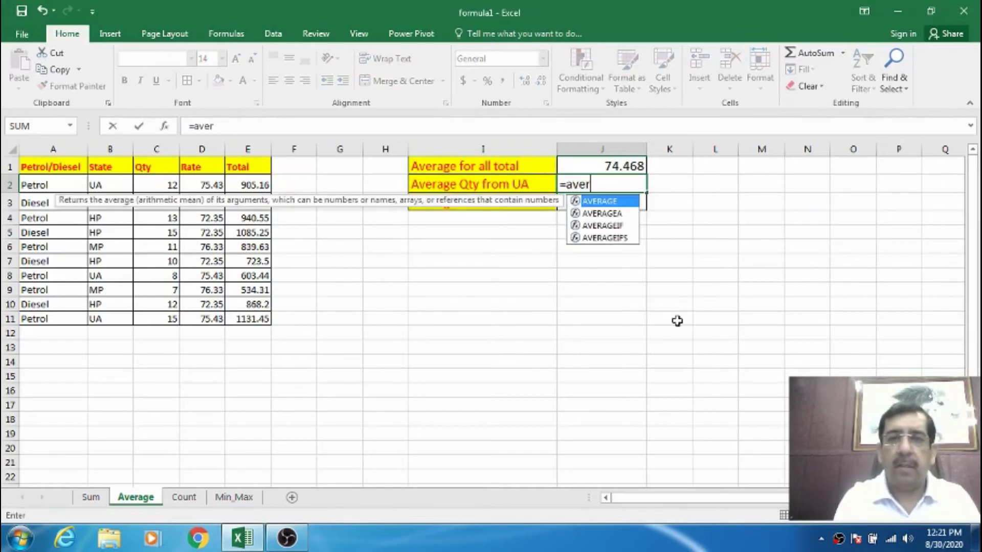
{"action": "type", "text": "ageif("}
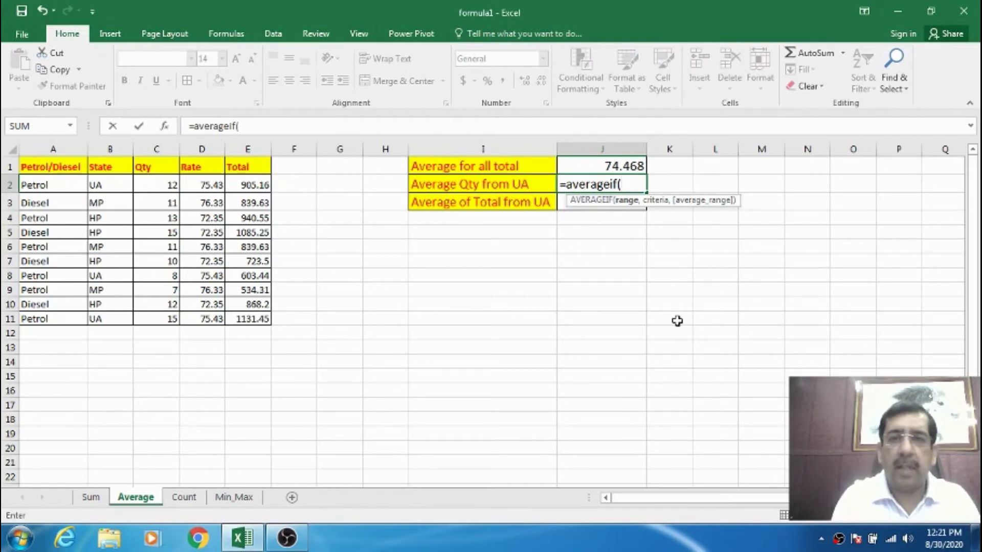
{"action": "type", "text": "c"}
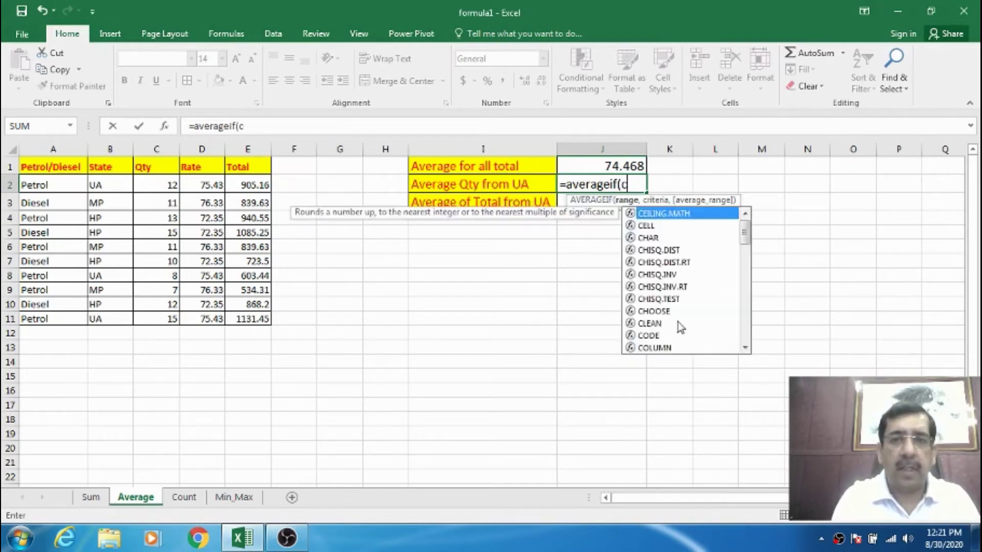
{"action": "type", "text": "2:"}
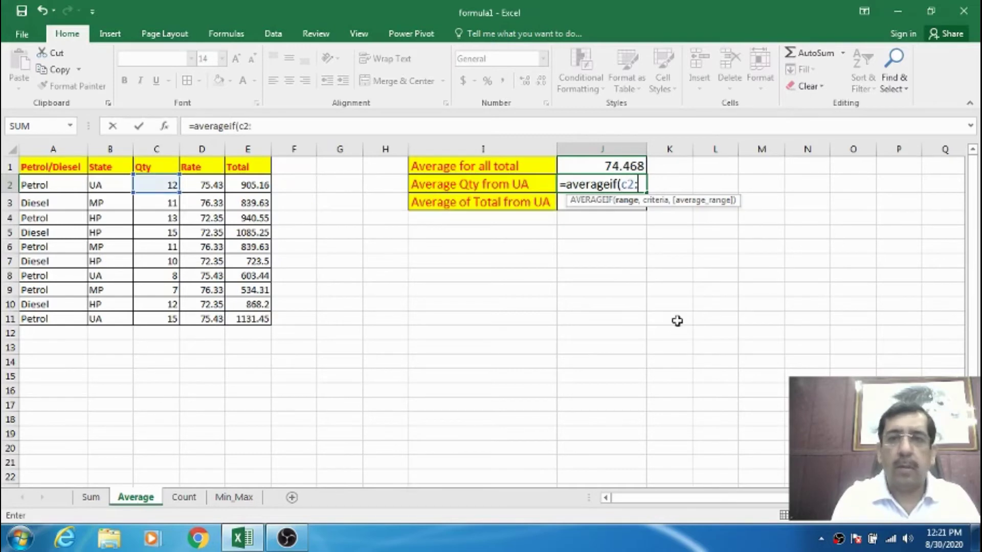
{"action": "type", "text": "c11"}
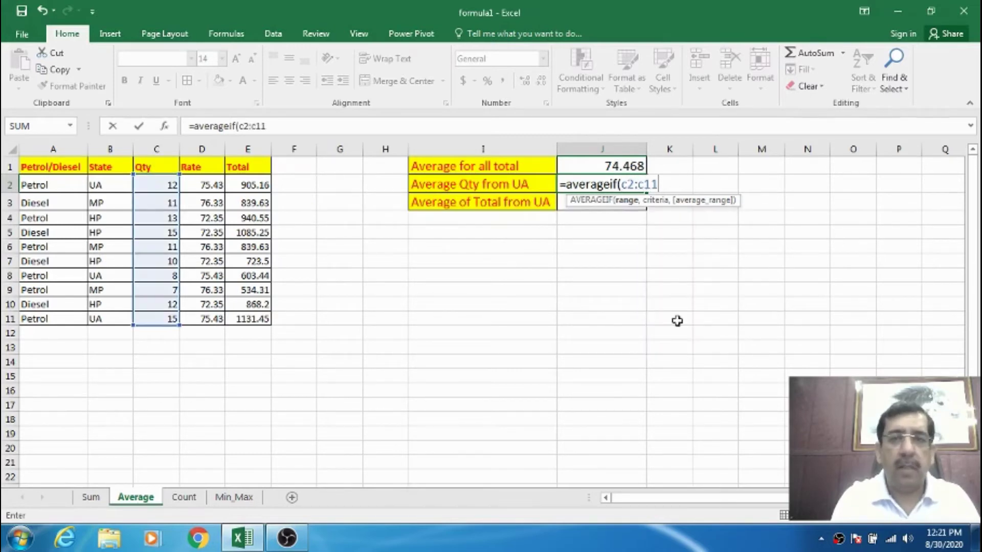
{"action": "type", "text": ","}
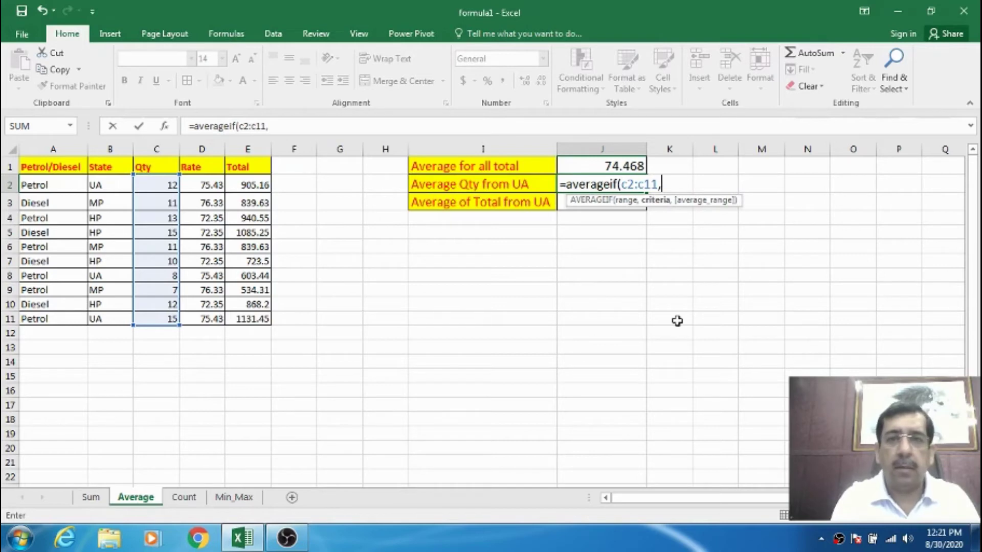
{"action": "key", "text": "BackSpace"}
{"action": "key", "text": "BackSpace"}
{"action": "key", "text": "BackSpace"}
{"action": "key", "text": "BackSpace"}
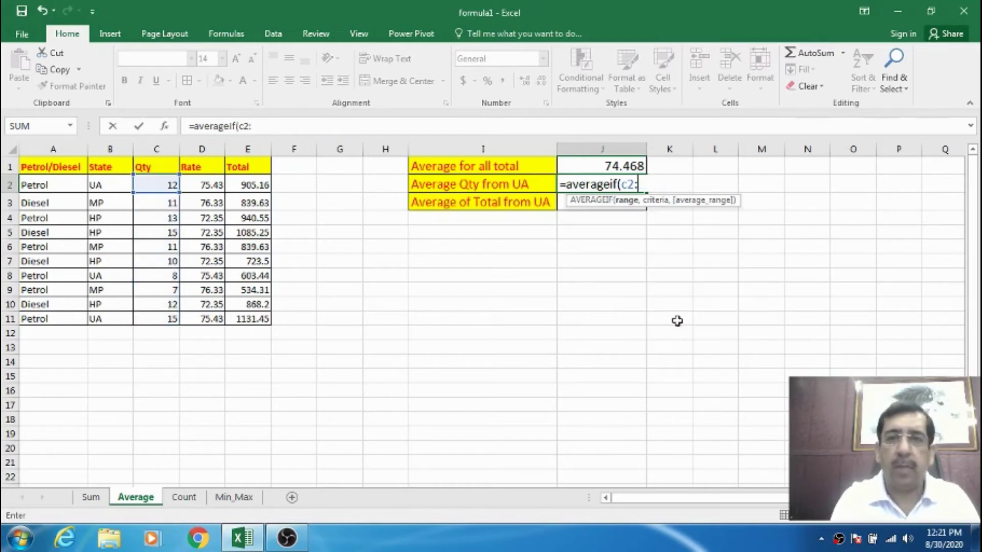
{"action": "key", "text": "BackSpace"}
{"action": "key", "text": "BackSpace"}
{"action": "key", "text": "BackSpace"}
{"action": "key", "text": "BackSpace"}
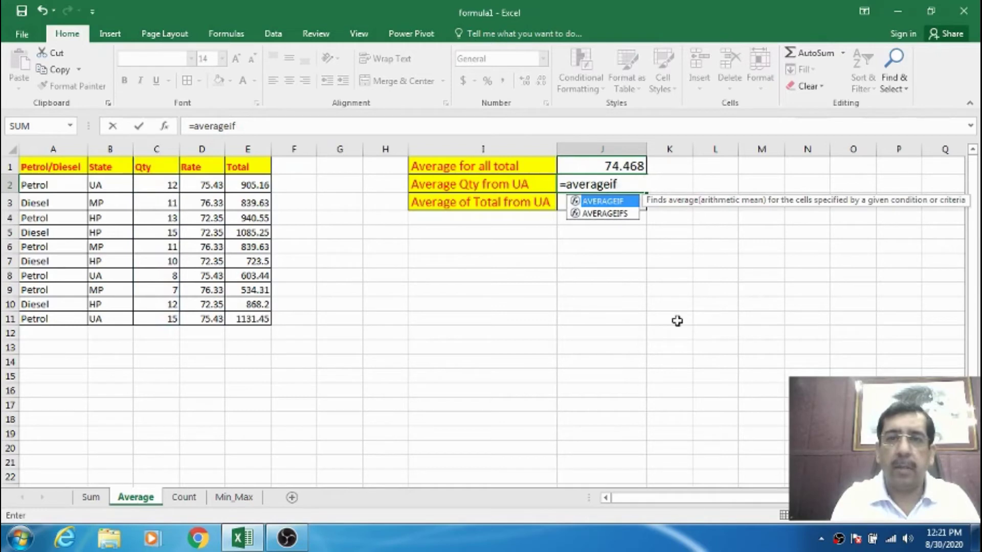
{"action": "type", "text": "("}
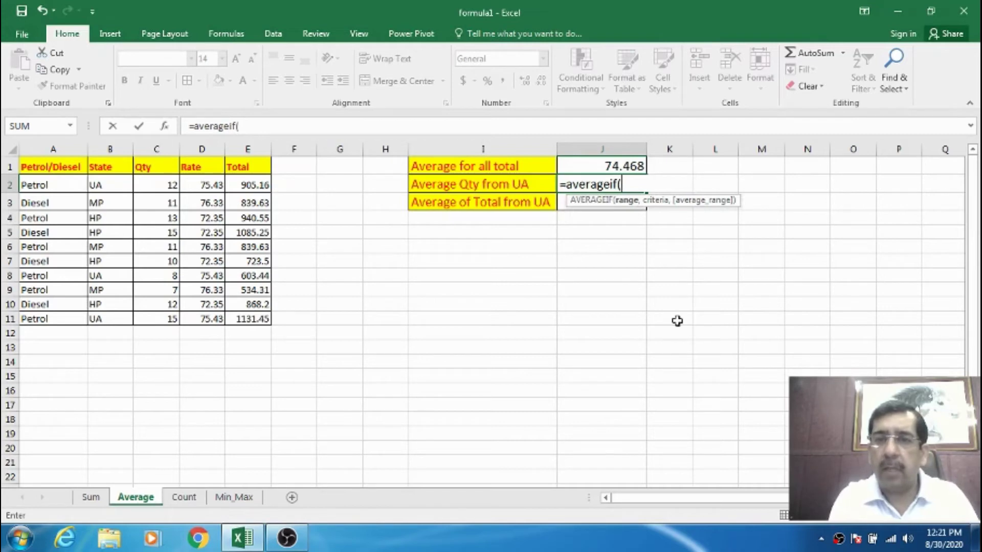
{"action": "type", "text": "c"}
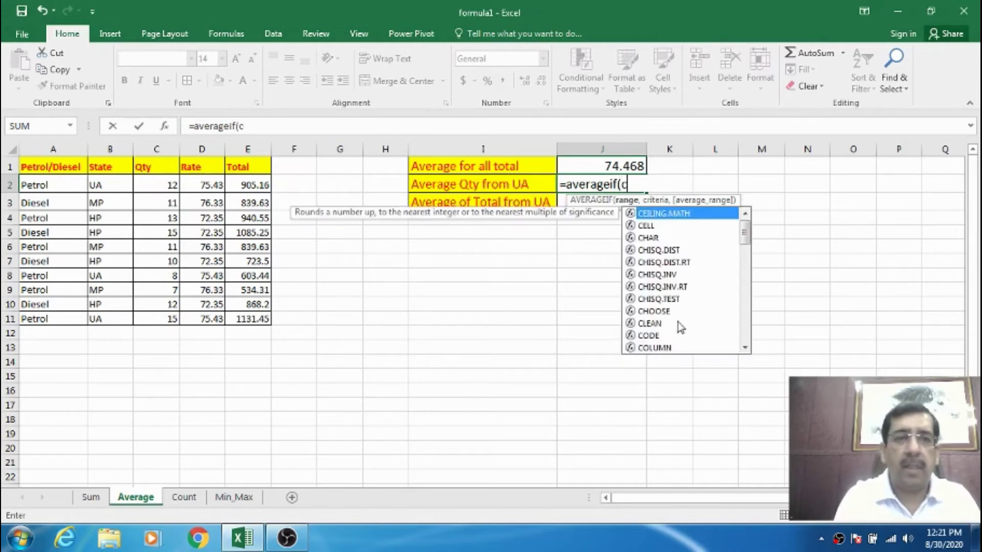
{"action": "key", "text": "BackSpace"}
Complete J2's formula as =averageif(b2:b11,"UA",c2:c11)
{"action": "type", "text": "b"}
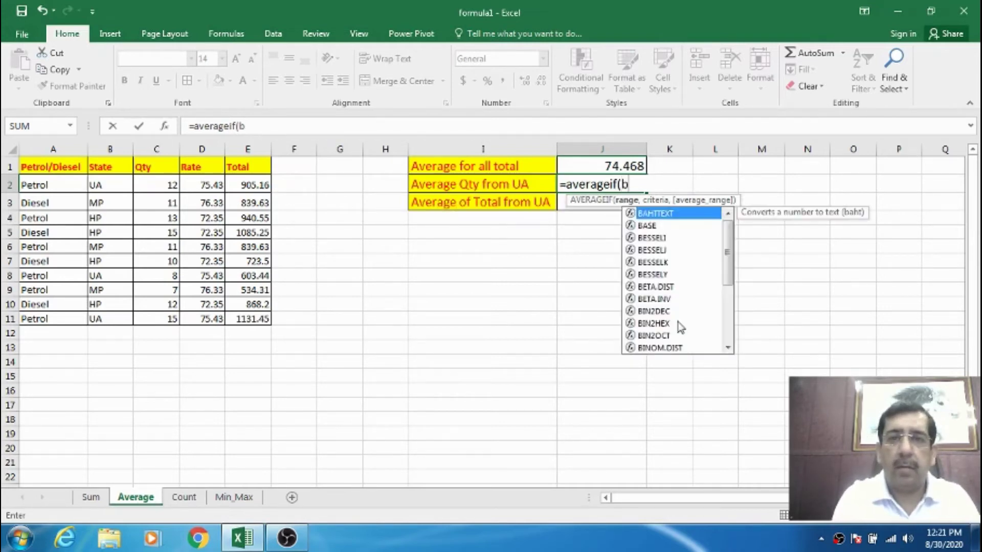
{"action": "type", "text": "2:"}
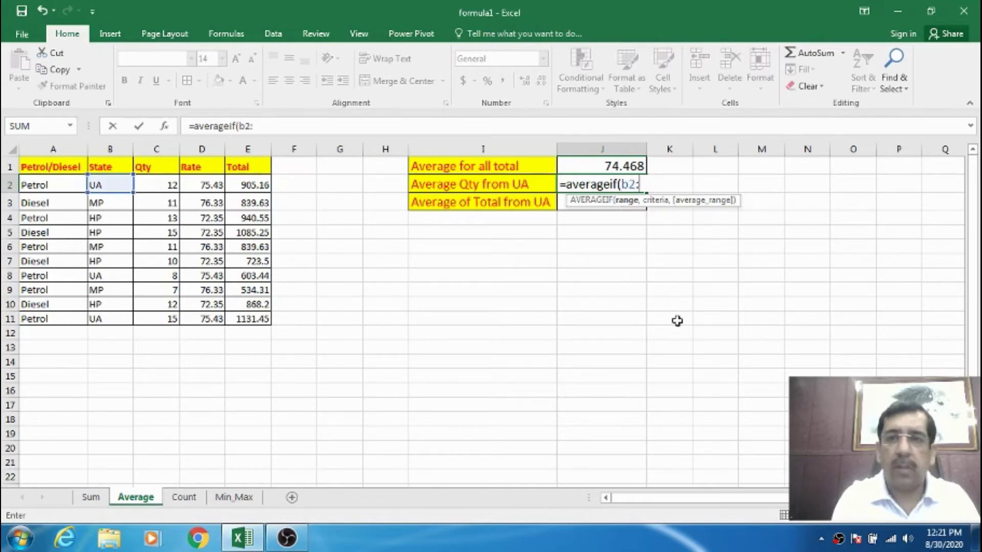
{"action": "type", "text": "b11,"}
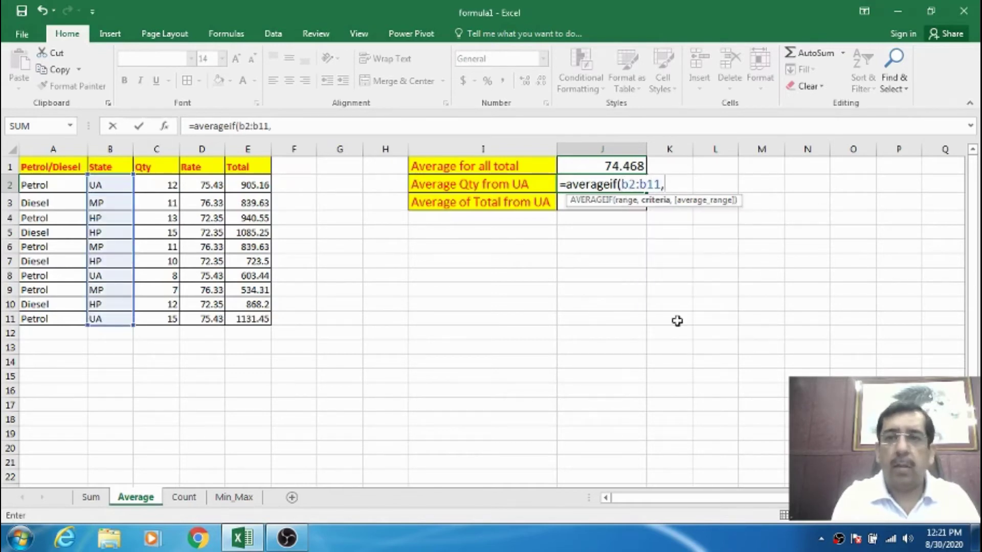
{"action": "type", "text": "\"UA"}
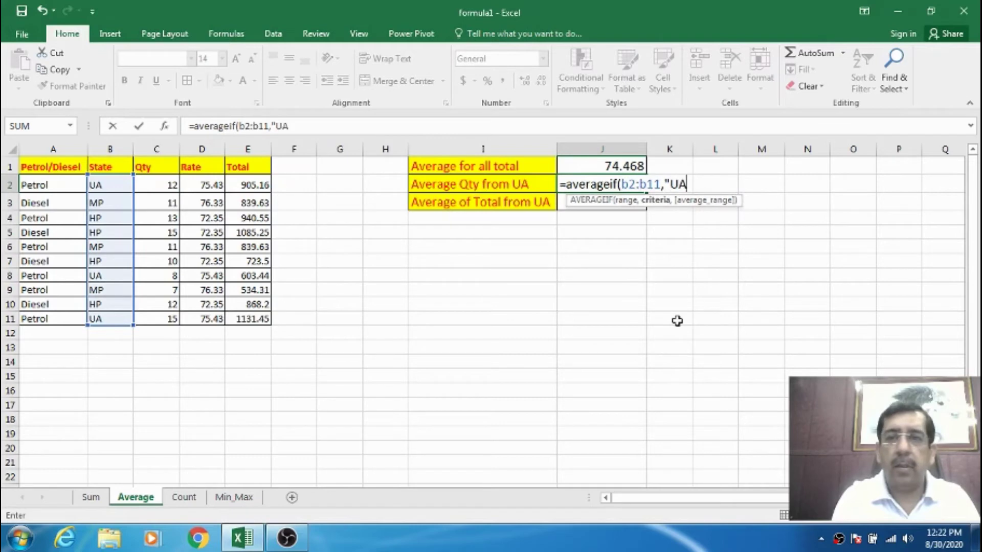
{"action": "type", "text": "\","}
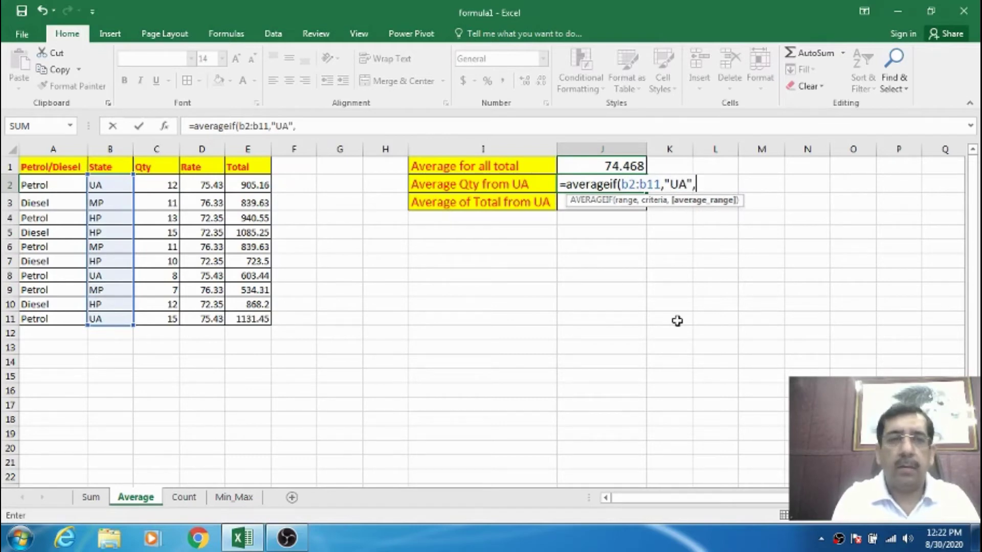
{"action": "type", "text": "c2:"}
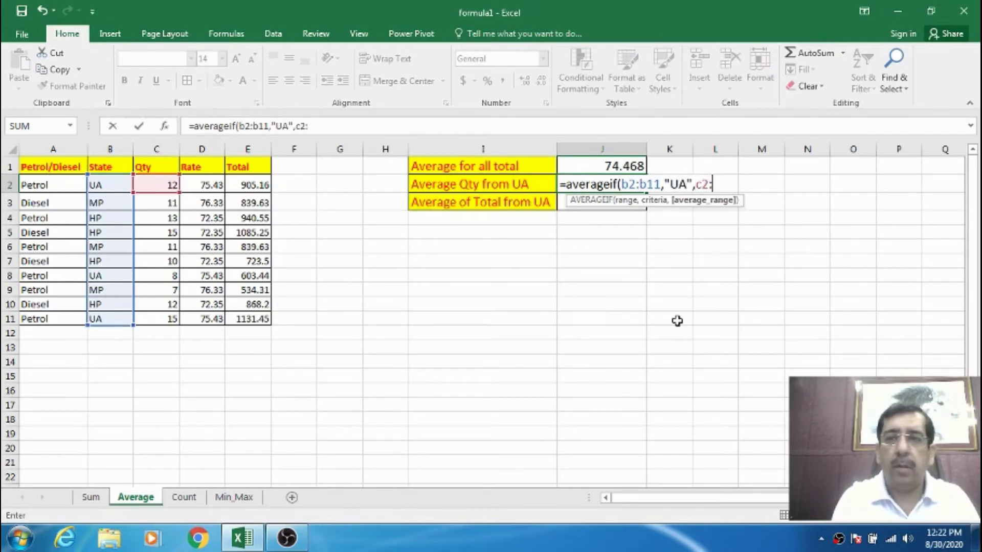
{"action": "type", "text": "c11"}
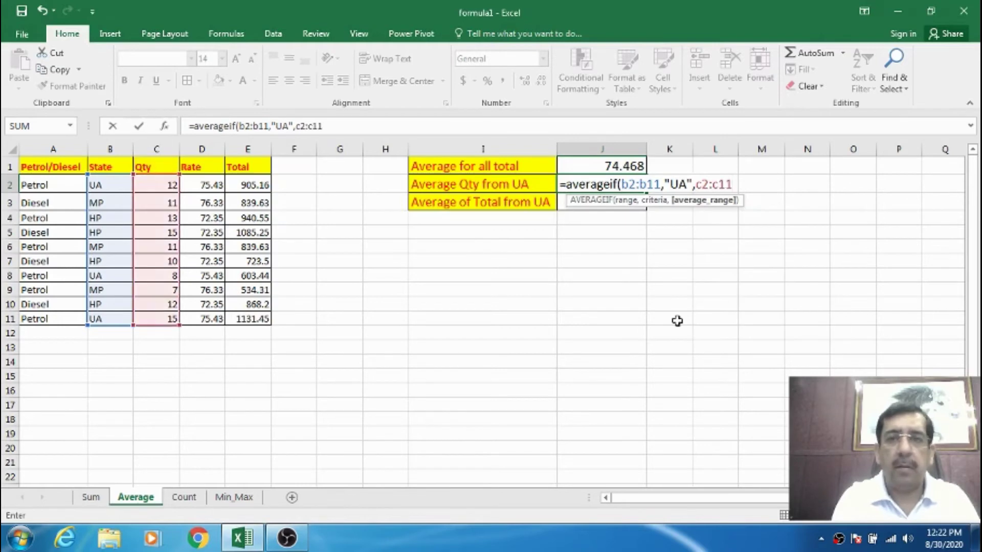
{"action": "type", "text": ")"}
{"action": "key", "text": "Return"}
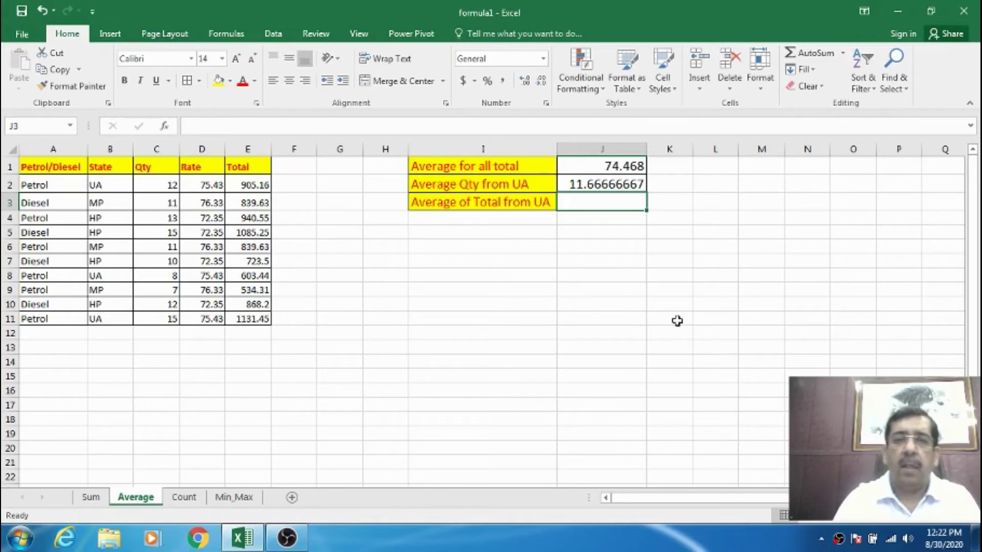
{"action": "key", "text": "Down"}
{"action": "key", "text": "Up"}
{"action": "key", "text": "Up"}
{"action": "key", "text": "Left"}
{"action": "key", "text": "Down"}
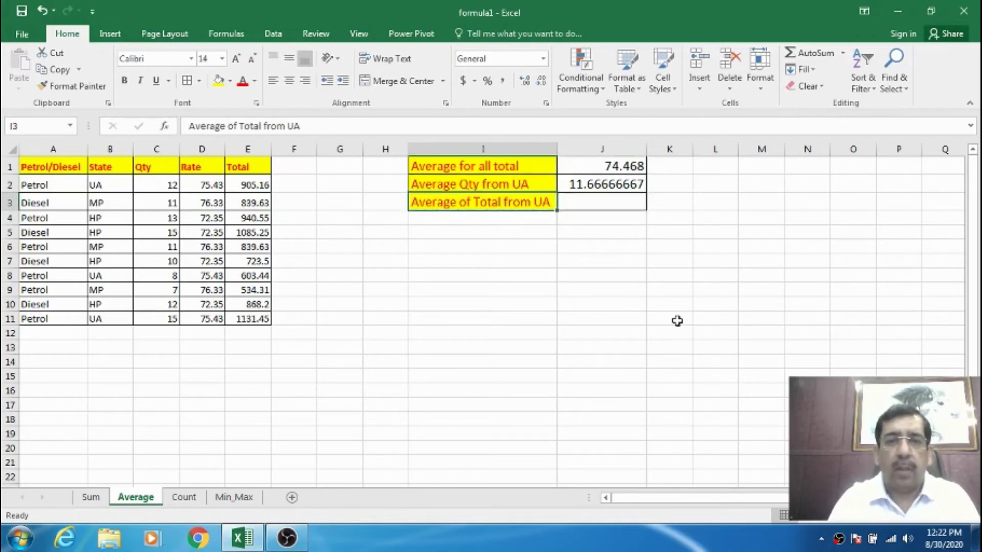
{"action": "key", "text": "Right"}
{"action": "key", "text": "Left"}
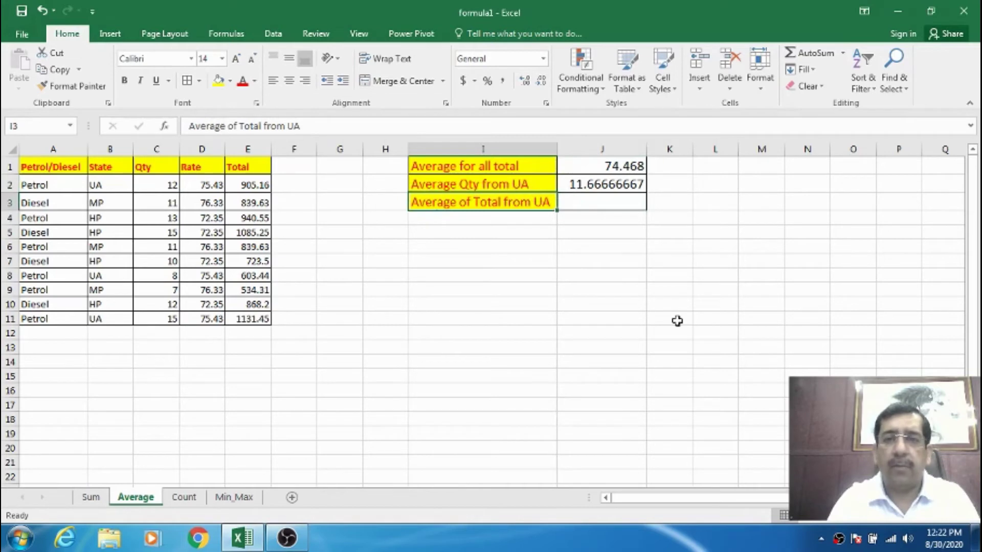
{"action": "key", "text": "Right"}
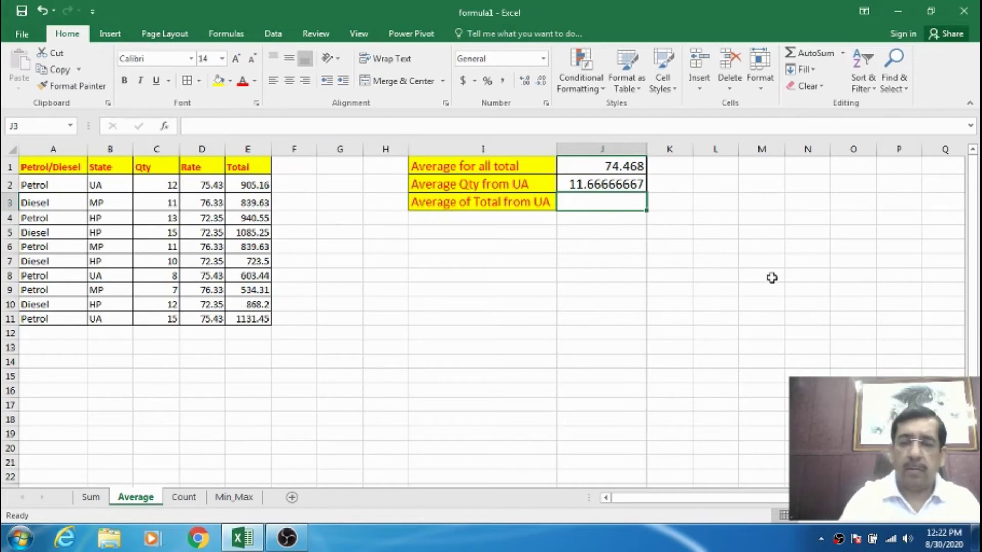
Change the label in cell I3 to Average of Petrol from UA
{"action": "type", "text": "="}
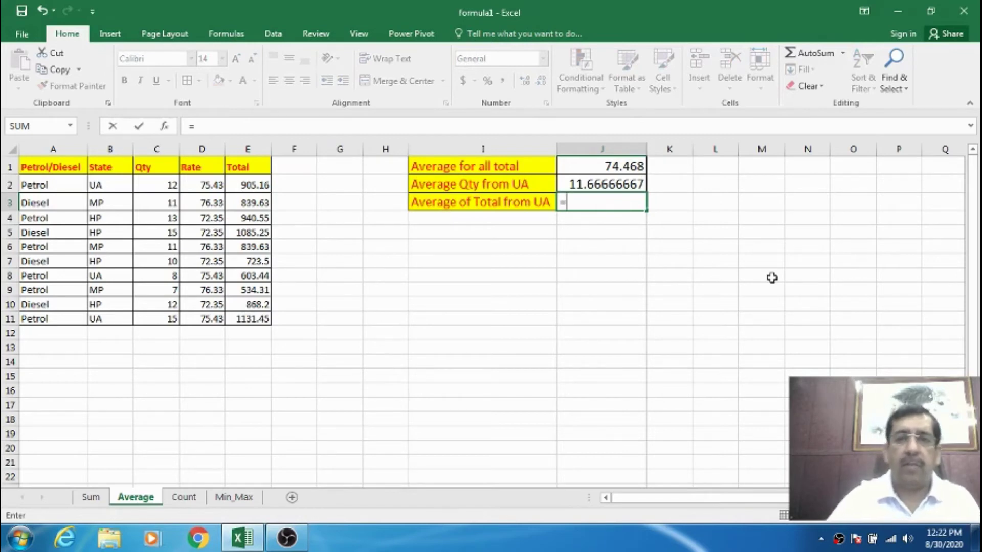
{"action": "left_click", "coordinate": [491, 200]}
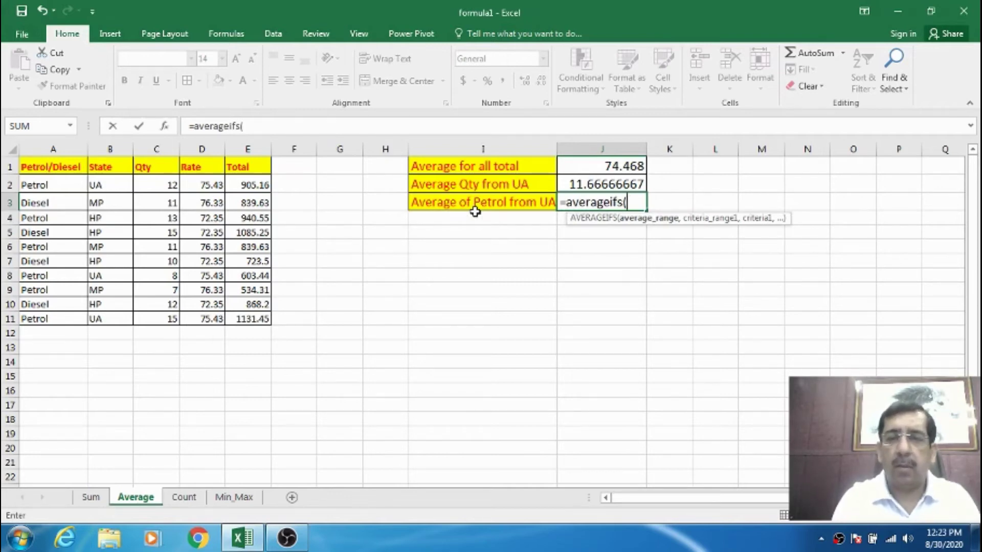
Complete the AVERAGEIFS formula in cell J3 as =averageifs(e2:e11,a2:a11,"Petrol",b2:b11,"UA")
{"action": "type", "text": "e"}
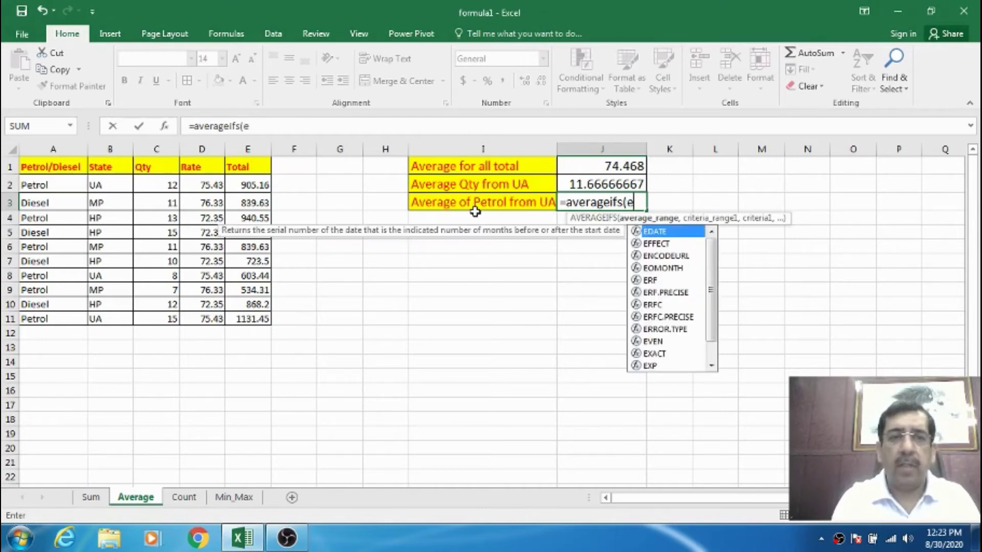
{"action": "type", "text": "2:e"}
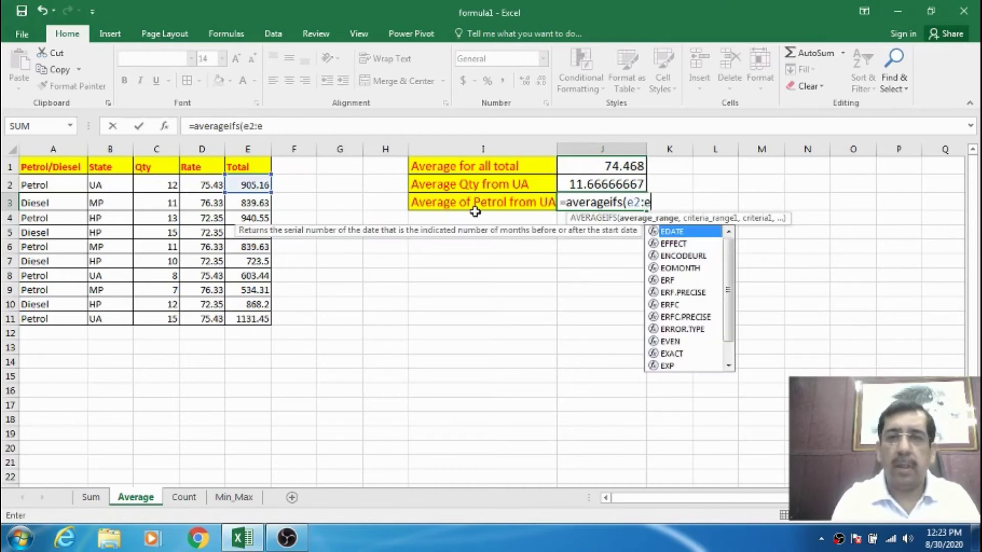
{"action": "type", "text": "11"}
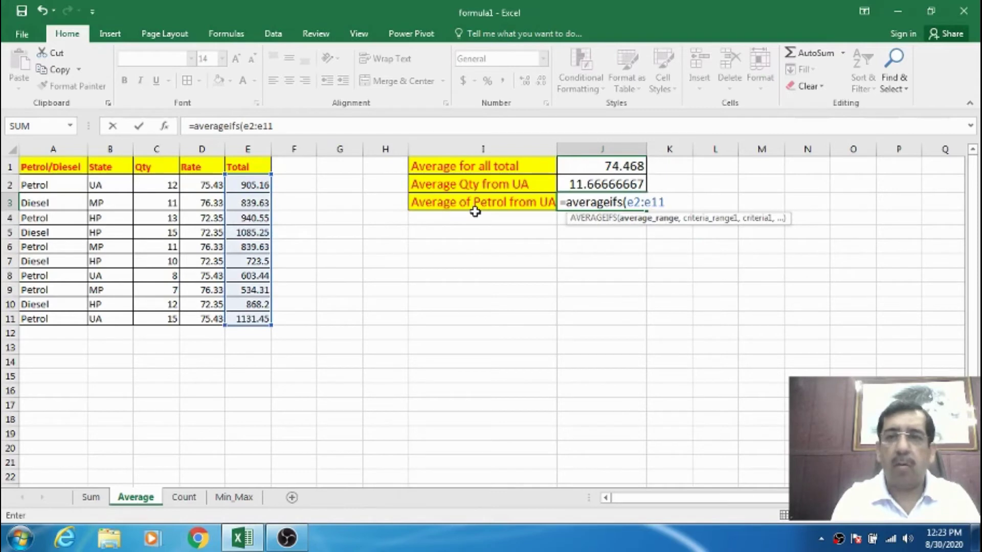
{"action": "type", "text": ","}
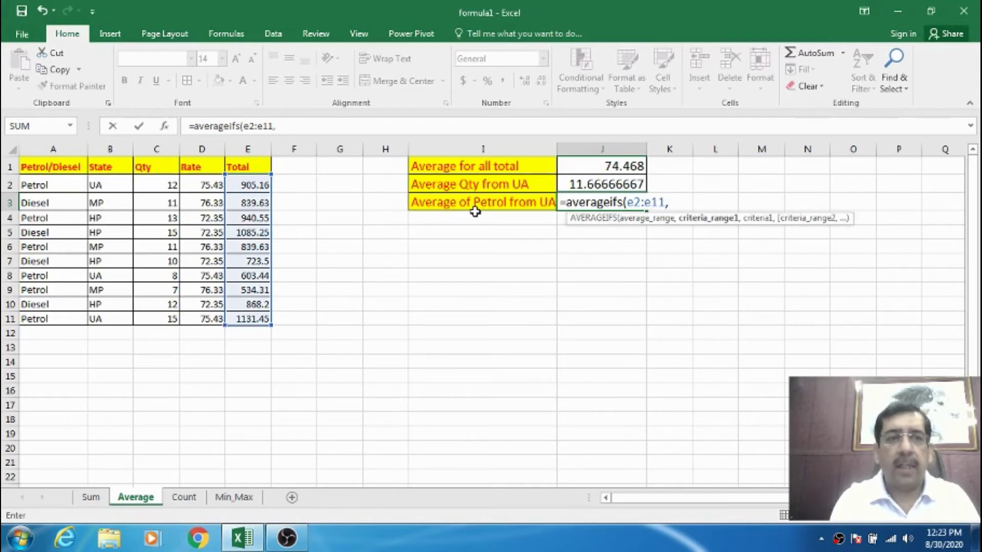
{"action": "type", "text": "a2:"}
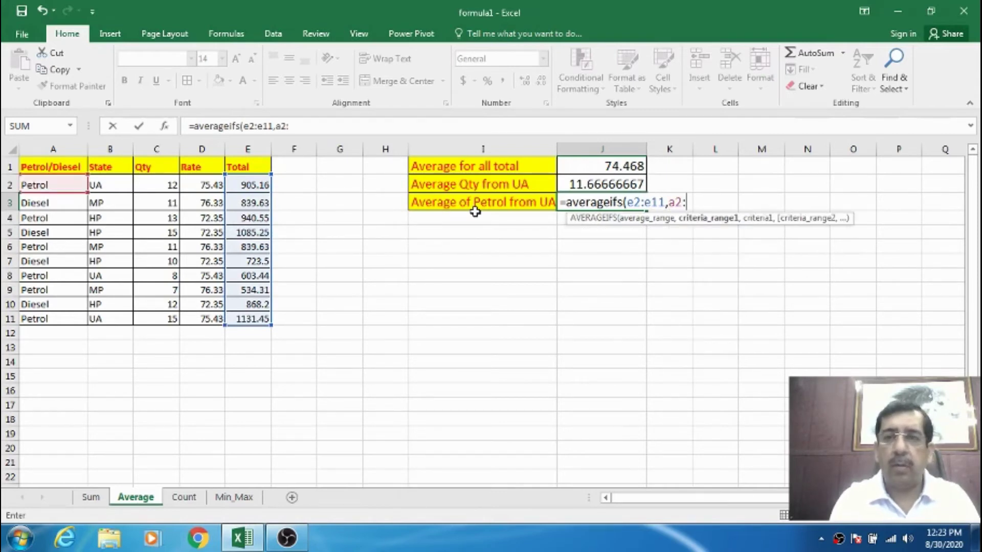
{"action": "type", "text": "a11,"}
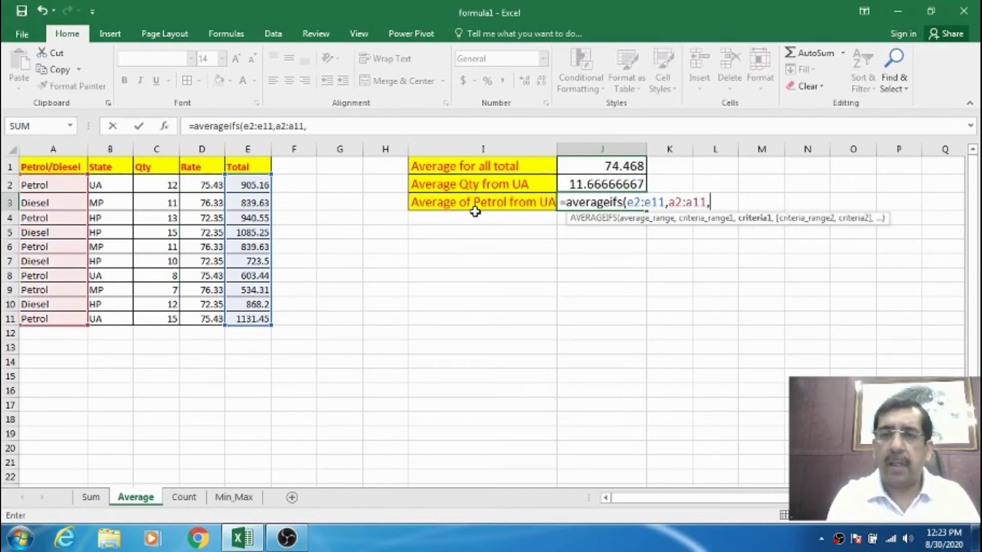
{"action": "type", "text": "\"Pet"}
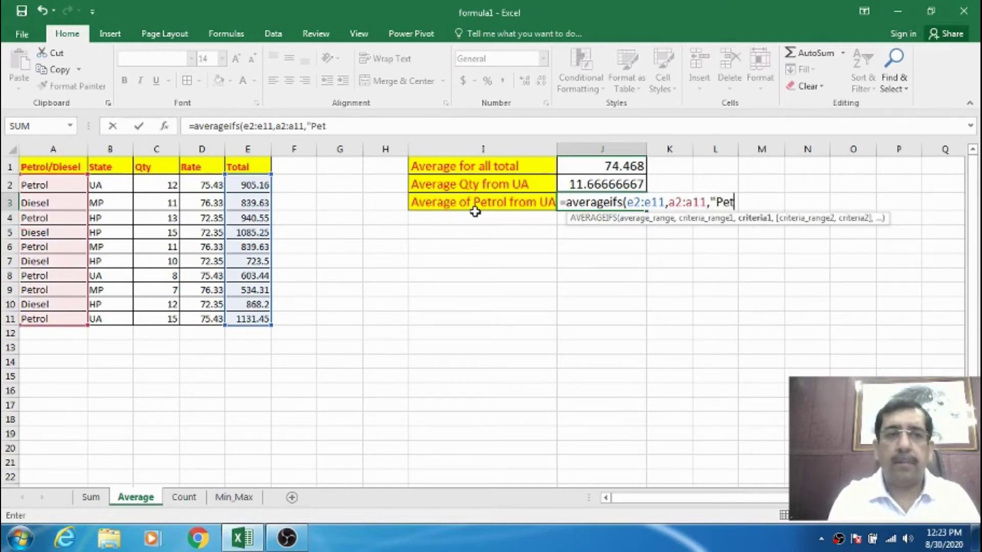
{"action": "type", "text": "rol\","}
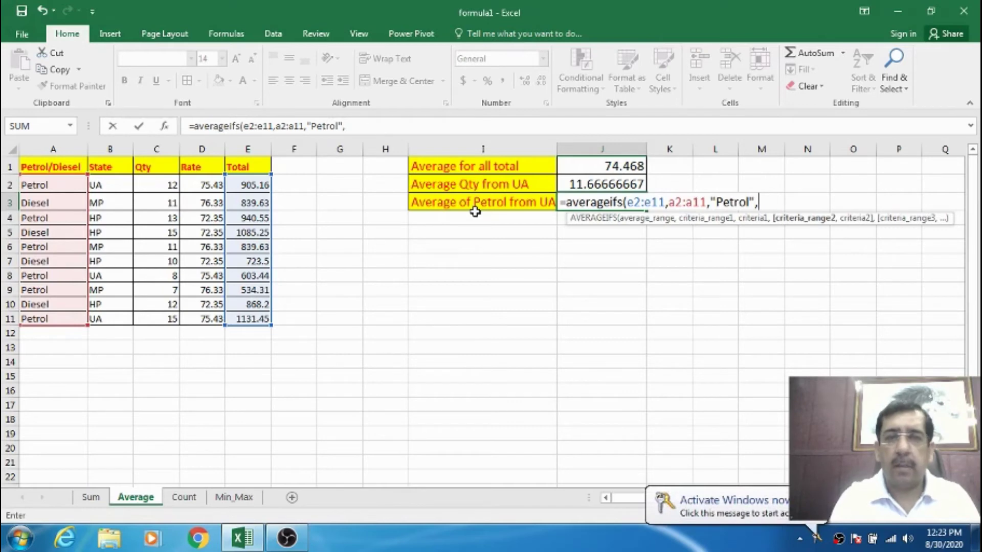
{"action": "type", "text": "b2:b11,"}
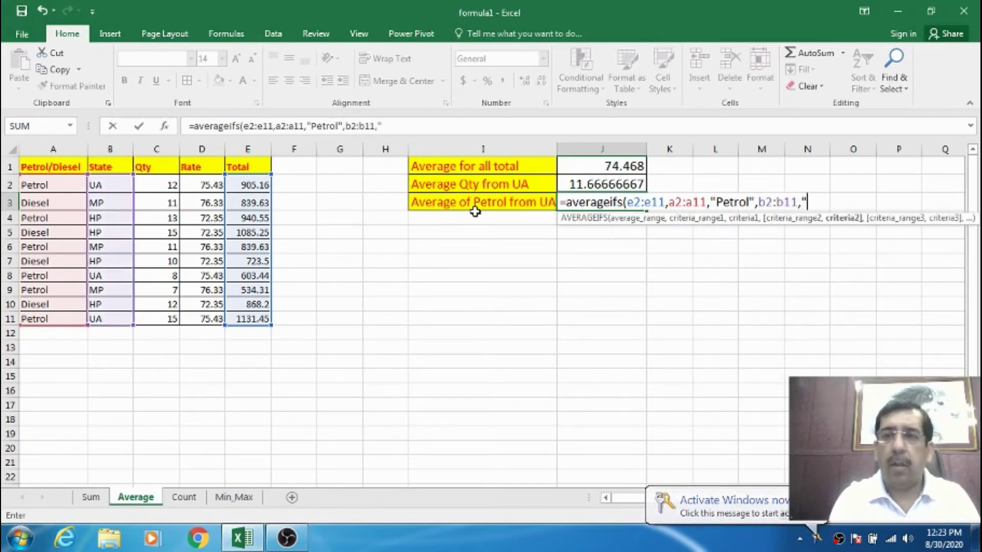
{"action": "type", "text": "\"UA\")"}
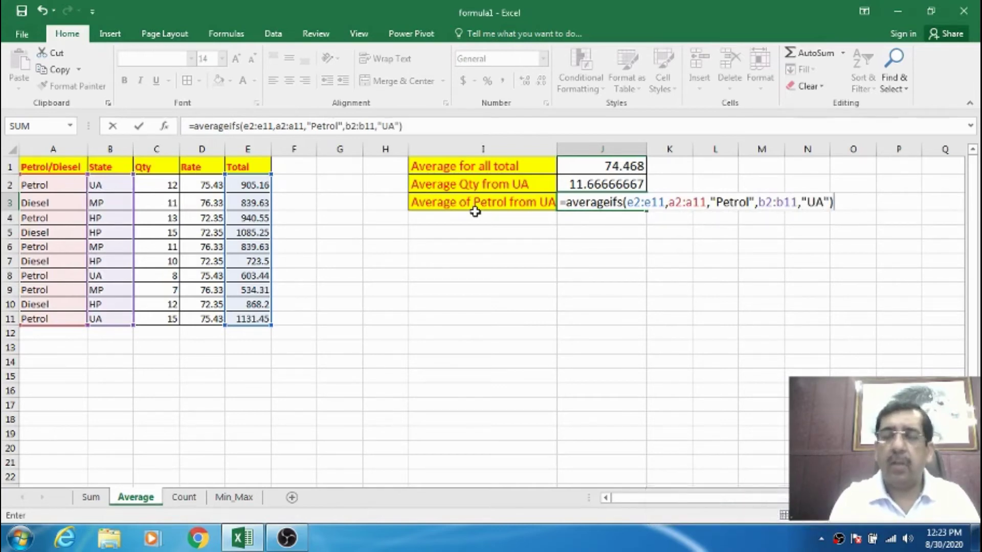
{"action": "key", "text": "Return"}
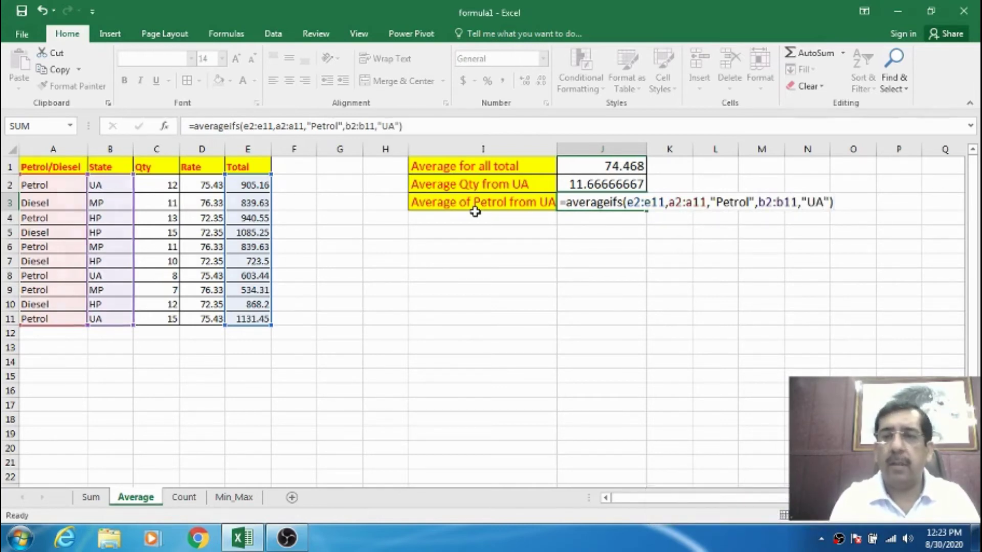
{"action": "key", "text": "Down"}
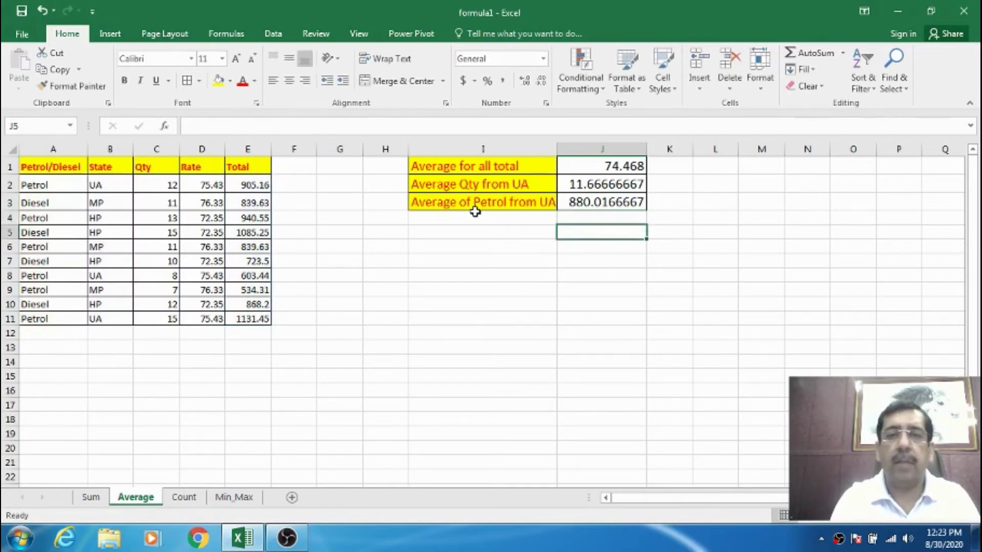
{"action": "key", "text": "Up"}
{"action": "key", "text": "Up"}
{"action": "key", "text": "Up"}
{"action": "key", "text": "Down"}
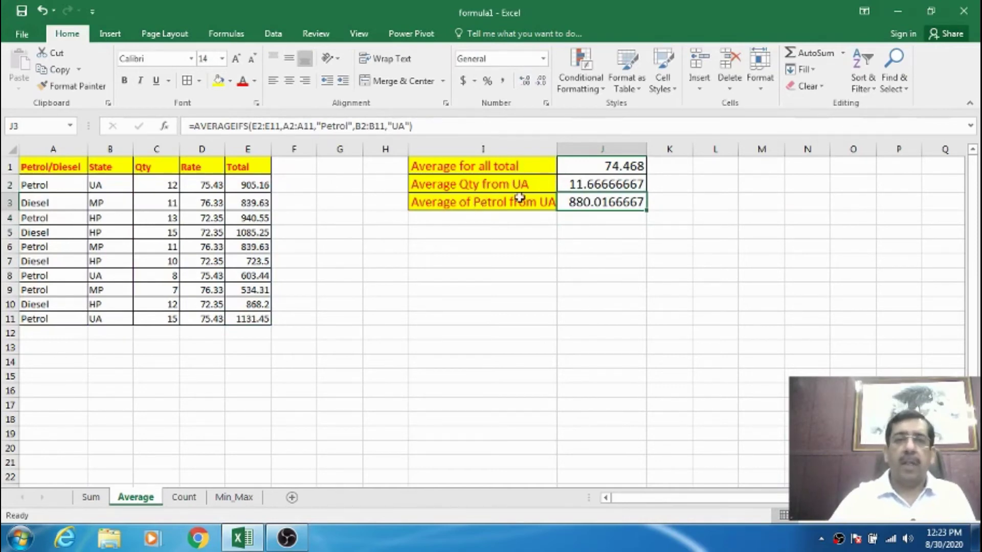
On the Count sheet, enter =count(a2:e11) in cell I1, beside the Count Nos label
{"action": "left_click", "coordinate": [196, 498]}
{"action": "left_click", "coordinate": [404, 166]}
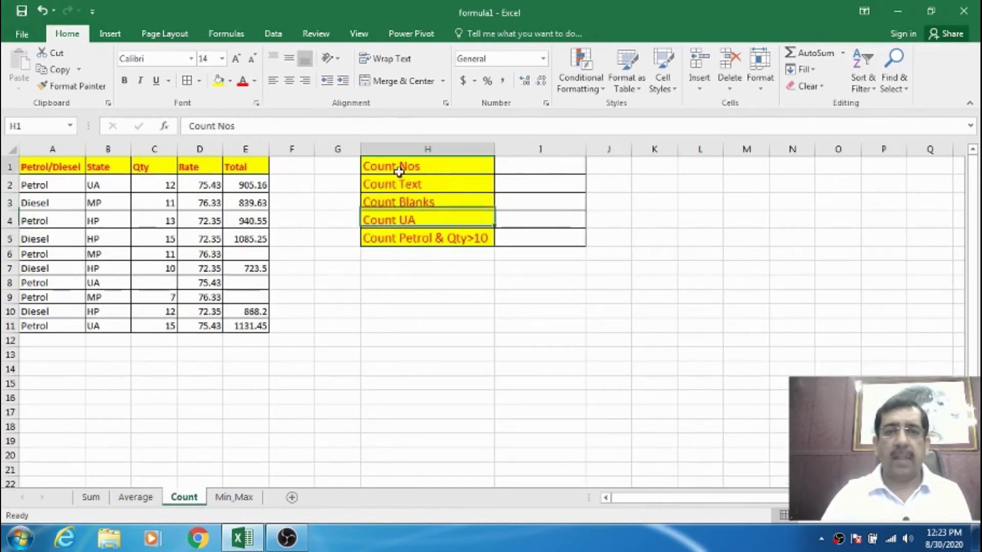
{"action": "left_click", "coordinate": [524, 173]}
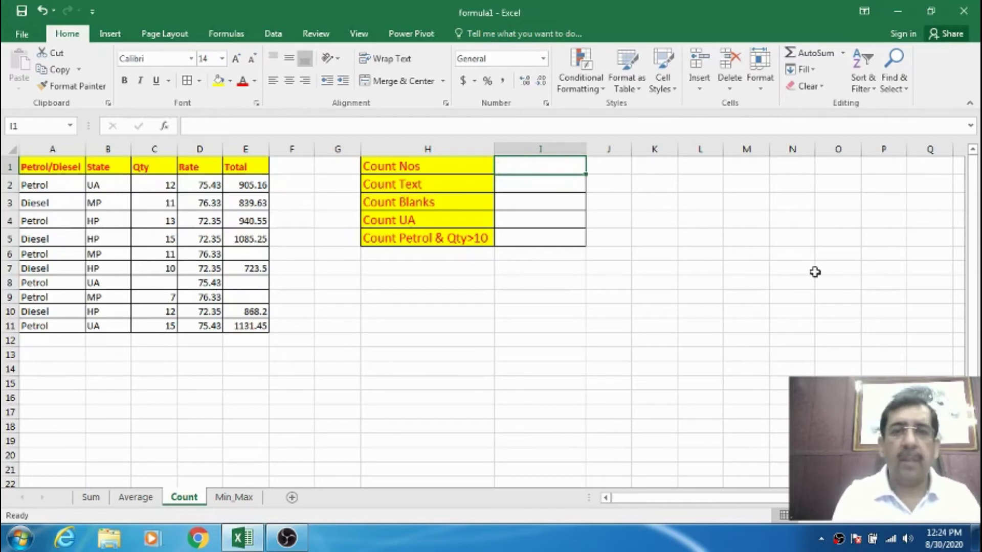
{"action": "type", "text": "="}
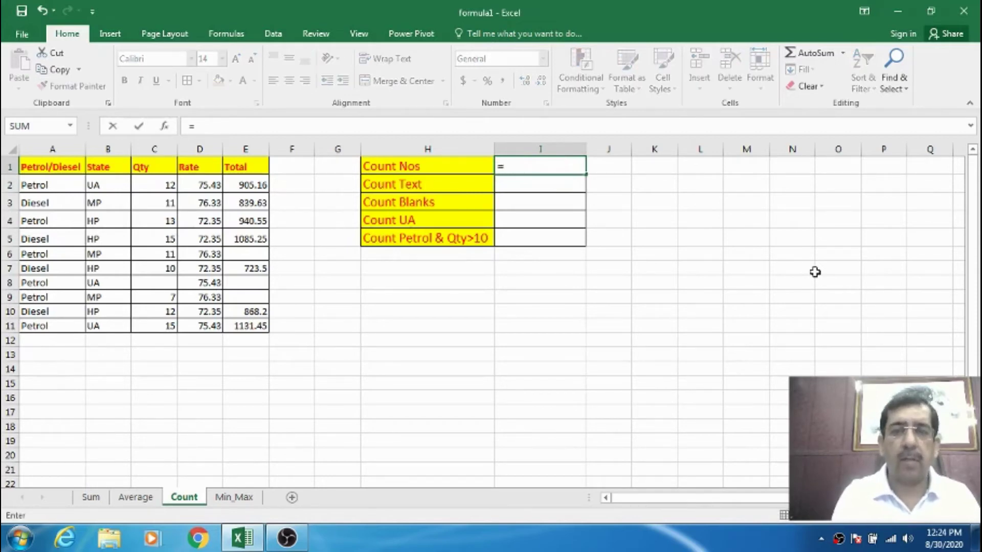
{"action": "type", "text": "count"}
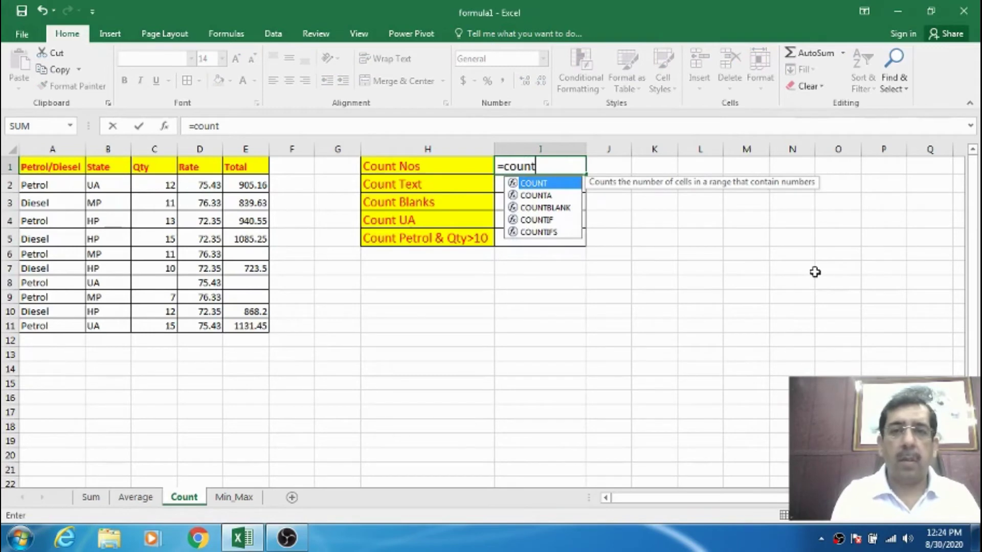
{"action": "type", "text": "()"}
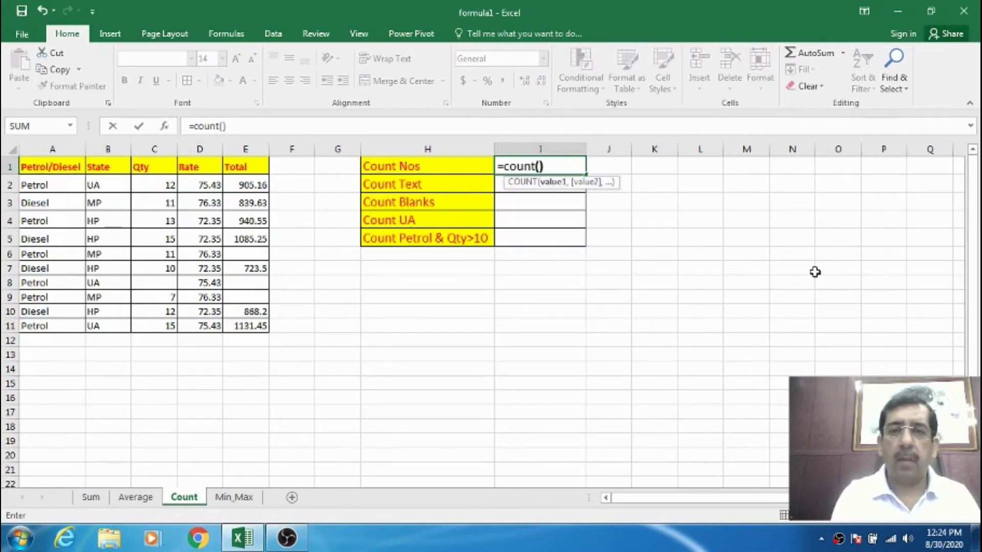
{"action": "key", "text": "BackSpace"}
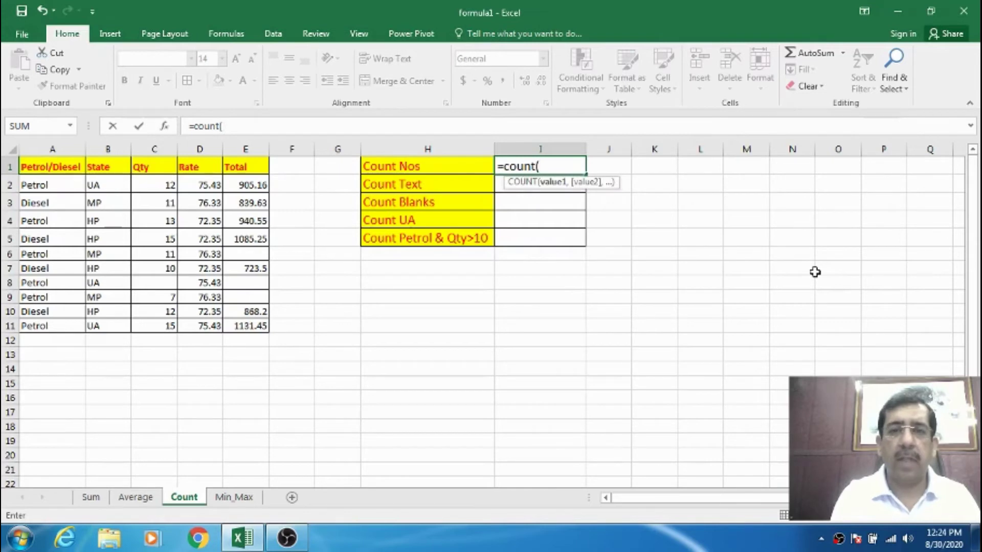
{"action": "type", "text": "a"}
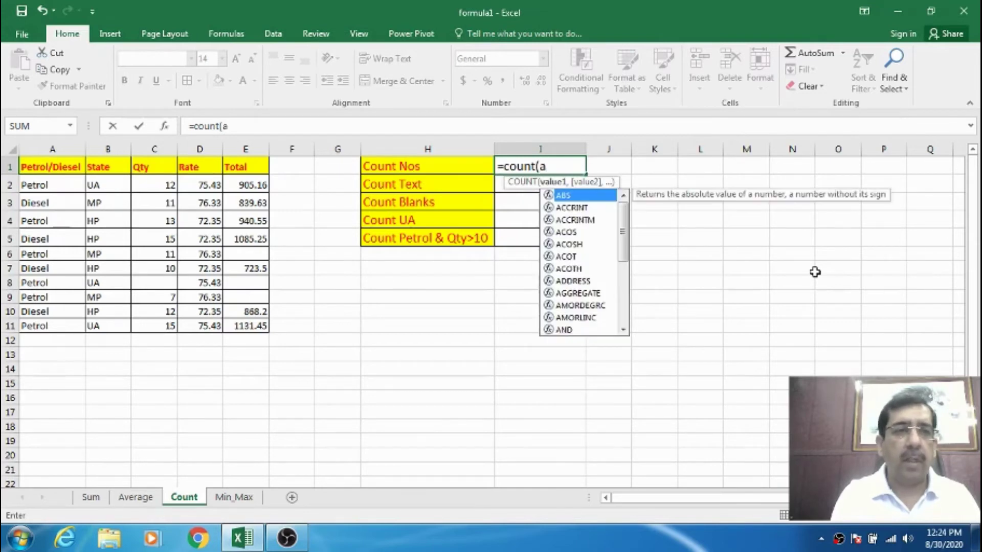
{"action": "key", "text": "BackSpace"}
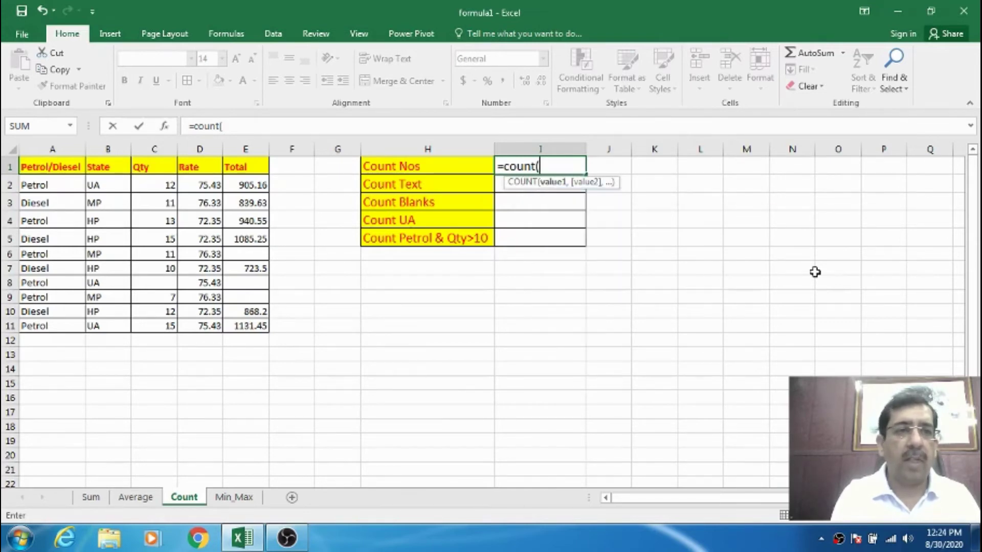
{"action": "type", "text": "a2:"}
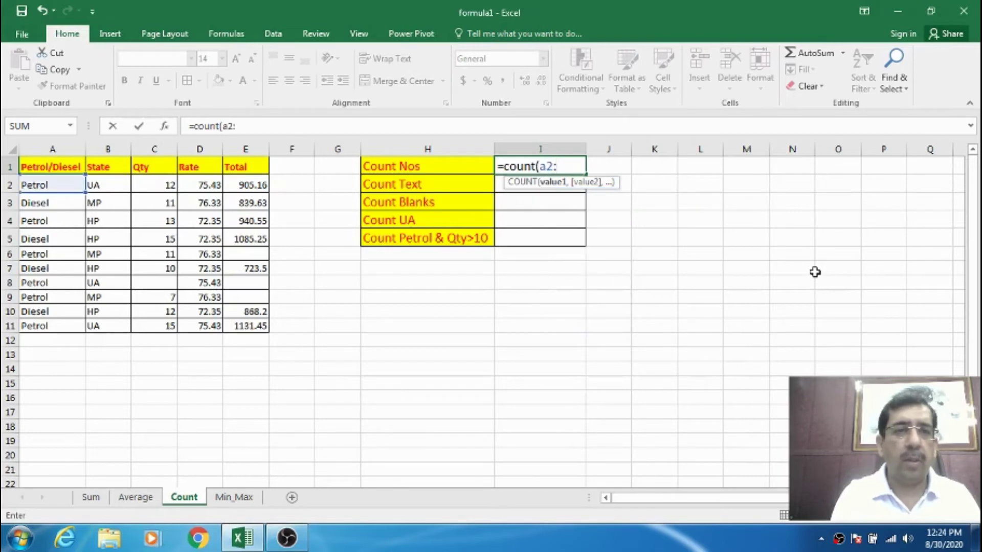
{"action": "type", "text": "e11)"}
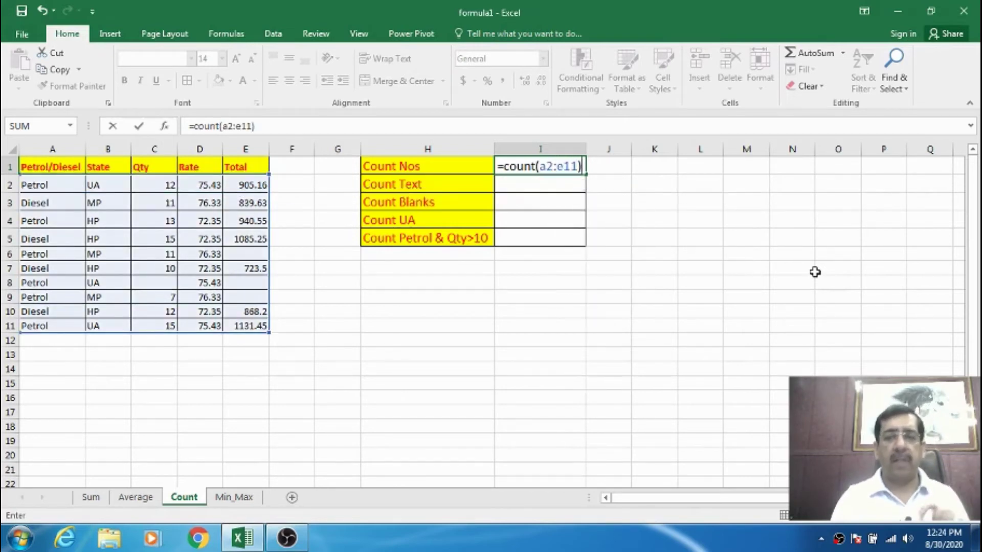
{"action": "key", "text": "ctrl+Return"}
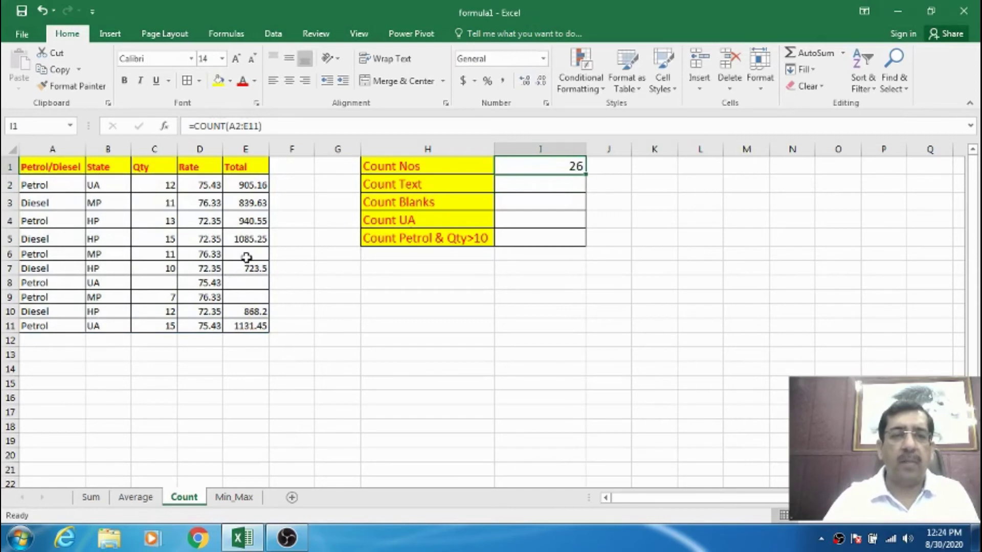
Check the numeric entries in the Rate and Total columns against the COUNT formula in cell I1
{"action": "left_click_drag", "start_coordinate": [199, 186], "coordinate": [210, 320]}
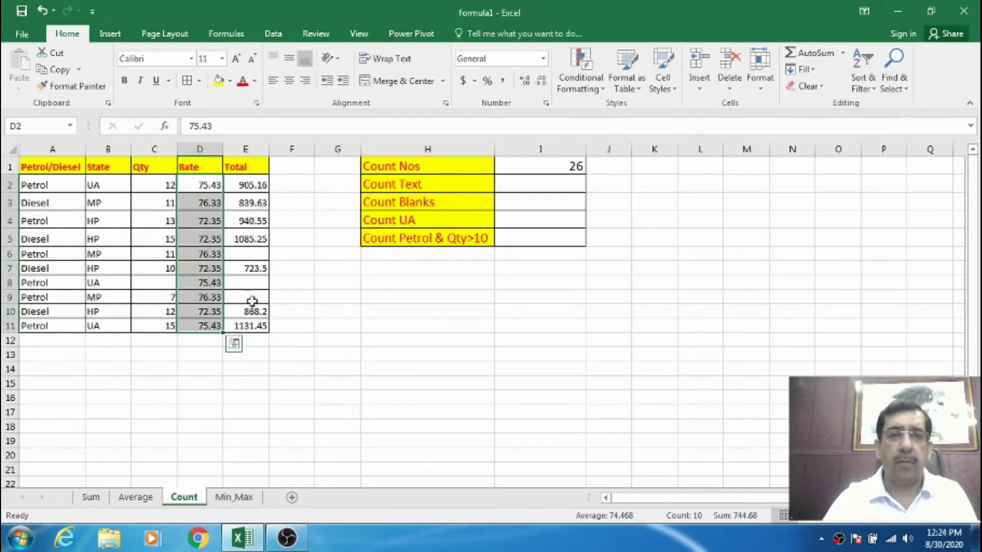
{"action": "left_click", "coordinate": [253, 331]}
{"action": "left_click", "coordinate": [529, 163]}
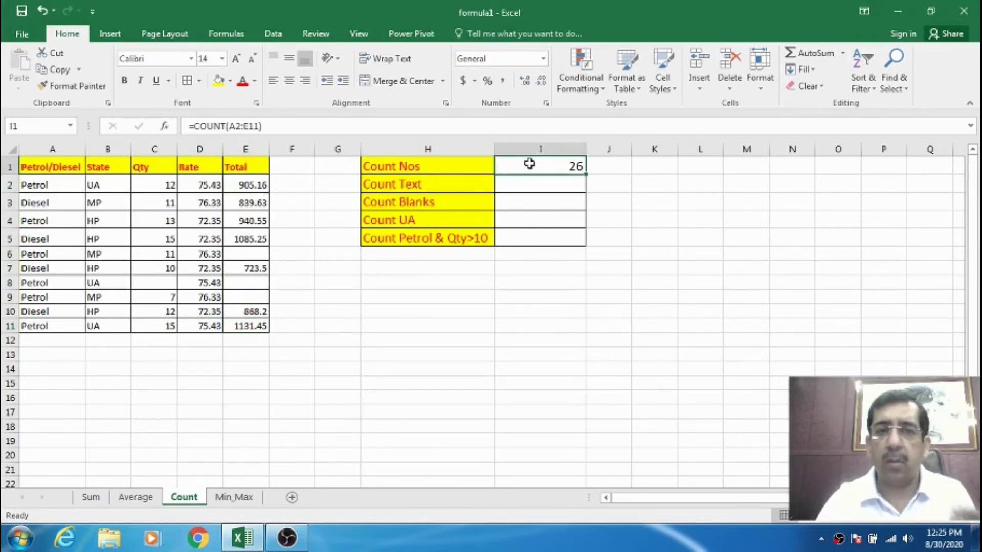
Enter =countA(a2:e11) in cell I2, beside the Count Text label
{"action": "key", "text": "Down"}
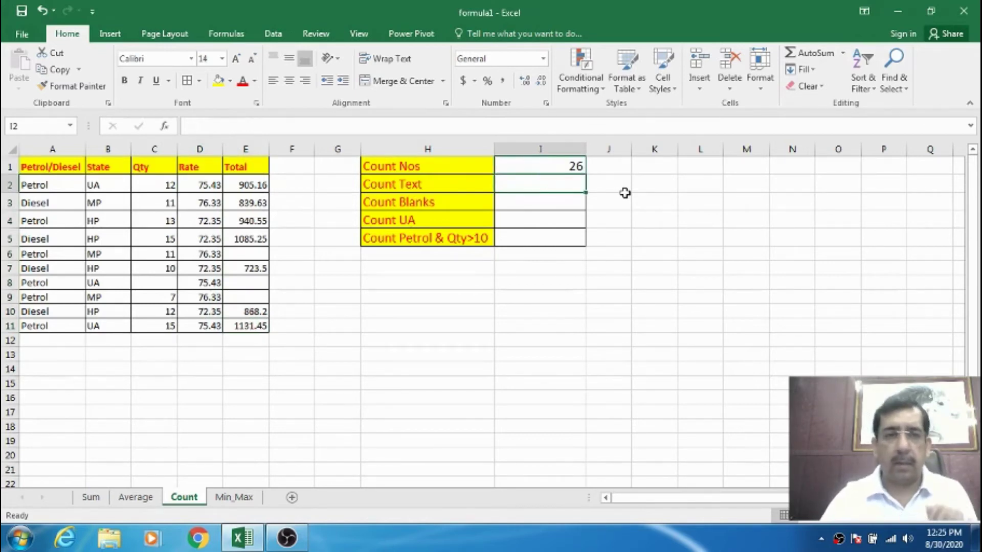
{"action": "type", "text": "="}
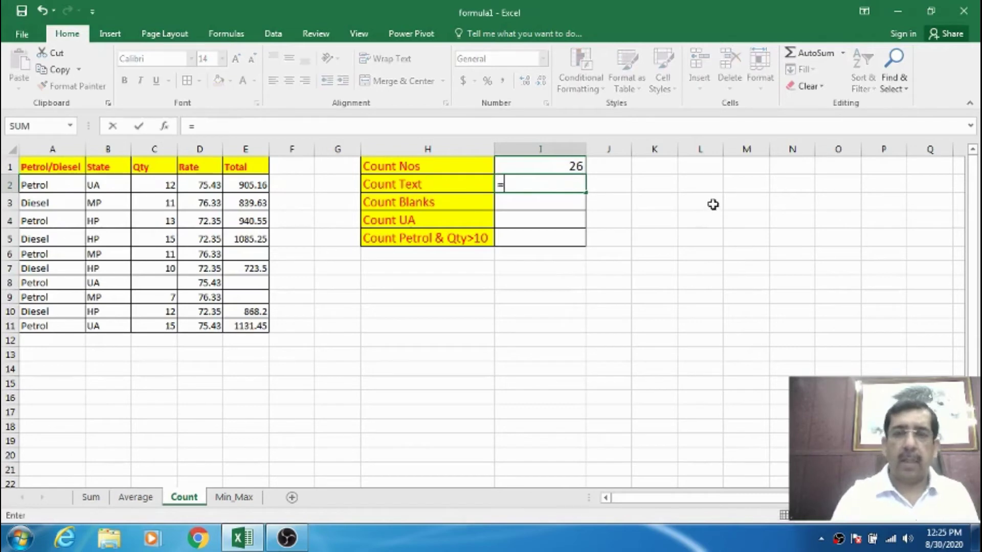
{"action": "type", "text": "count"}
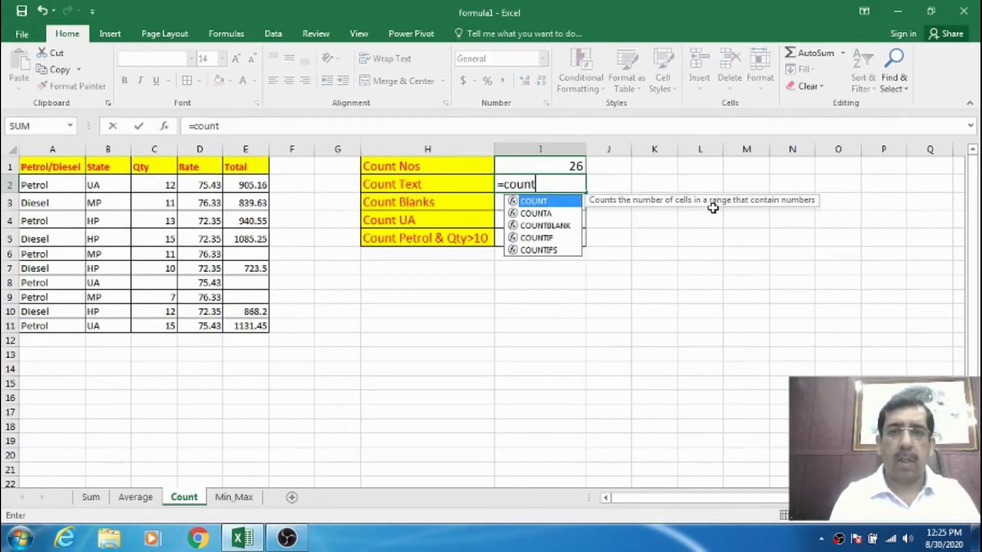
{"action": "type", "text": "A("}
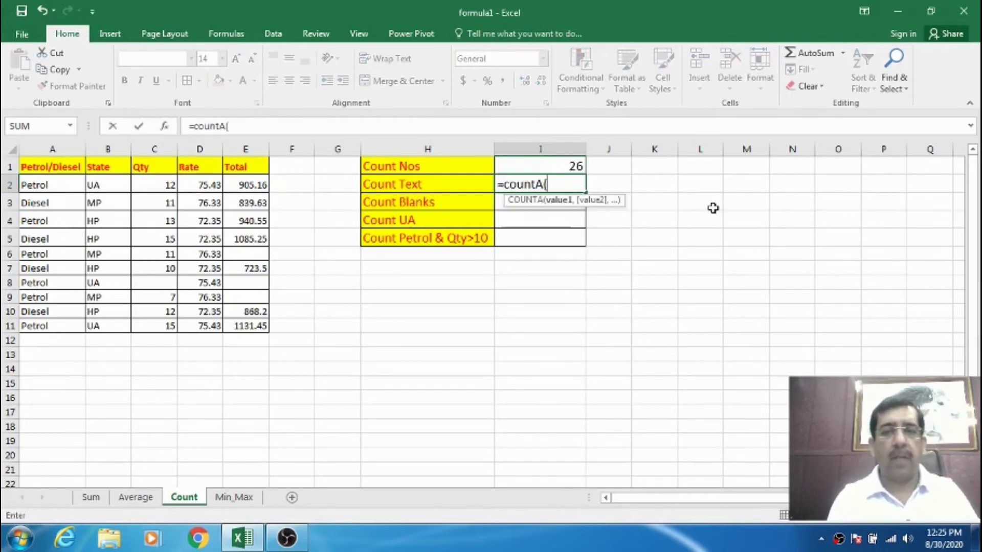
{"action": "type", "text": "a2"}
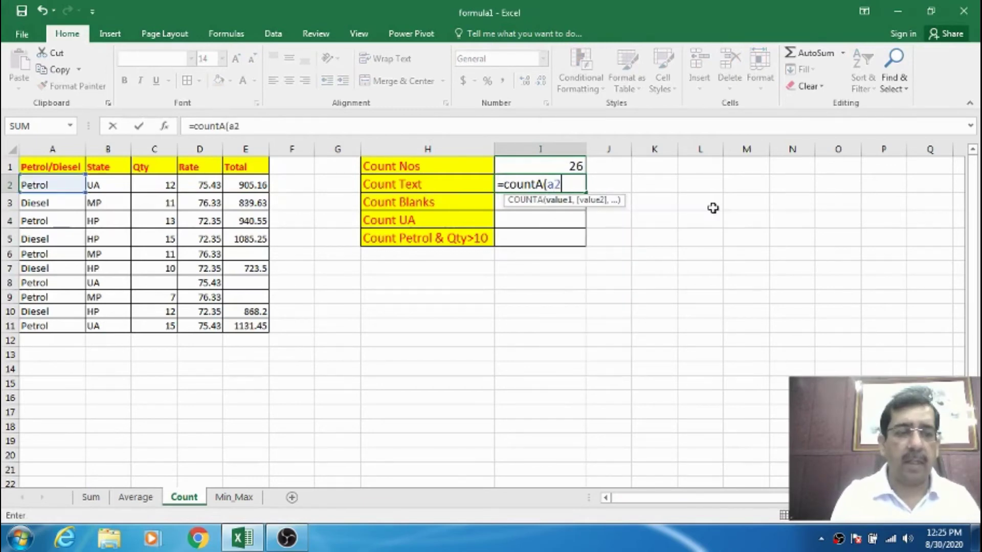
{"action": "type", "text": ":e"}
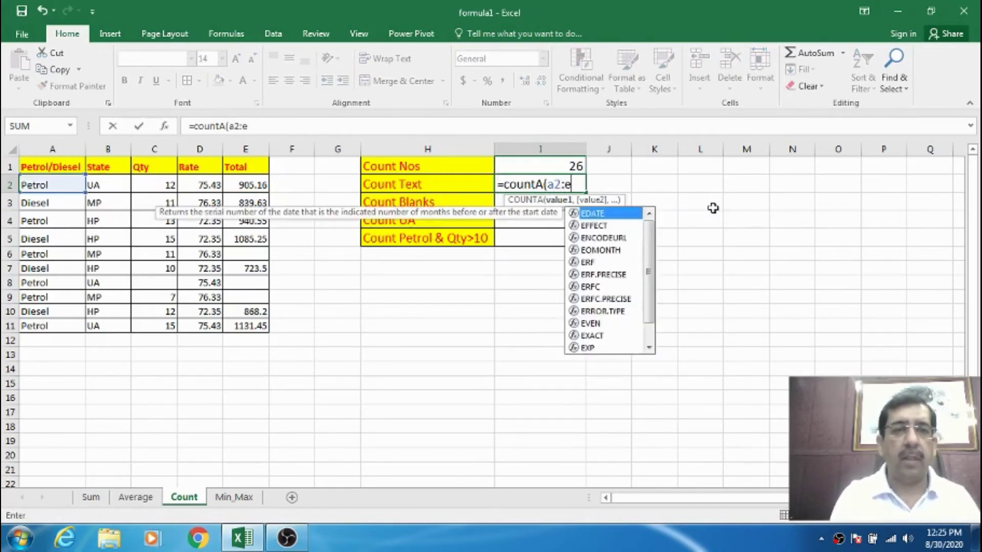
{"action": "type", "text": "11)"}
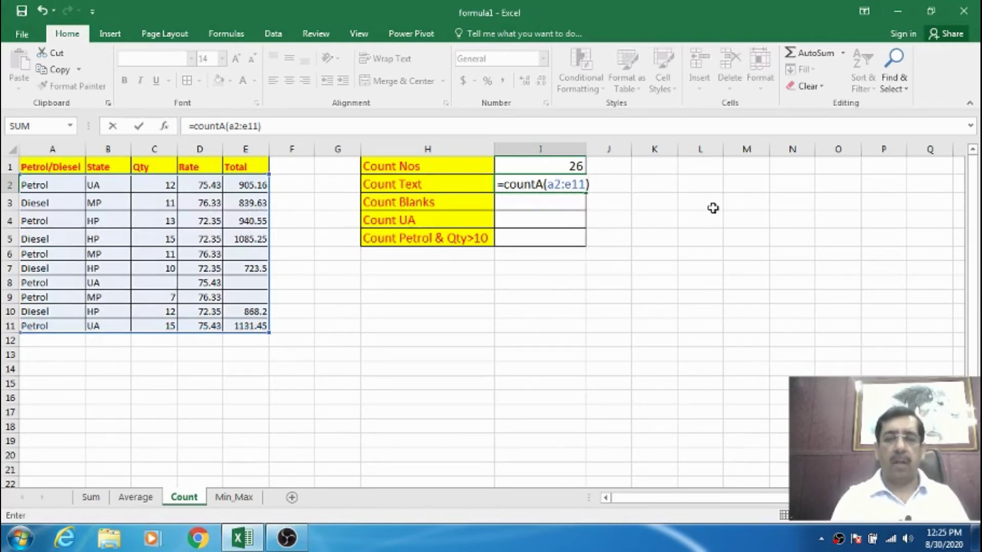
{"action": "key", "text": "Return"}
{"action": "key", "text": "Up"}
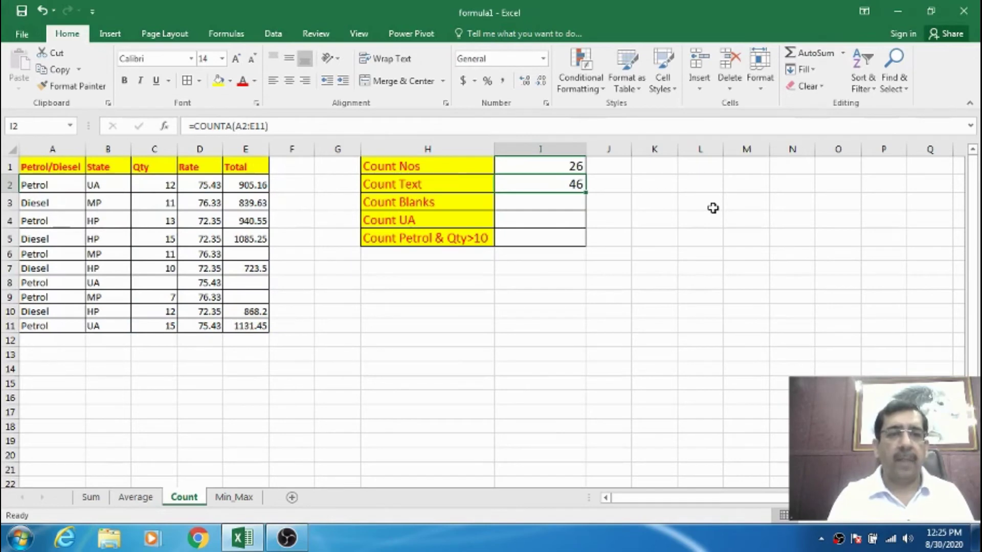
{"action": "key", "text": "Left"}
{"action": "key", "text": "Right"}
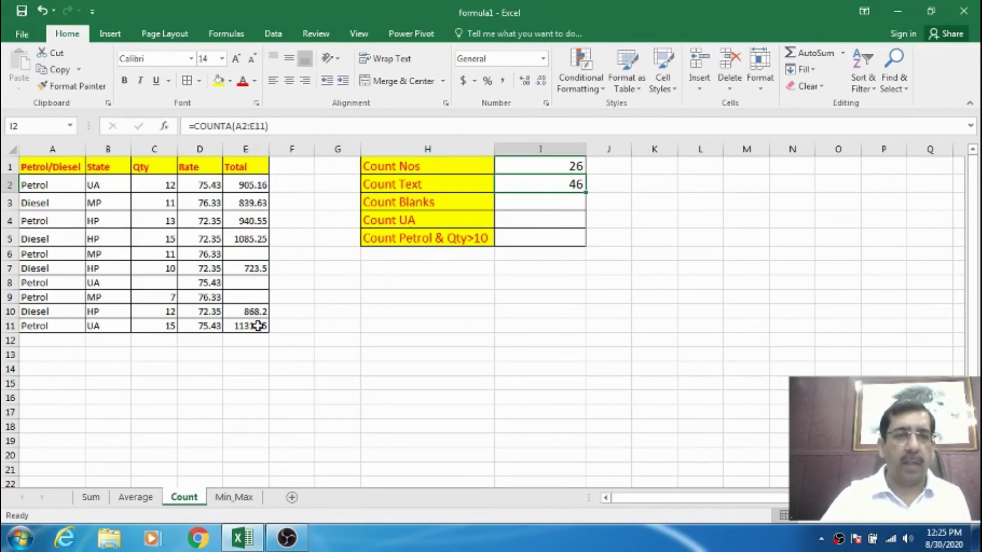
Check the text and number entries in the Petrol/Diesel, State, Qty and Rate columns against the COUNTA formula in cell I2
{"action": "left_click_drag", "start_coordinate": [165, 184], "coordinate": [167, 257]}
{"action": "left_click_drag", "start_coordinate": [48, 185], "coordinate": [95, 328]}
{"action": "left_click", "coordinate": [202, 326]}
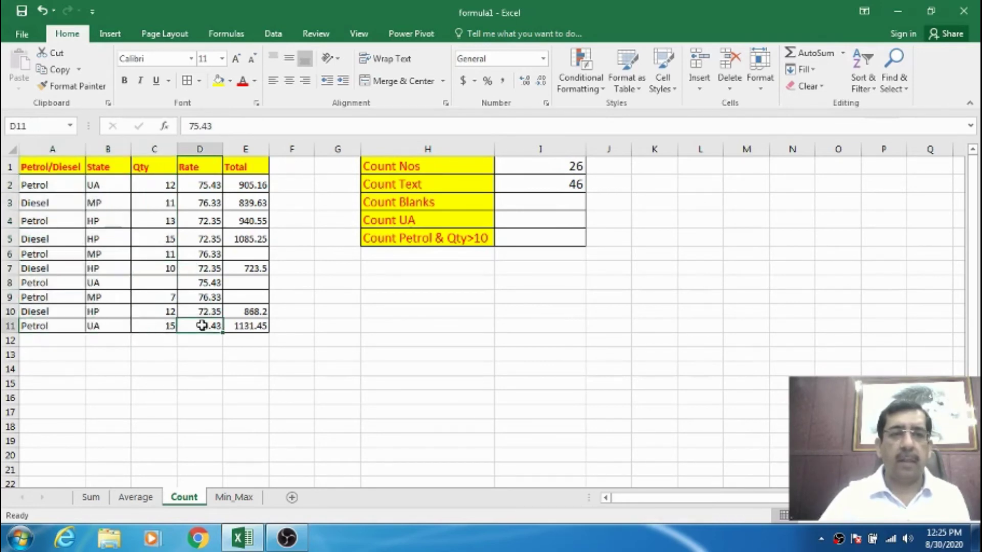
{"action": "left_click_drag", "start_coordinate": [203, 185], "coordinate": [206, 321]}
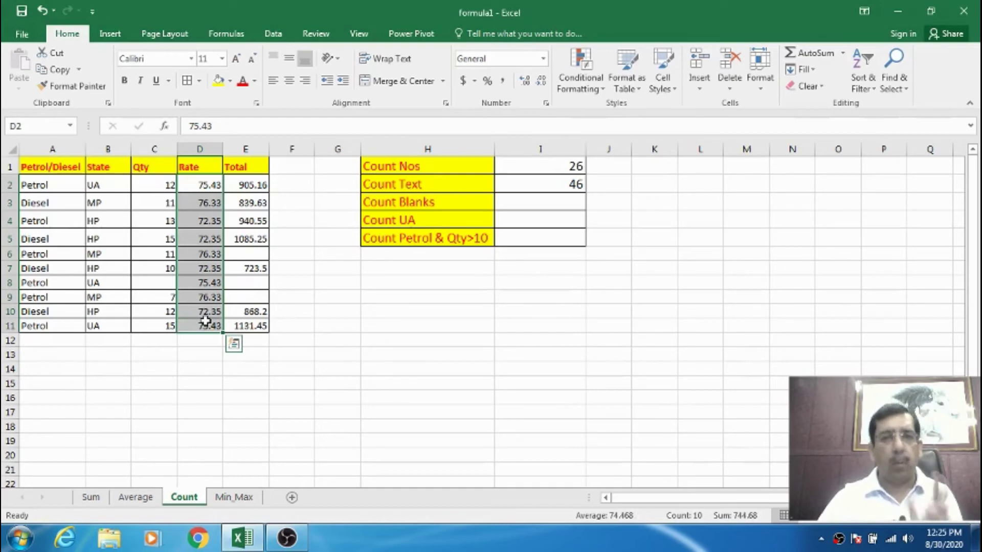
{"action": "left_click", "coordinate": [536, 186]}
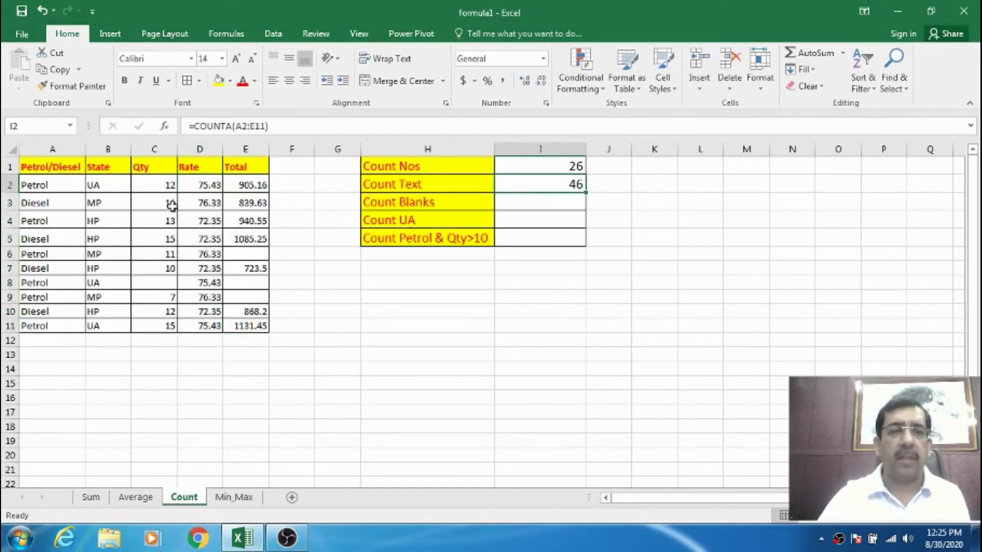
Enter =COUNTBLANK(a2:e11) in cell I3, beside the Count Blanks label
{"action": "left_click", "coordinate": [528, 201]}
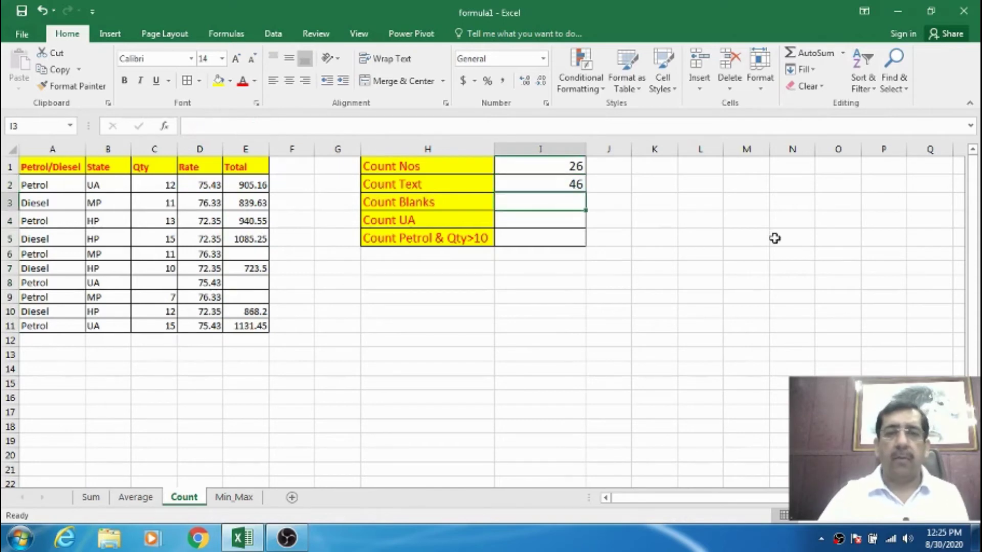
{"action": "type", "text": "="}
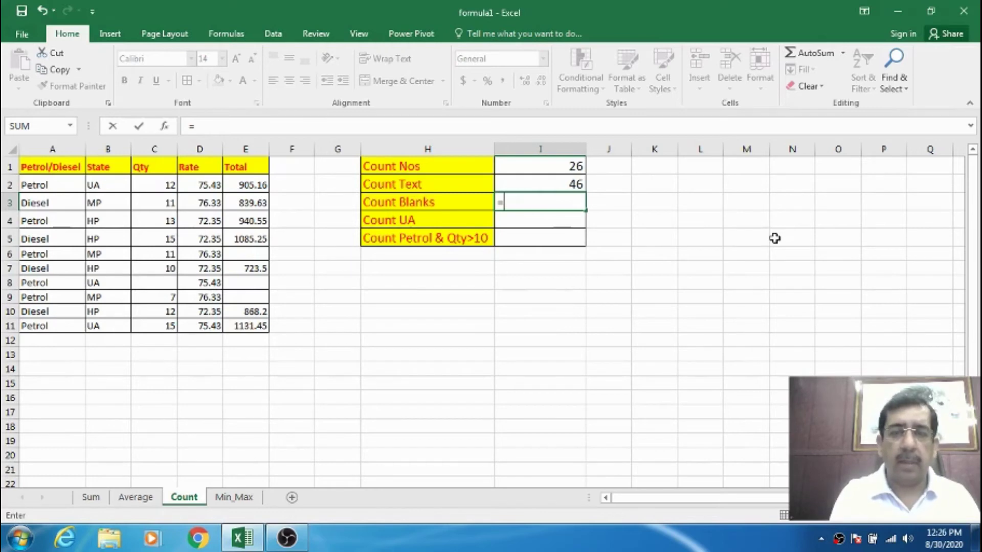
{"action": "type", "text": "countb"}
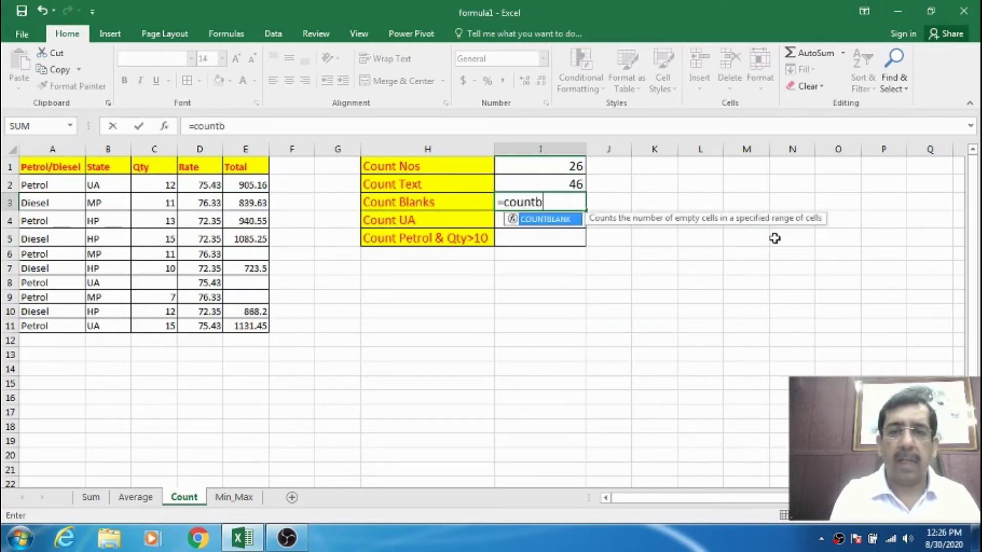
{"action": "key", "text": "Tab"}
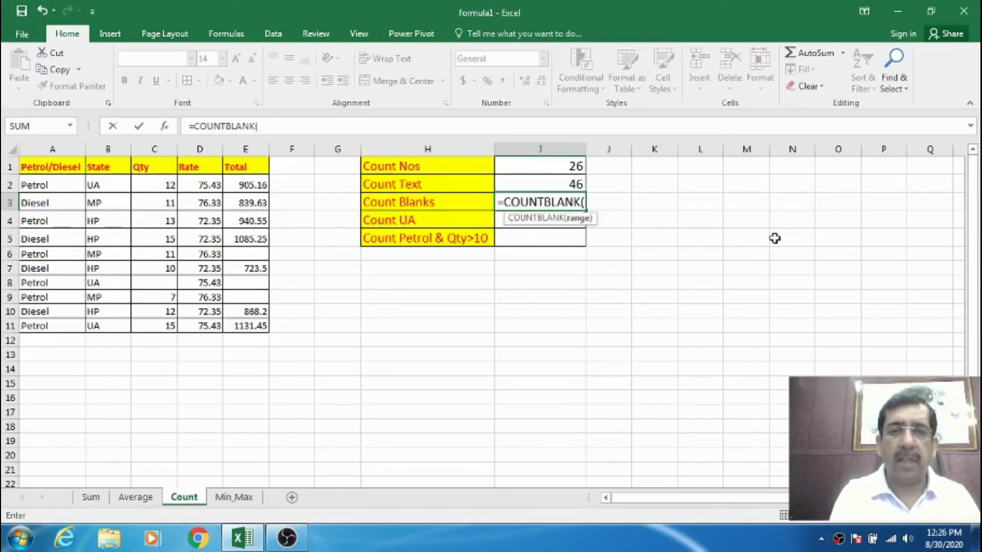
{"action": "type", "text": "a2"}
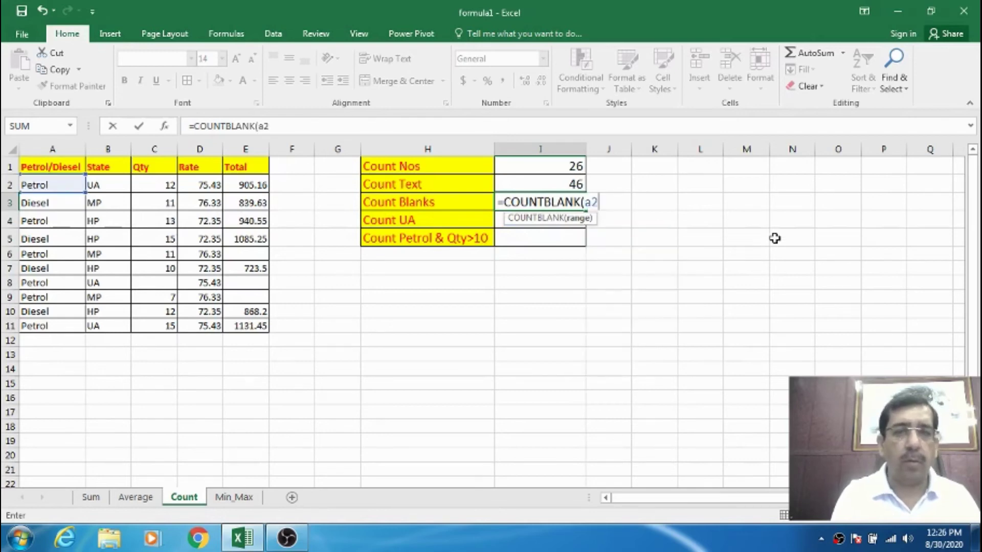
{"action": "type", "text": ":e"}
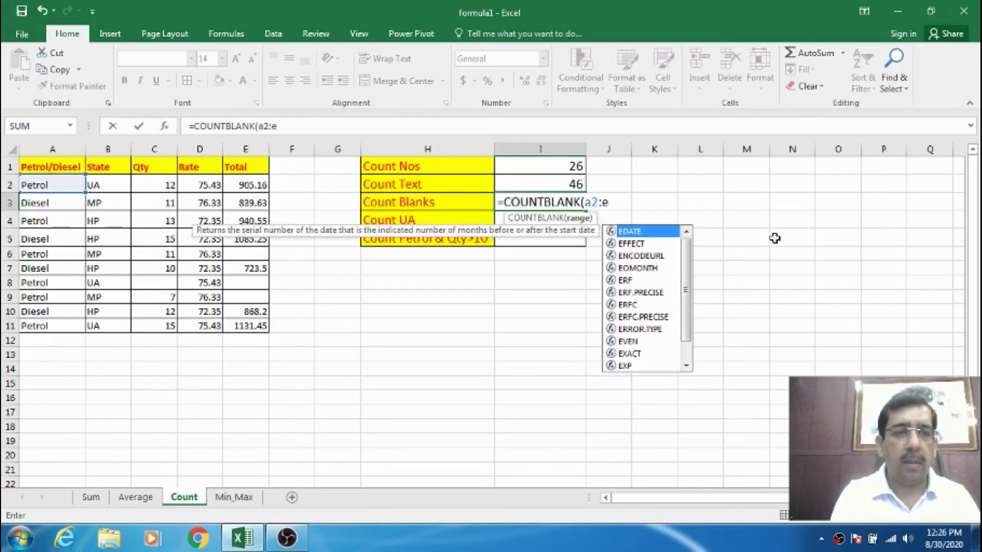
{"action": "type", "text": "11)"}
{"action": "key", "text": "Return"}
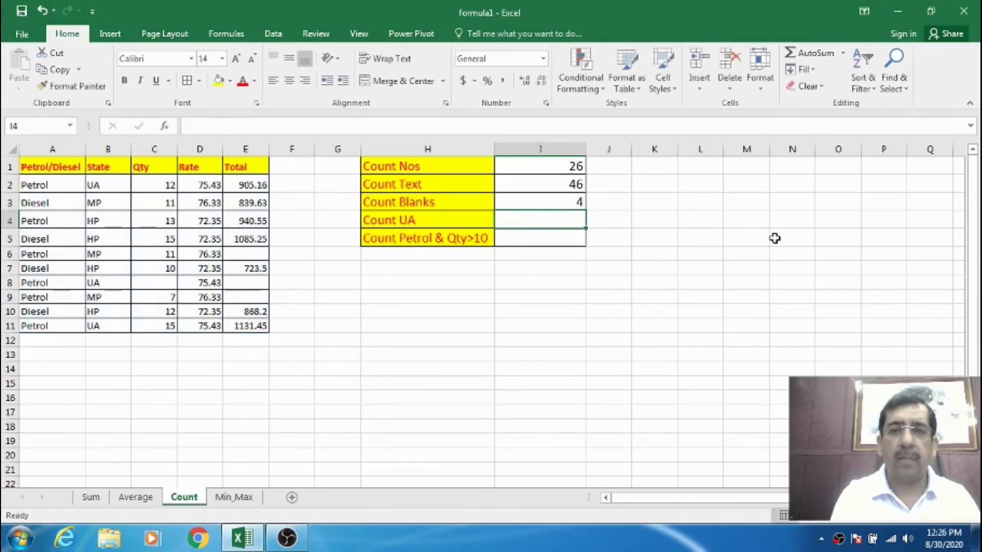
Check the empty cells in the Qty and Total columns against the COUNTBLANK formula in cell I3
{"action": "key", "text": "Up"}
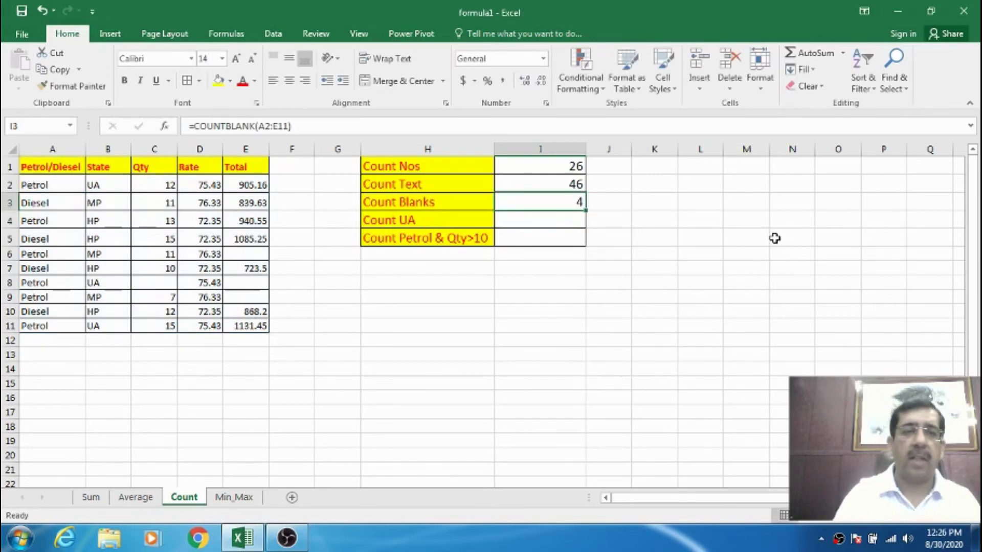
{"action": "left_click", "coordinate": [258, 256]}
{"action": "left_click", "coordinate": [153, 282]}
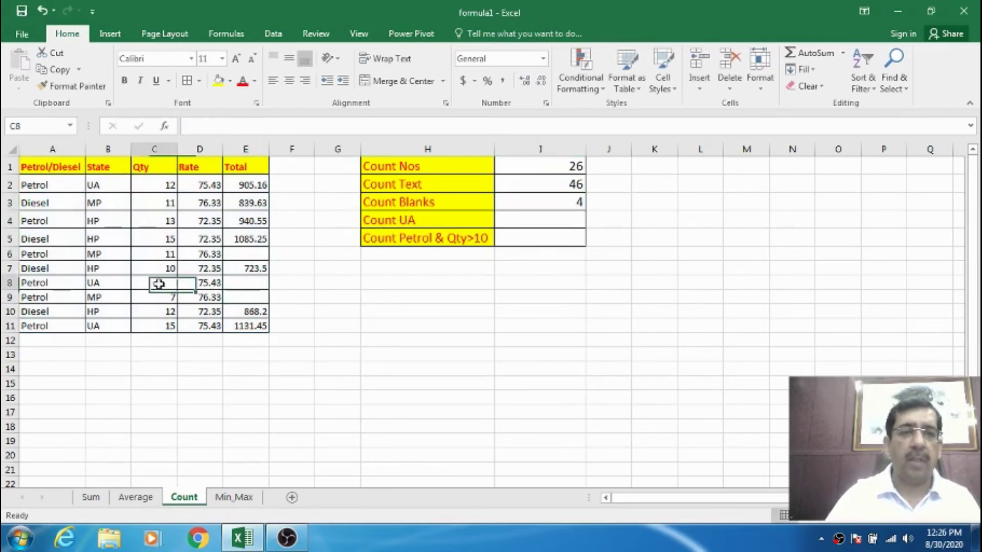
Enter =countif(b2:b11,"UA") in cell I4, beside the Count UA label
{"action": "left_click", "coordinate": [531, 216]}
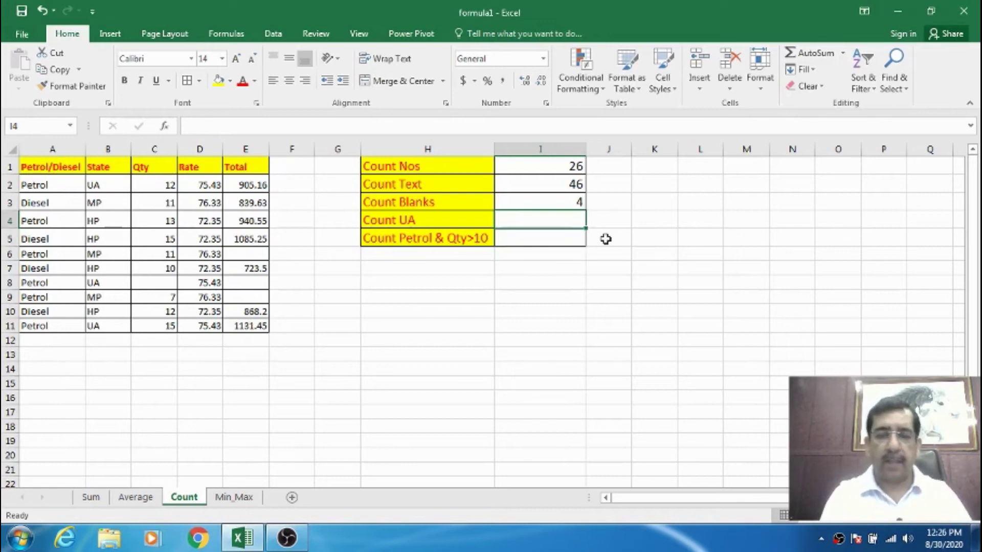
{"action": "type", "text": "=c"}
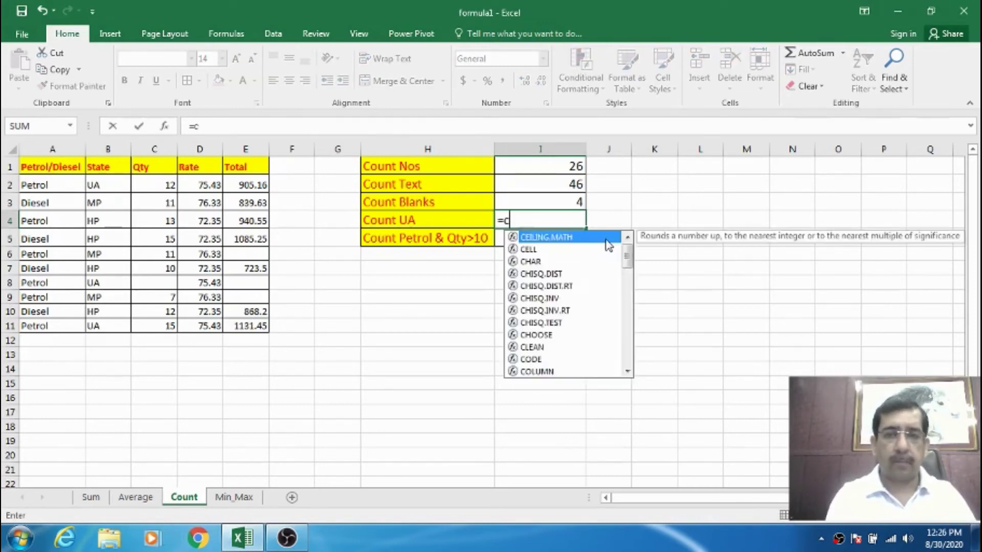
{"action": "type", "text": "ounti"}
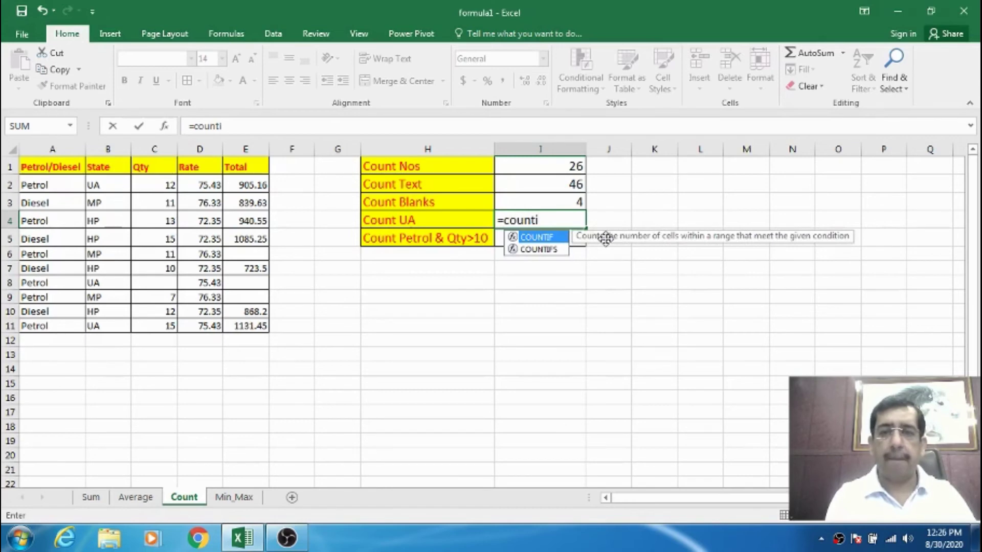
{"action": "key", "text": "BackSpace"}
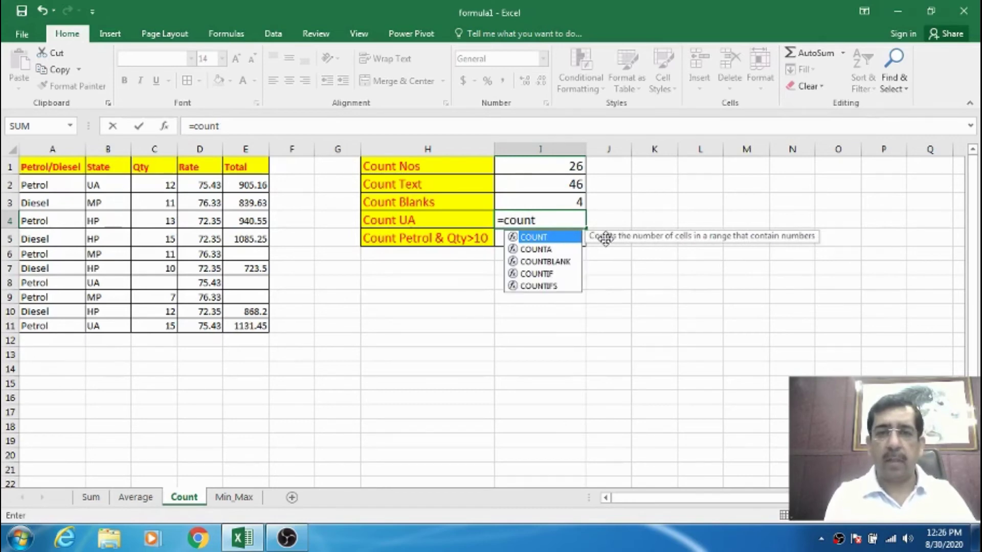
{"action": "type", "text": "if("}
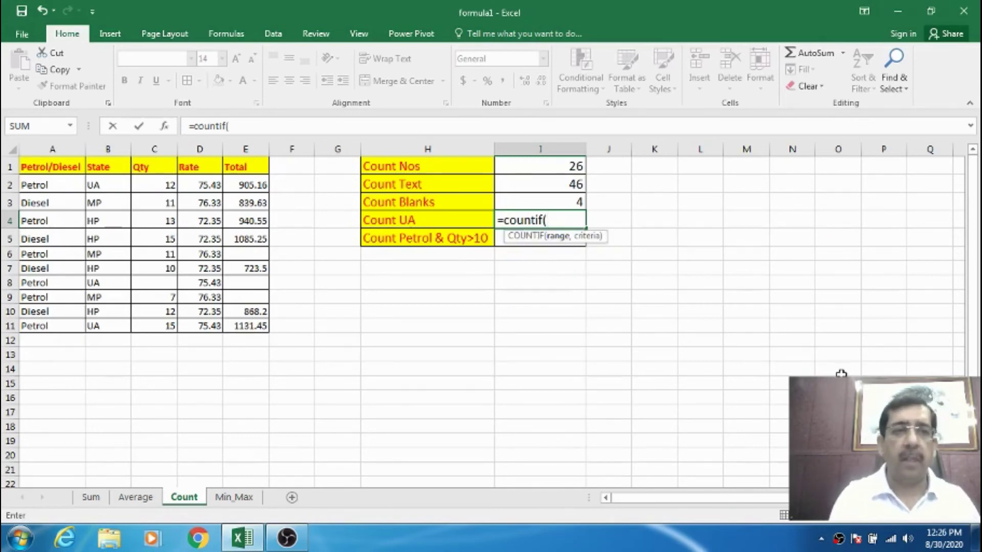
{"action": "type", "text": "b2"}
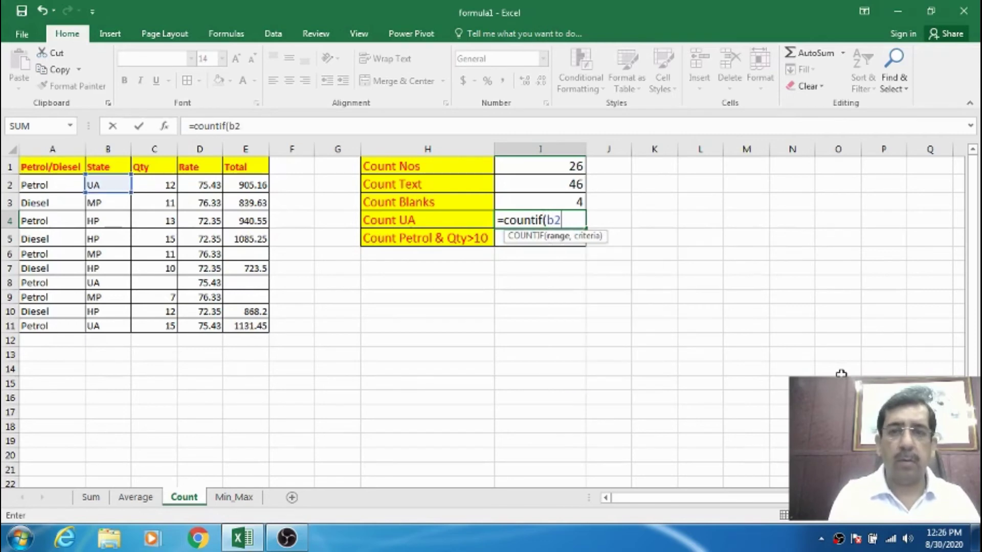
{"action": "type", "text": ":b"}
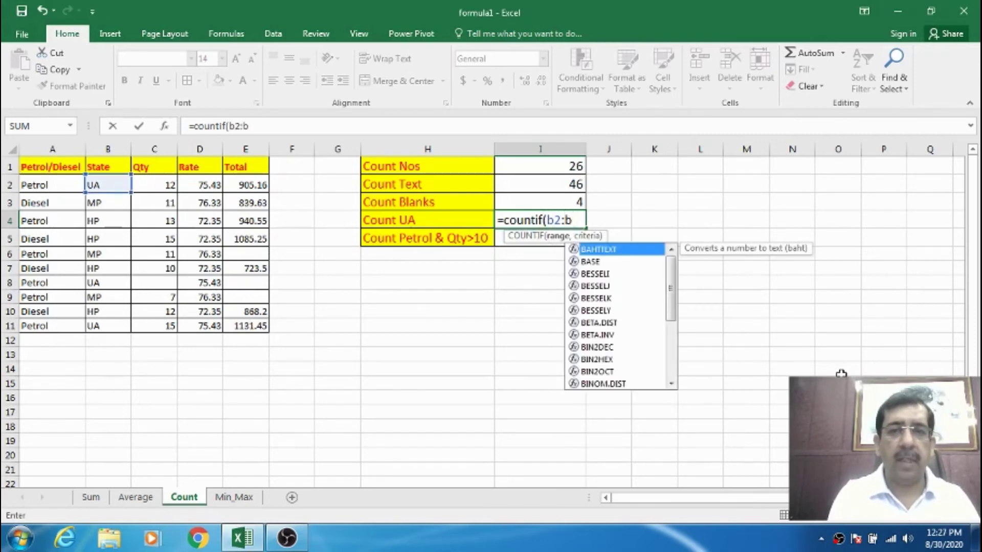
{"action": "type", "text": "11,"}
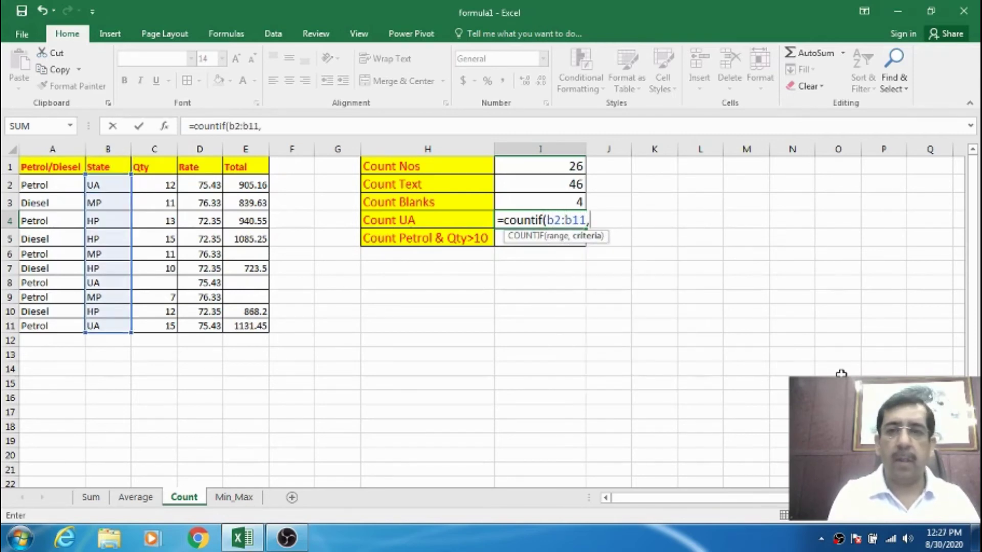
{"action": "type", "text": "\"UA\")"}
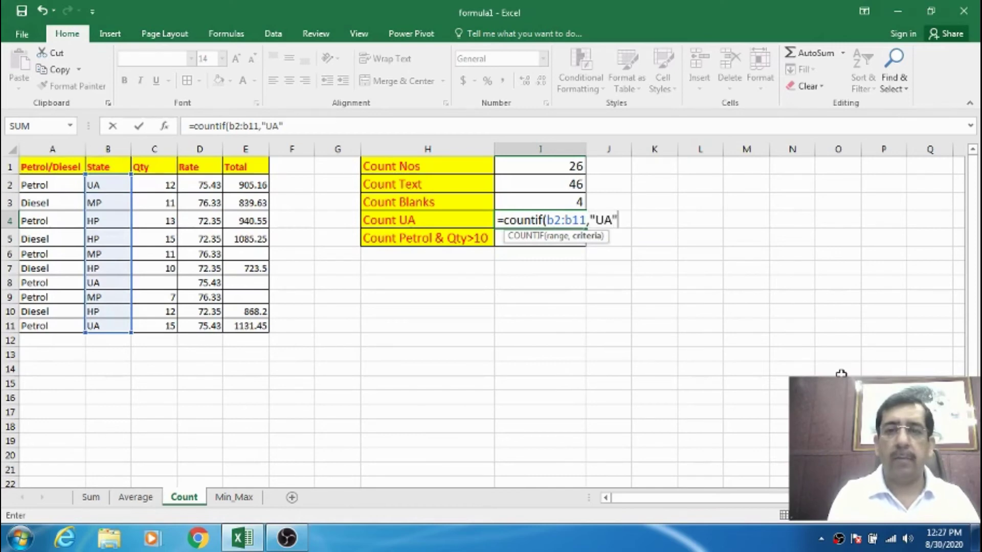
{"action": "key", "text": "Return"}
Check the UA entries in the State column against the COUNTIF formula in cell I4
{"action": "key", "text": "Up"}
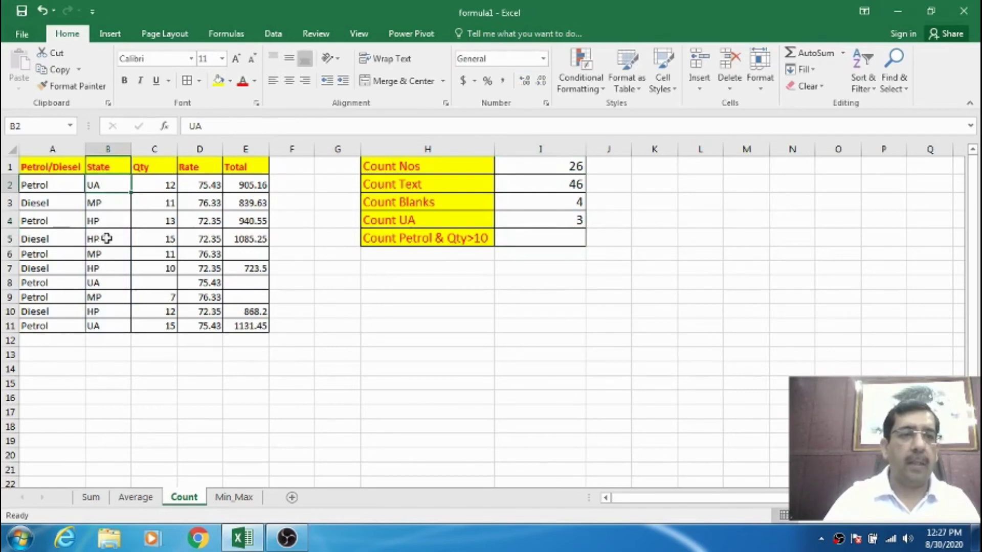
{"action": "left_click", "coordinate": [97, 281]}
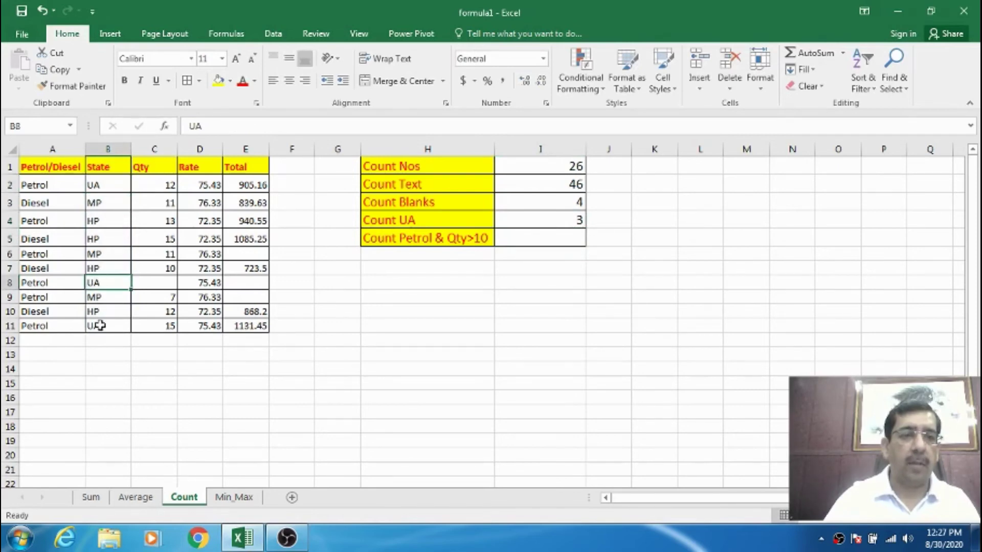
{"action": "left_click", "coordinate": [99, 322]}
Start a COUNTIFS formula in cell I5, beside Count Petrol & Qty>10, with range a2:a11 and criterion "Petrol"
{"action": "left_click", "coordinate": [527, 238]}
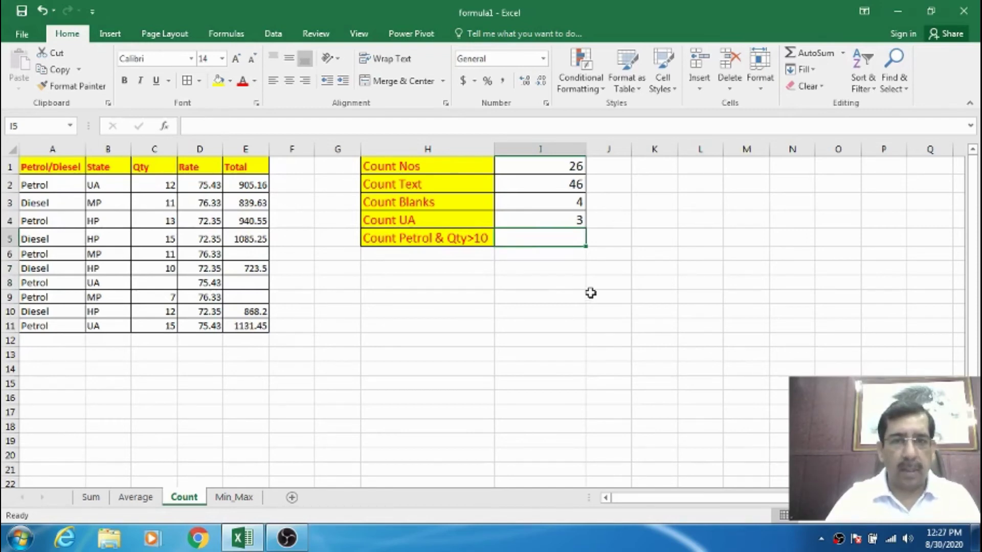
{"action": "type", "text": "=c"}
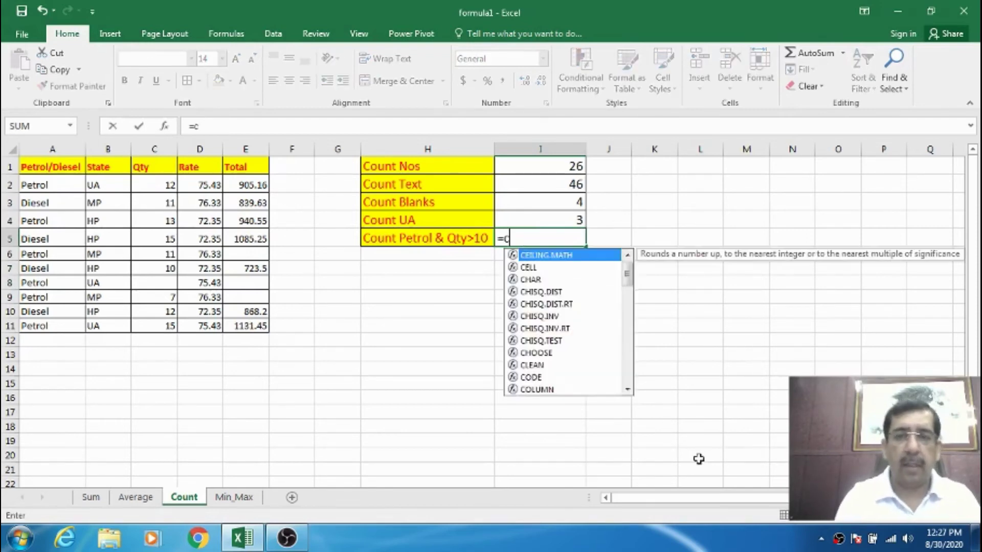
{"action": "type", "text": "ountifs("}
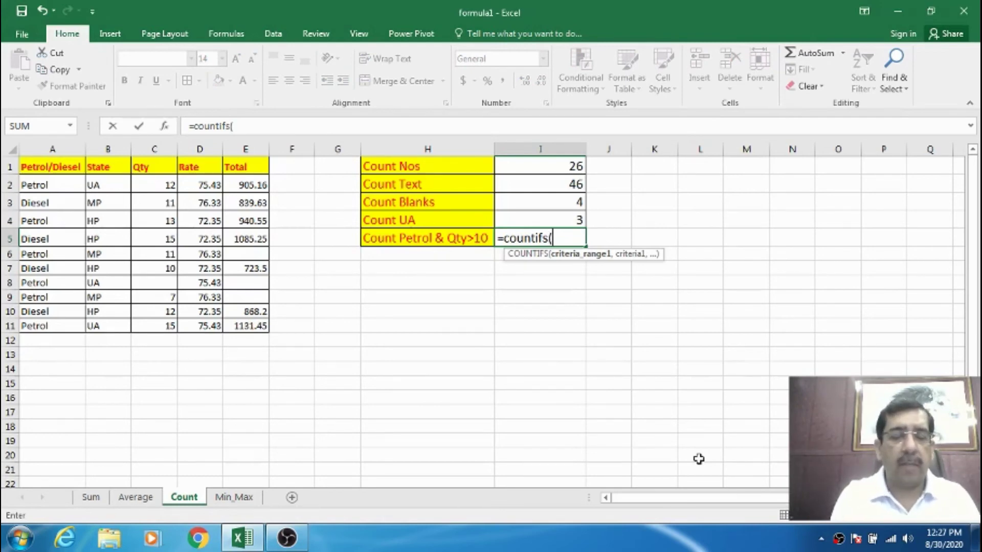
{"action": "type", "text": "a2"}
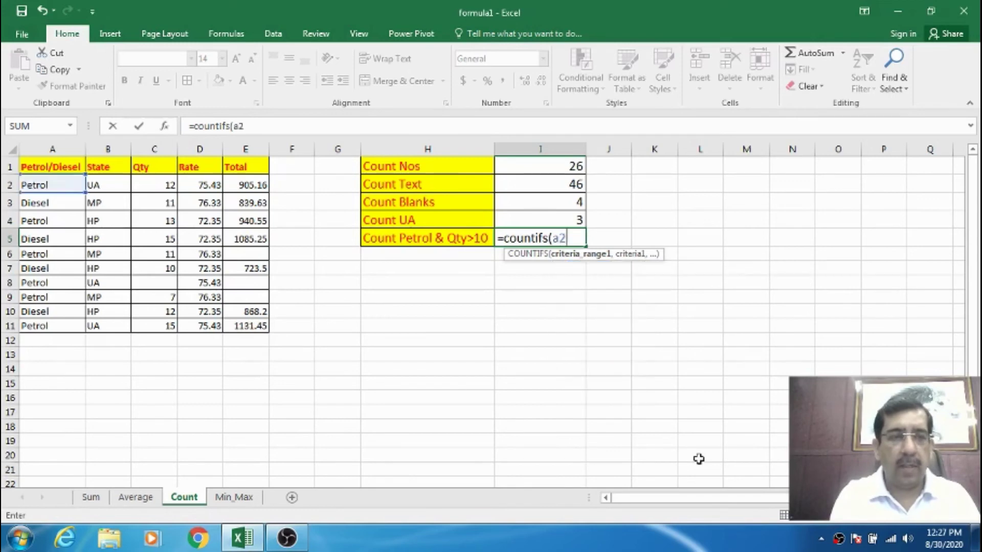
{"action": "type", "text": ":a1"}
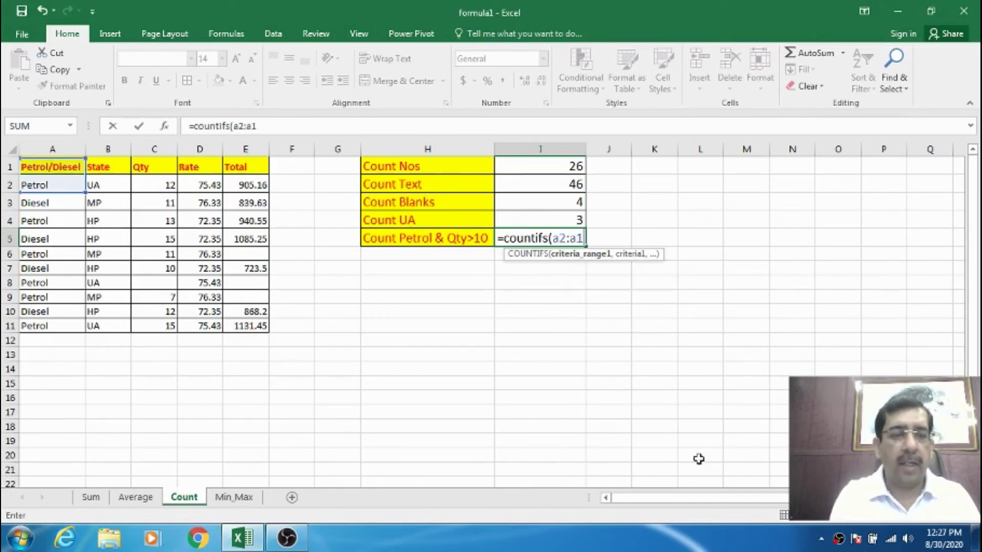
{"action": "type", "text": "1,\"Pe"}
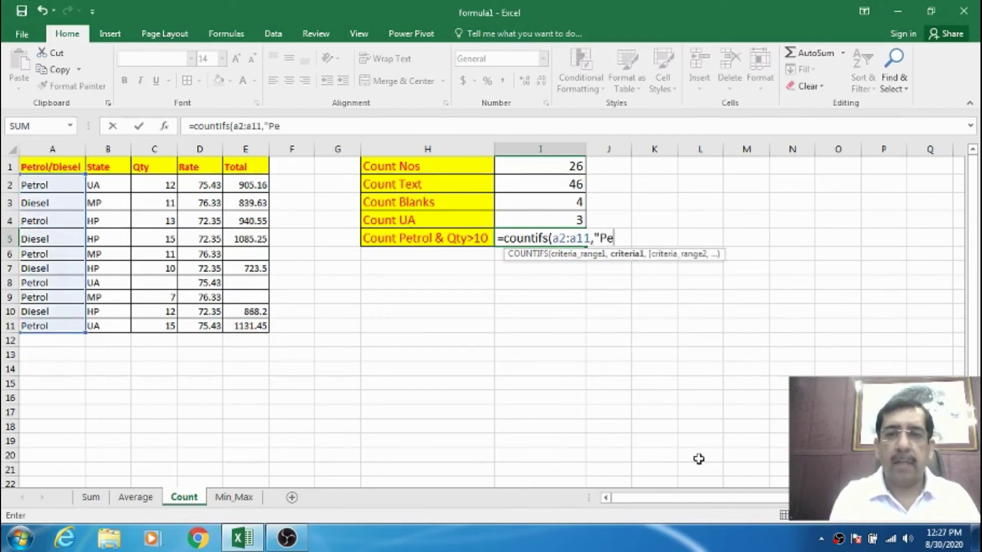
{"action": "type", "text": "trol\","}
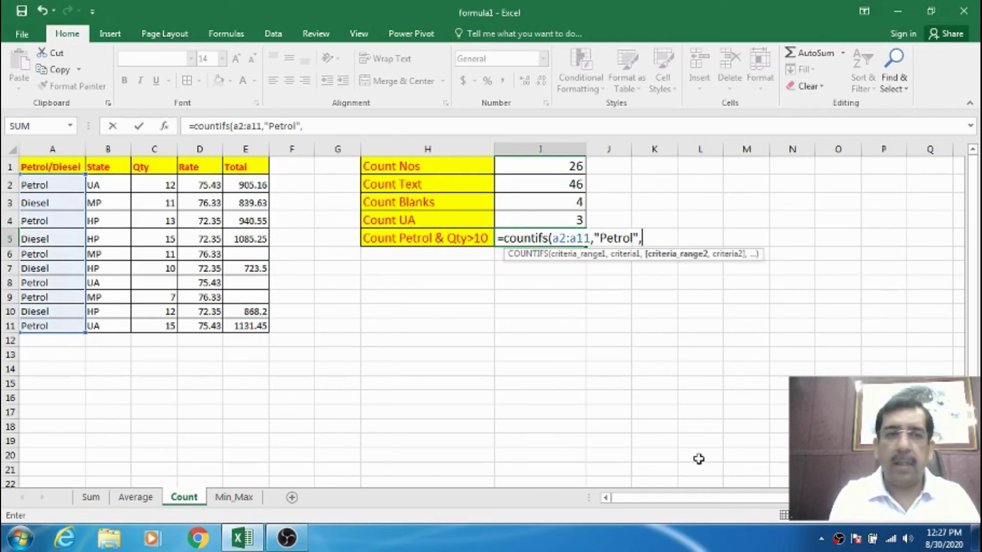
Complete the COUNTIFS formula in cell I5 with second range c2:c11 and criterion ">10"
{"action": "type", "text": "b2"}
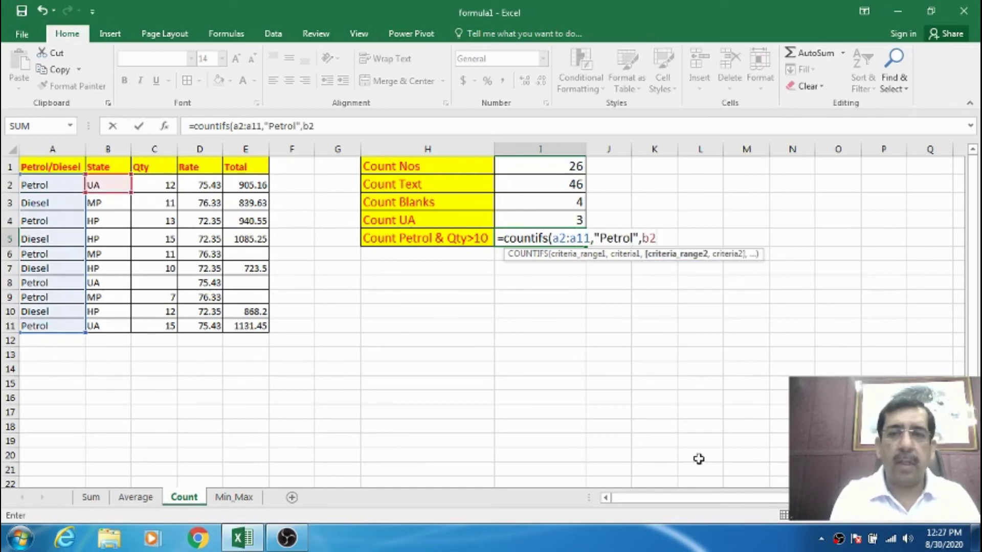
{"action": "key", "text": "BackSpace"}
{"action": "key", "text": "BackSpace"}
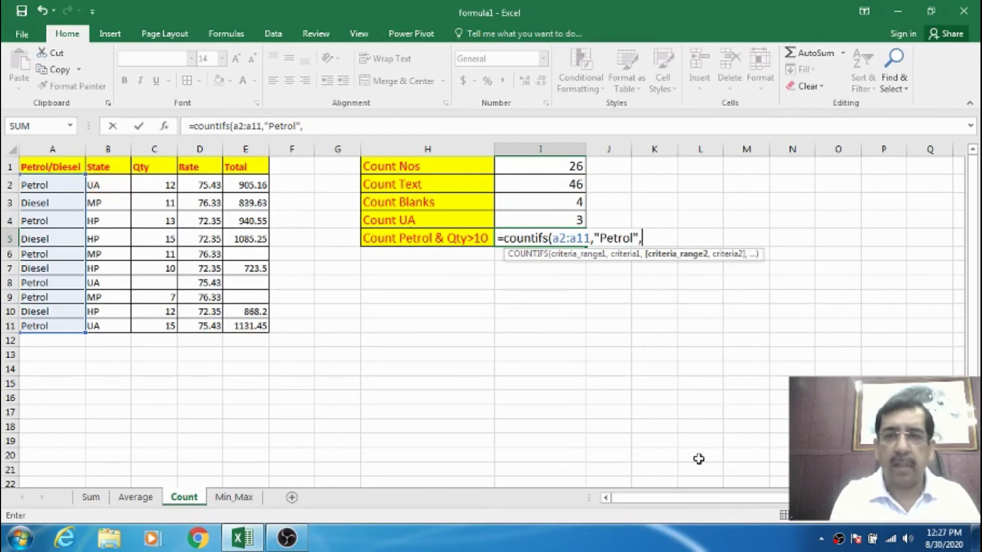
{"action": "type", "text": "c2:c"}
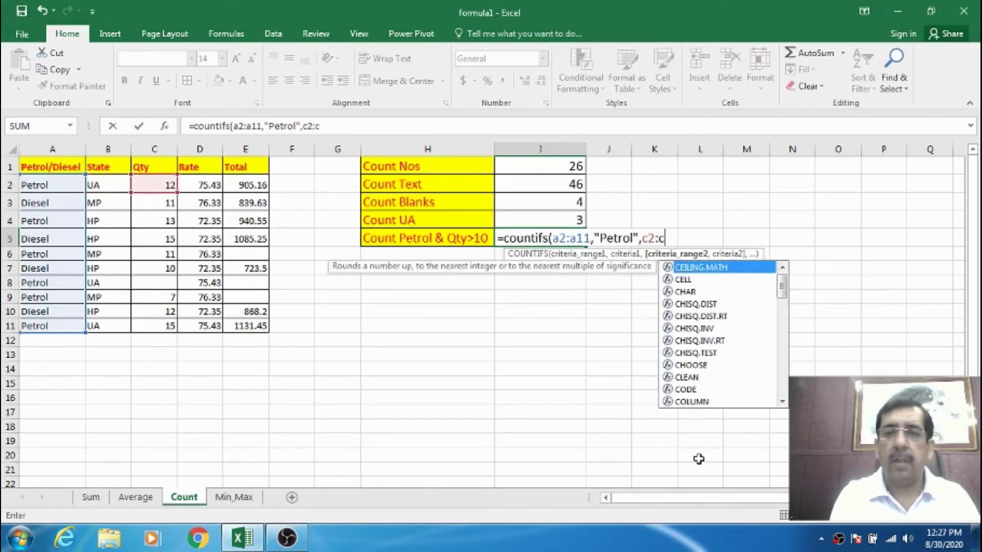
{"action": "type", "text": "11,\""}
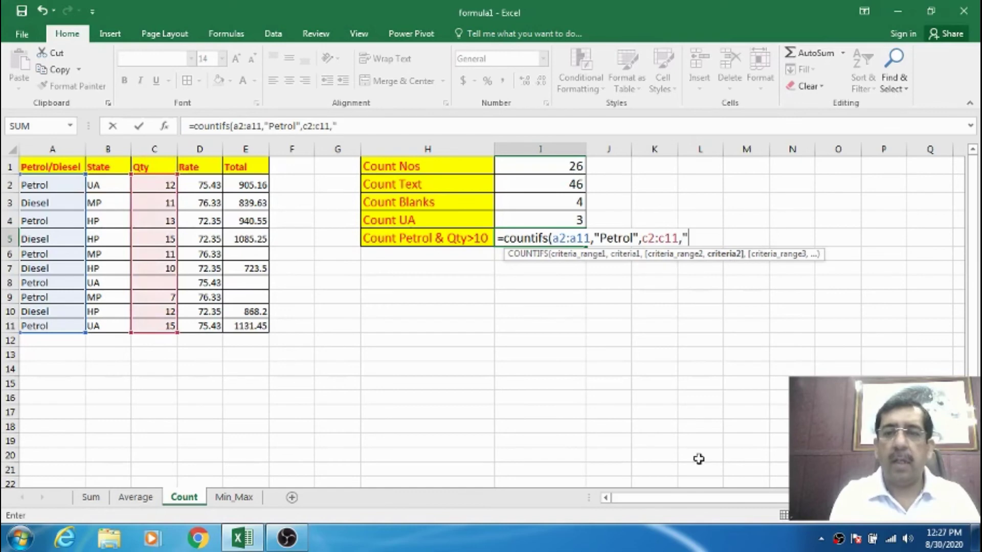
{"action": "type", "text": "<"}
{"action": "key", "text": "BackSpace"}
{"action": "type", "text": ">"}
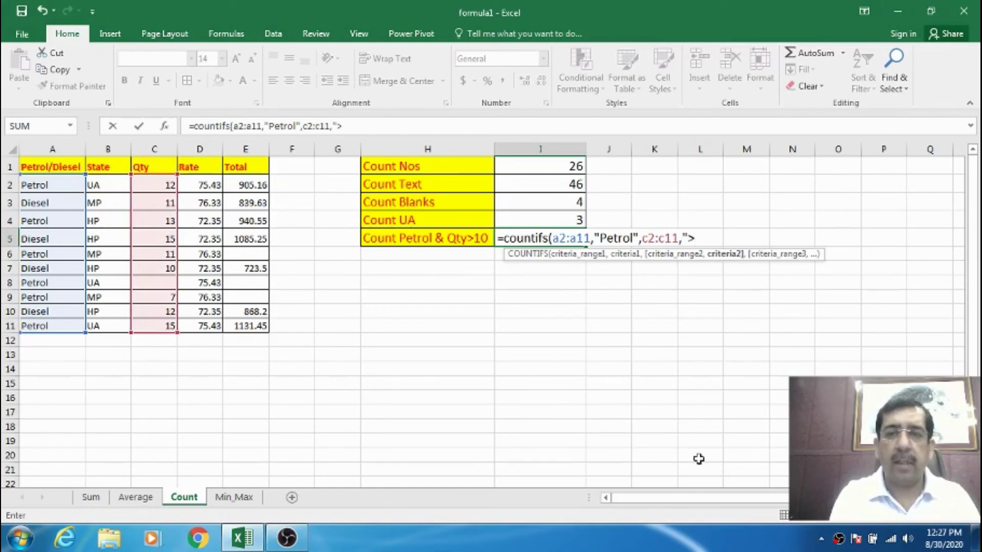
{"action": "type", "text": "10\")"}
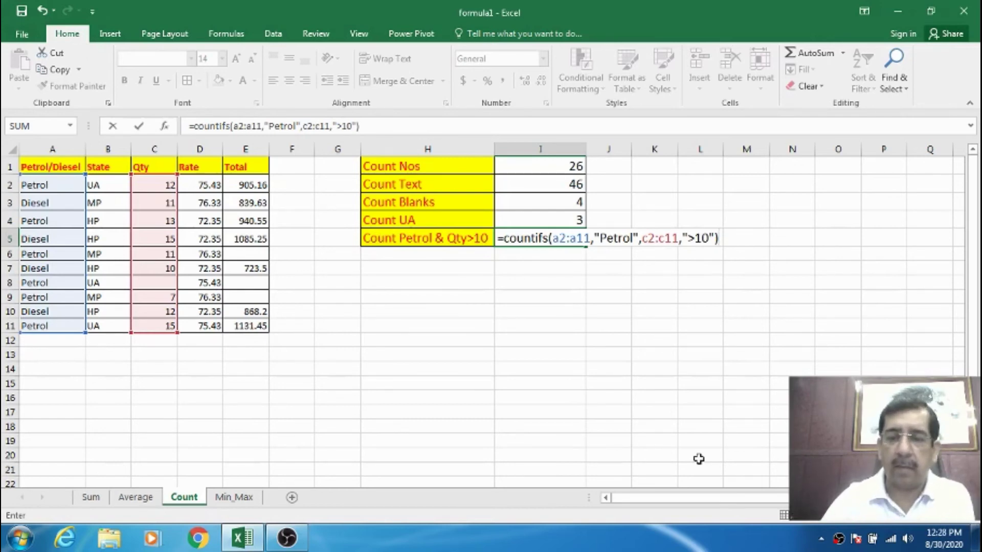
{"action": "key", "text": "Return"}
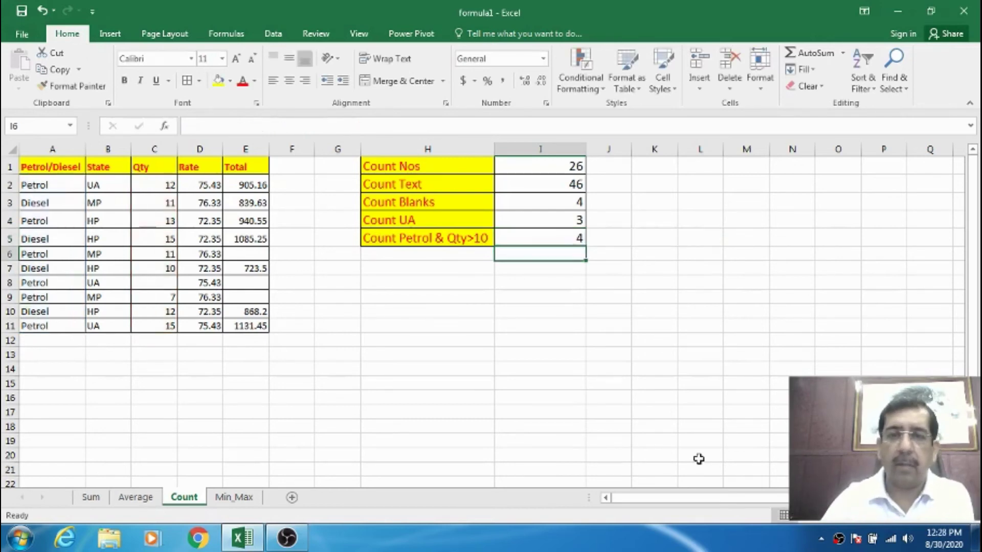
Check the Petrol rows with Qty above 10 against the COUNTIFS formula in cell I5
{"action": "left_click", "coordinate": [544, 235]}
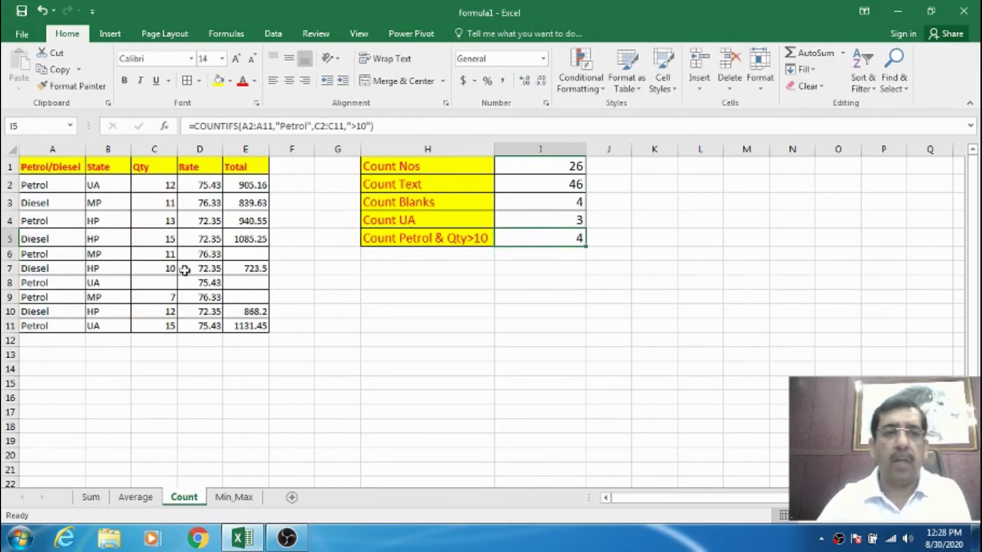
{"action": "left_click", "coordinate": [155, 185]}
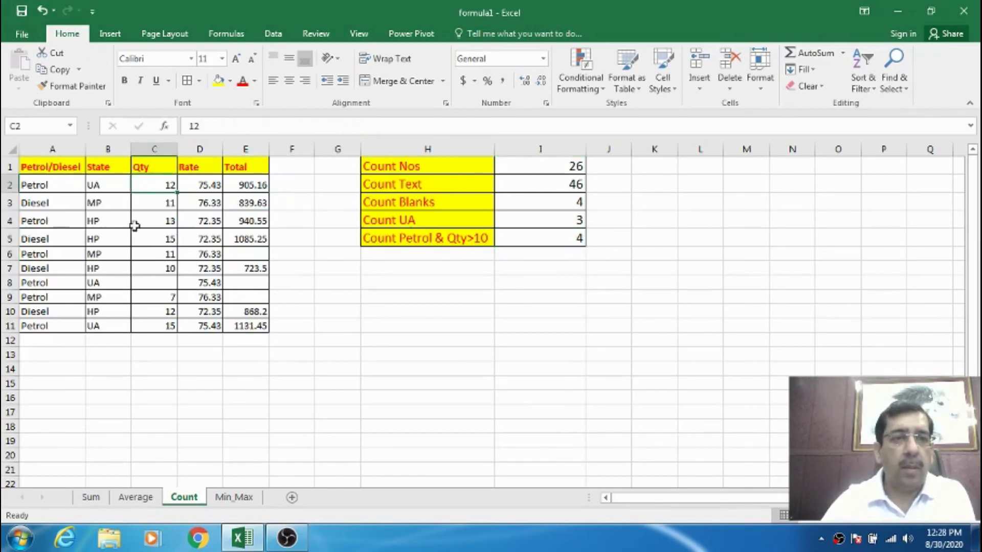
{"action": "left_click", "coordinate": [155, 220]}
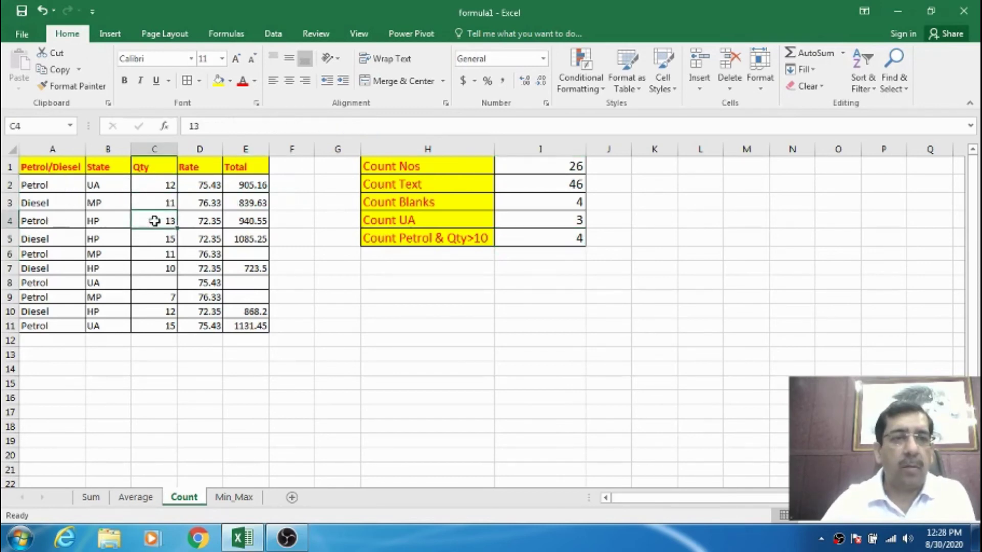
{"action": "left_click", "coordinate": [150, 250]}
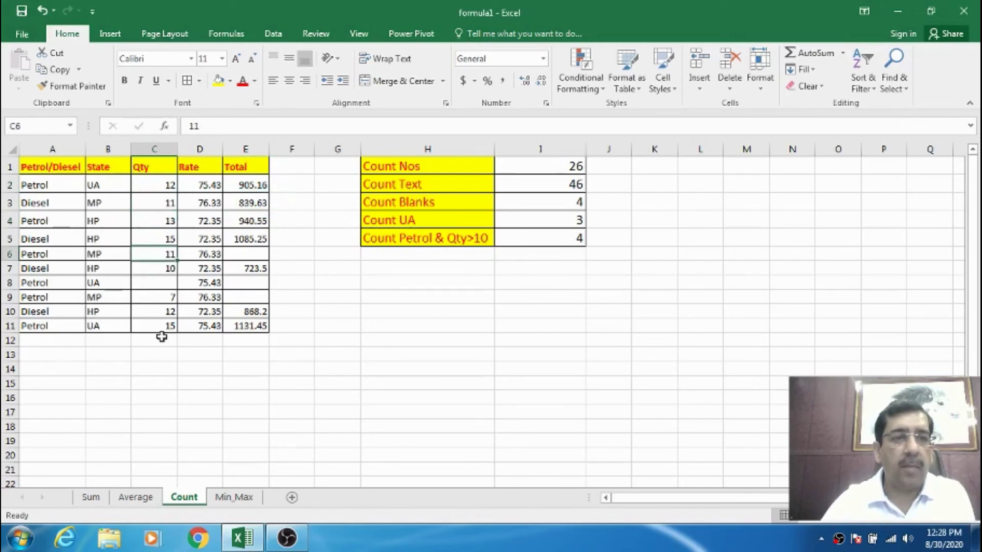
{"action": "left_click", "coordinate": [558, 239]}
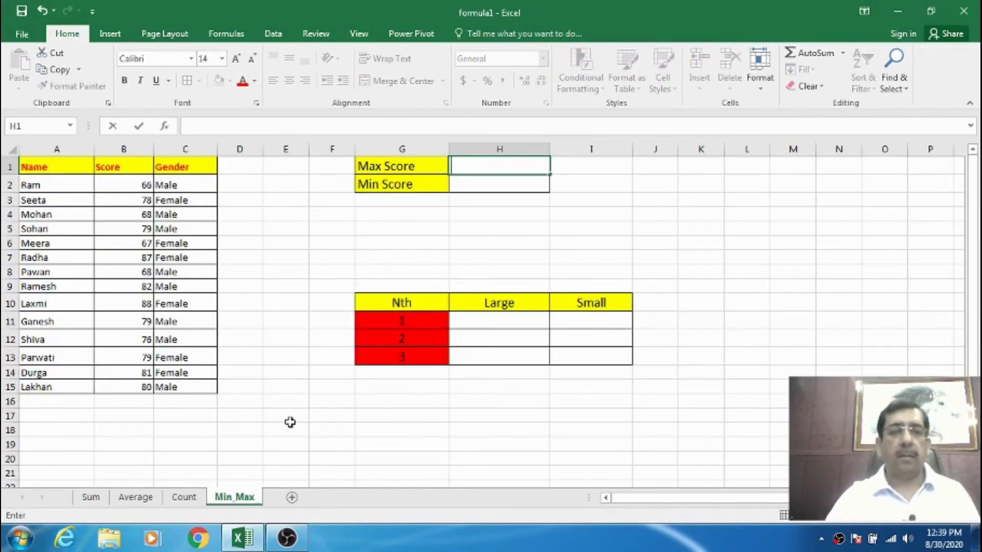
Enter =Max(b2:b15) in cell H1 of the Min_Max sheet, beside Max Score, and review the formula
{"action": "left_click", "coordinate": [456, 205]}
{"action": "left_click", "coordinate": [457, 166]}
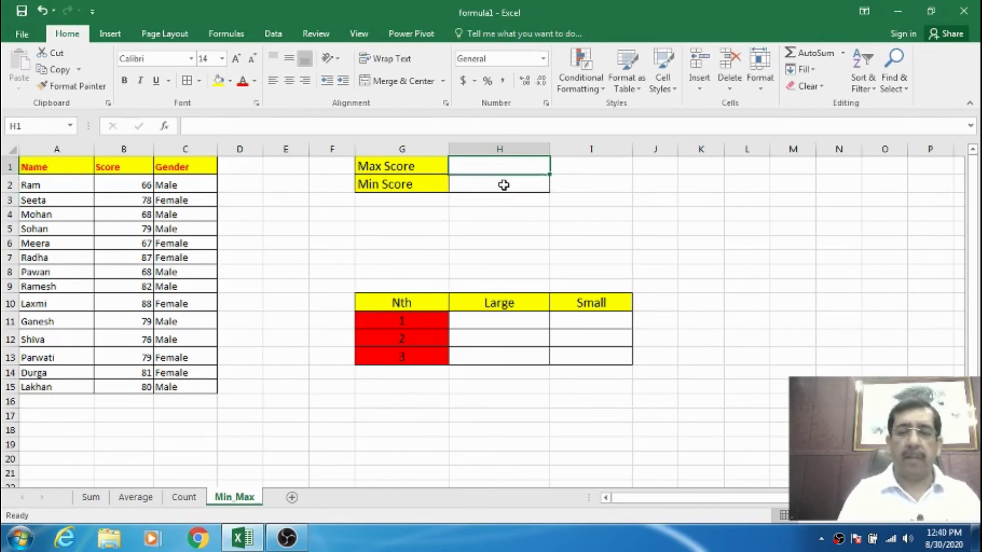
{"action": "type", "text": "=Ma"}
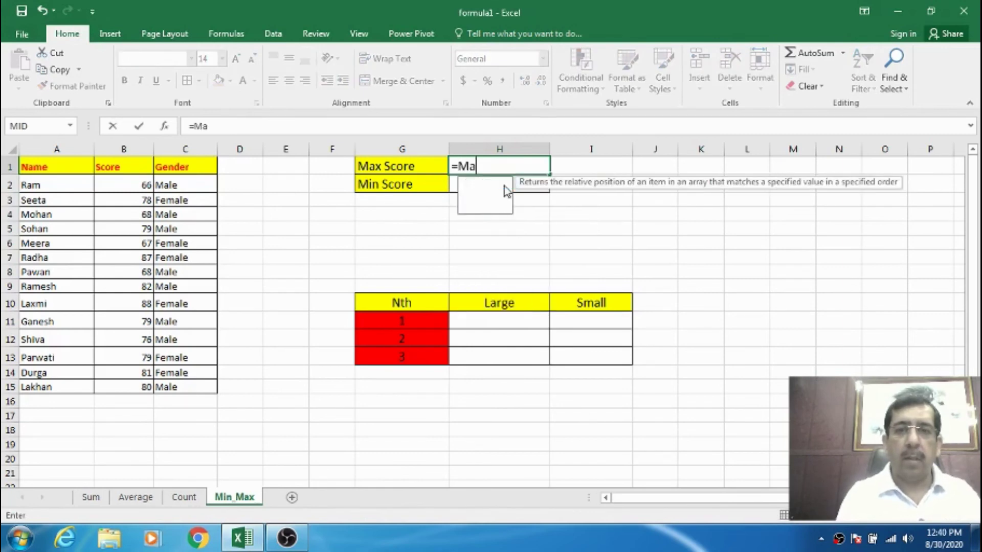
{"action": "type", "text": "x(b2:"}
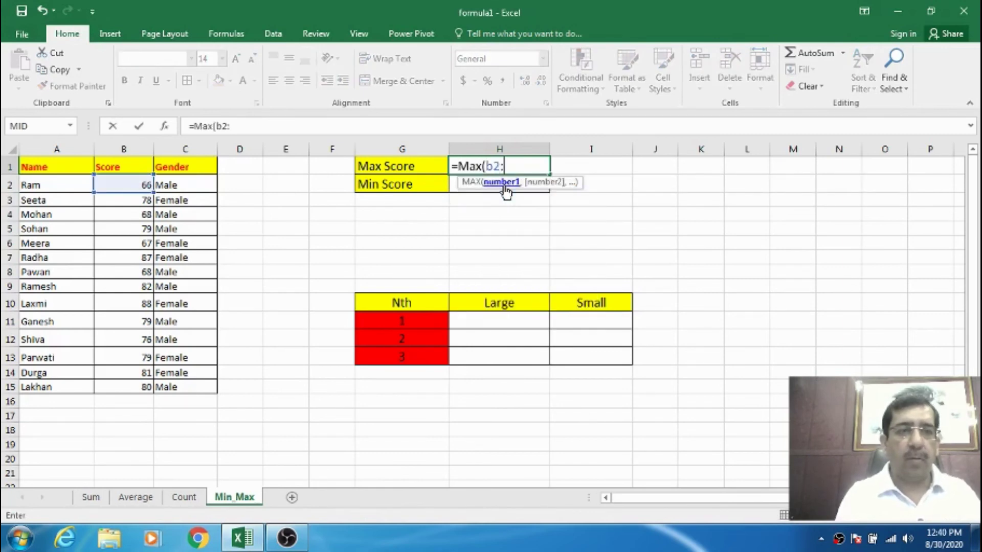
{"action": "type", "text": "b15)"}
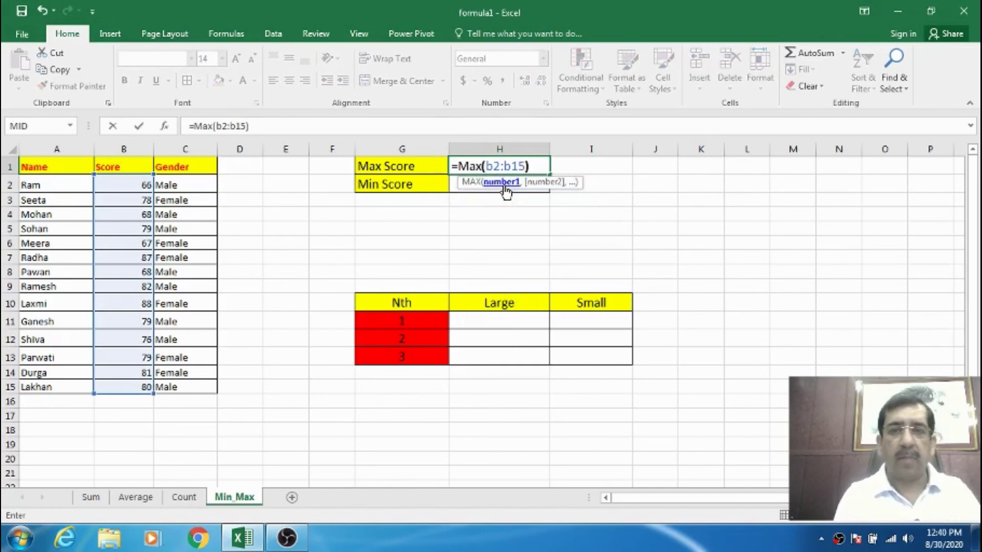
{"action": "key", "text": "Return"}
{"action": "key", "text": "Return"}
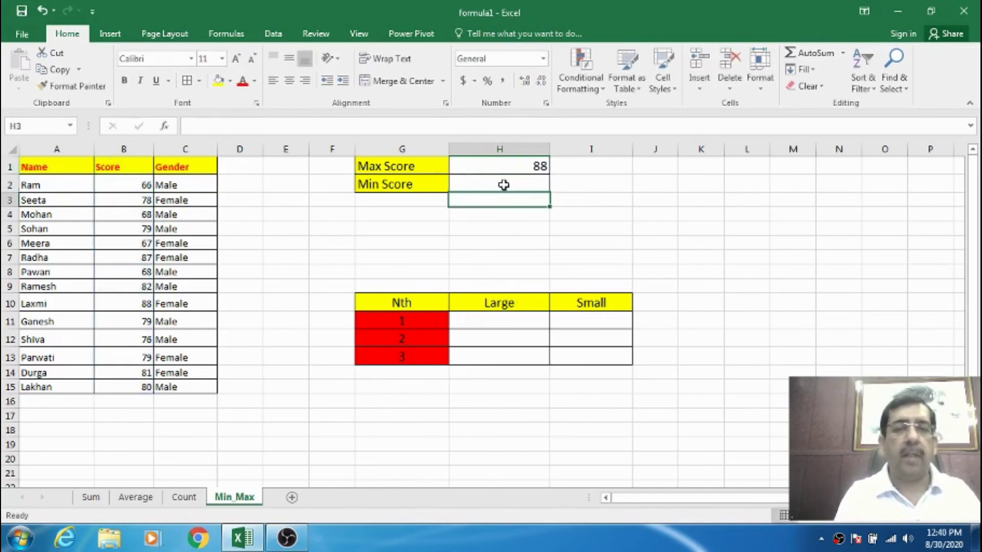
{"action": "key", "text": "Up"}
{"action": "key", "text": "Up"}
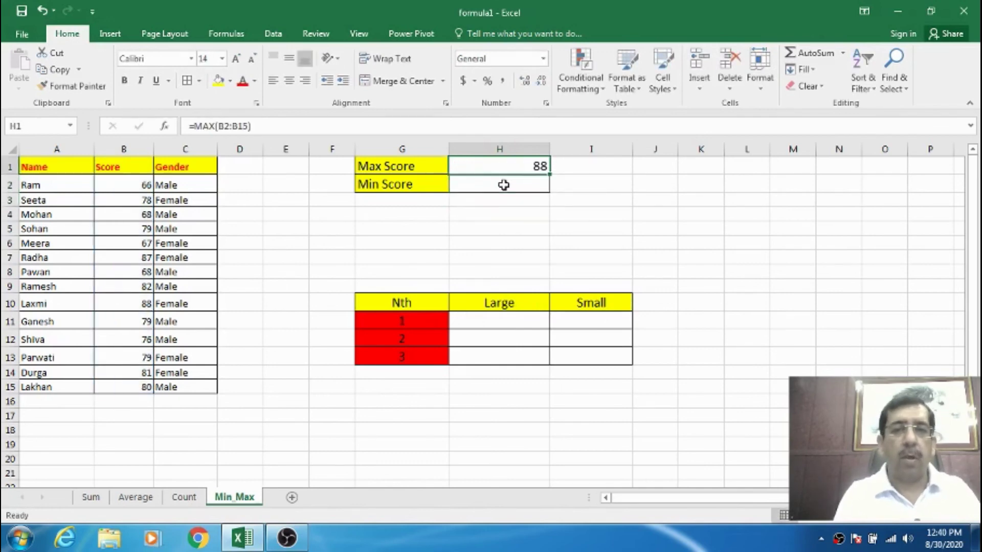
Enter =Min(b2:b15) in cell H2, beside the Min Score label
{"action": "key", "text": "Down"}
{"action": "type", "text": "="}
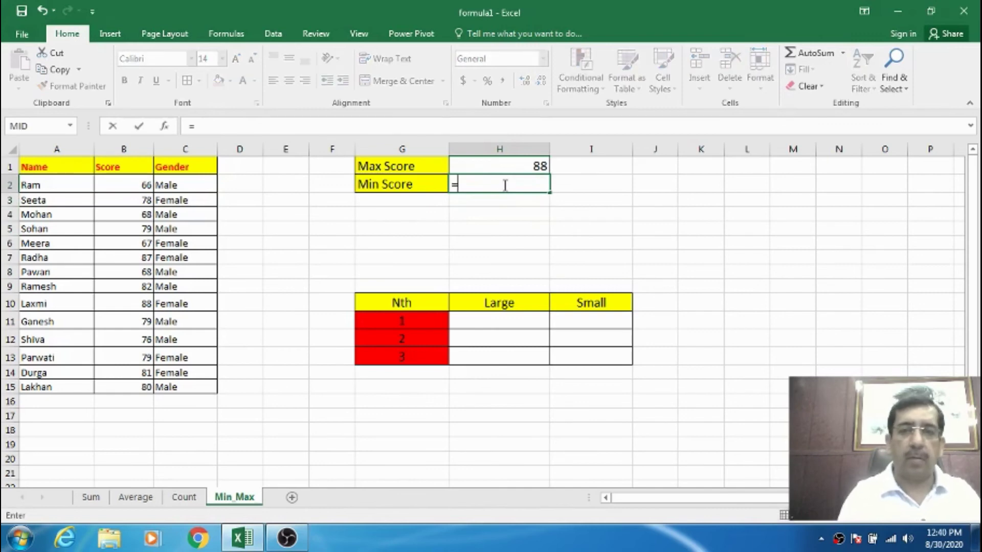
{"action": "type", "text": "Min("}
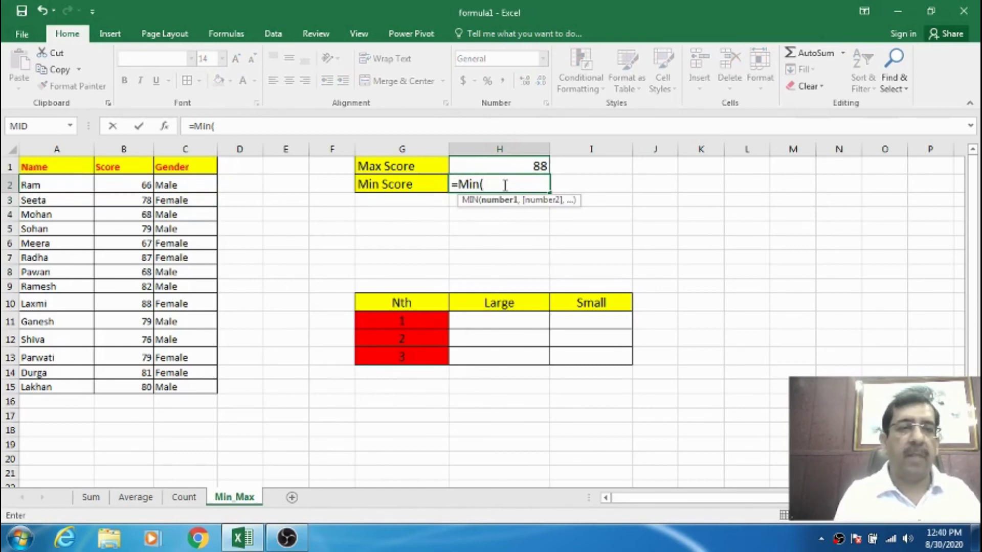
{"action": "type", "text": "b2"}
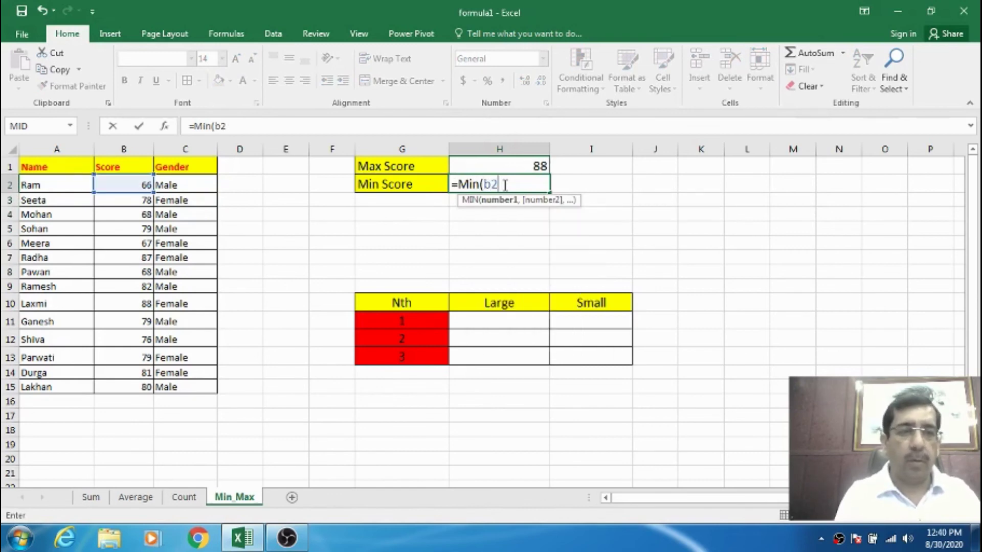
{"action": "type", "text": ":b15"}
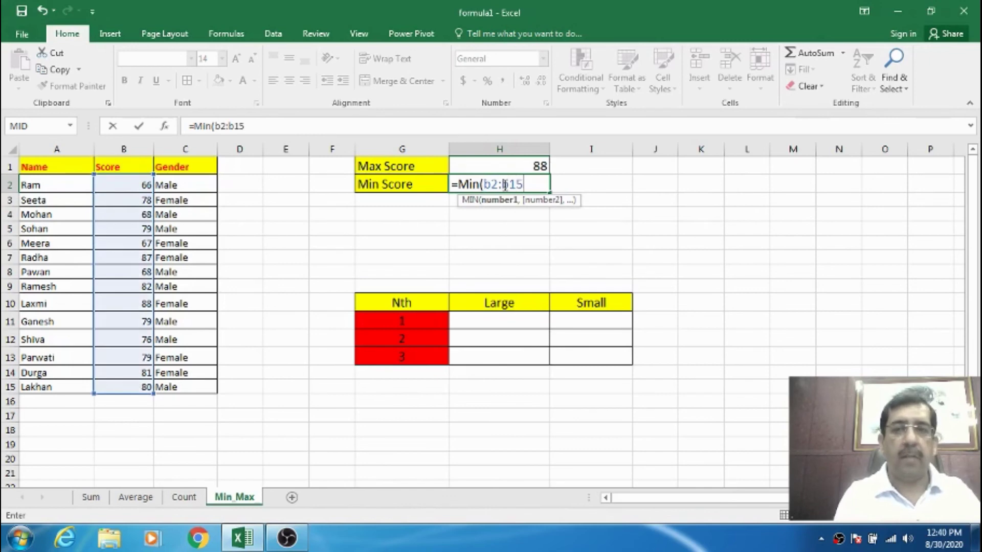
{"action": "type", "text": ")"}
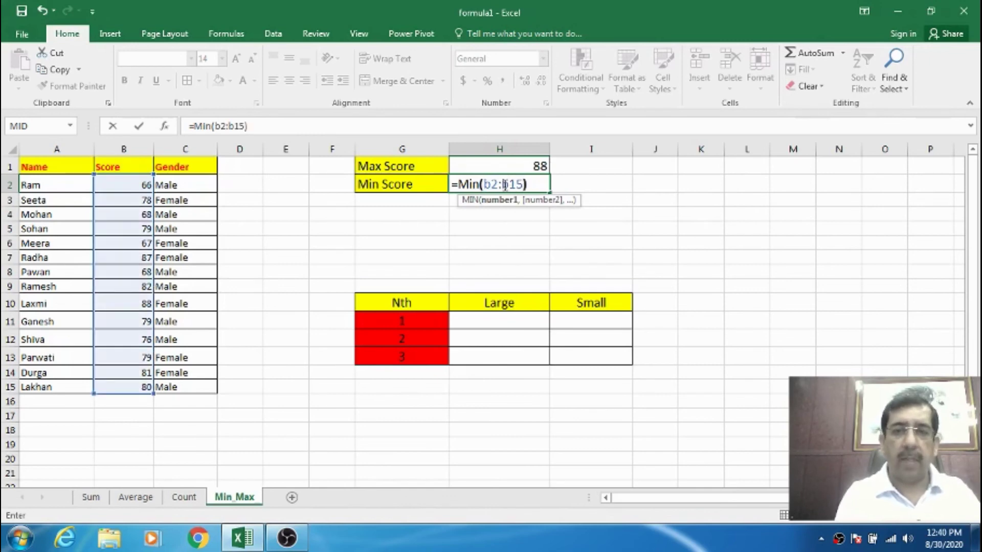
{"action": "key", "text": "Return"}
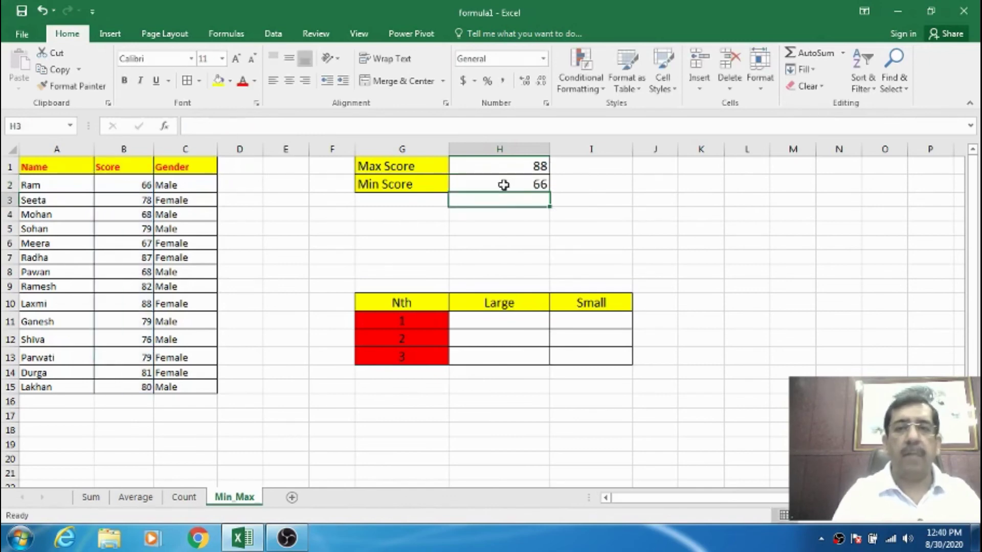
Enter =Large(b2:b15,1) in cell H11, in the Large column beside Nth 1
{"action": "key", "text": "Down"}
{"action": "key", "text": "Down"}
{"action": "key", "text": "Down"}
{"action": "key", "text": "Down"}
{"action": "key", "text": "Down"}
{"action": "key", "text": "Down"}
{"action": "key", "text": "Down"}
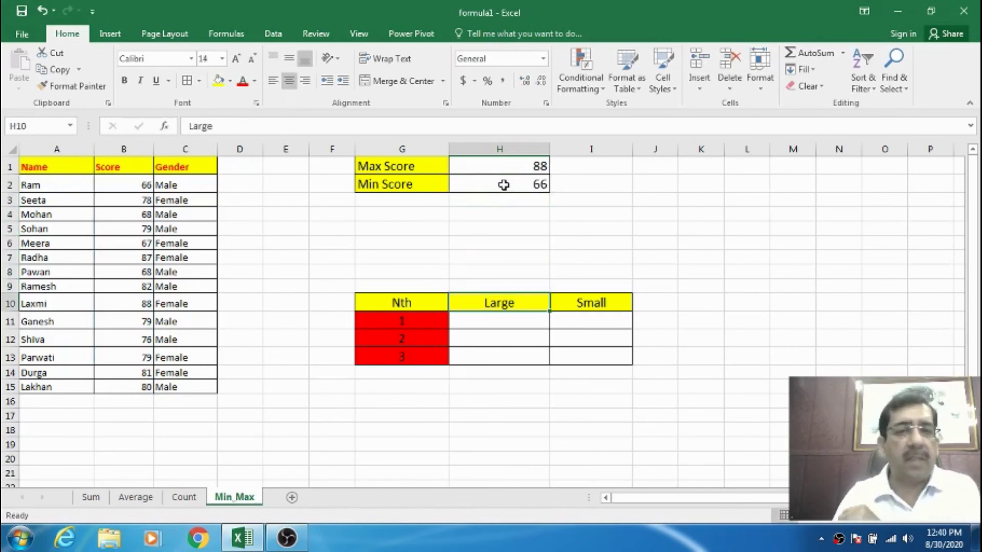
{"action": "key", "text": "Down"}
{"action": "type", "text": "=Large(b2:b"}
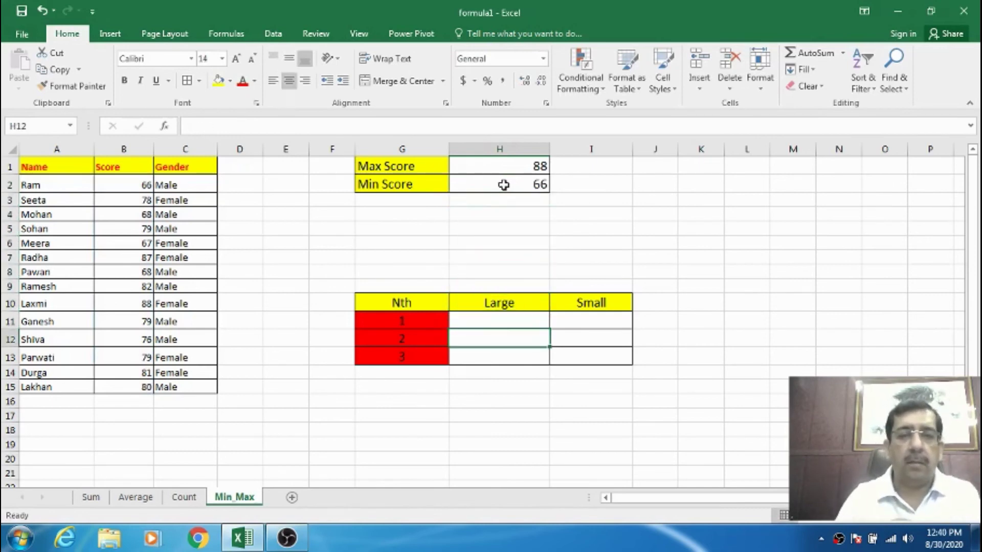
{"action": "type", "text": "1"}
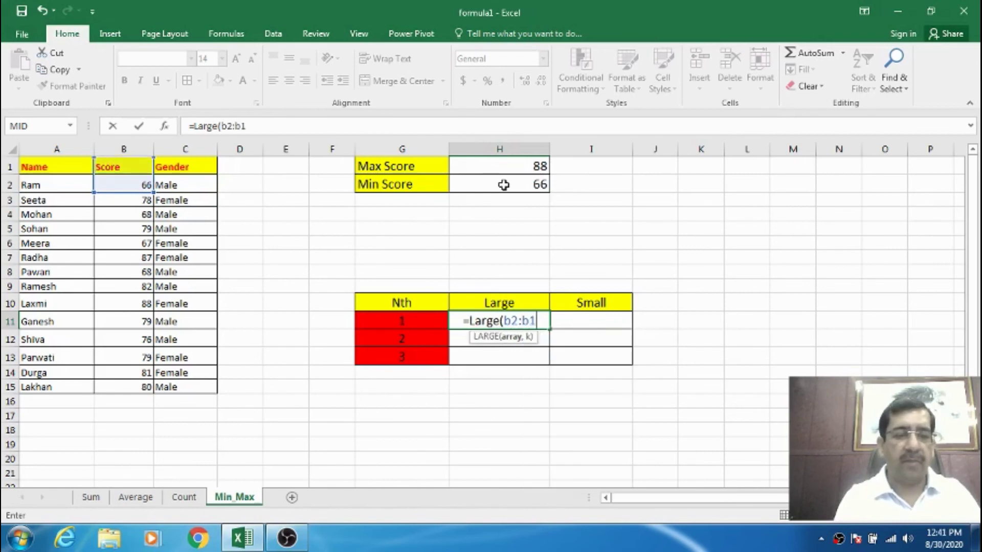
{"action": "type", "text": "5,1"}
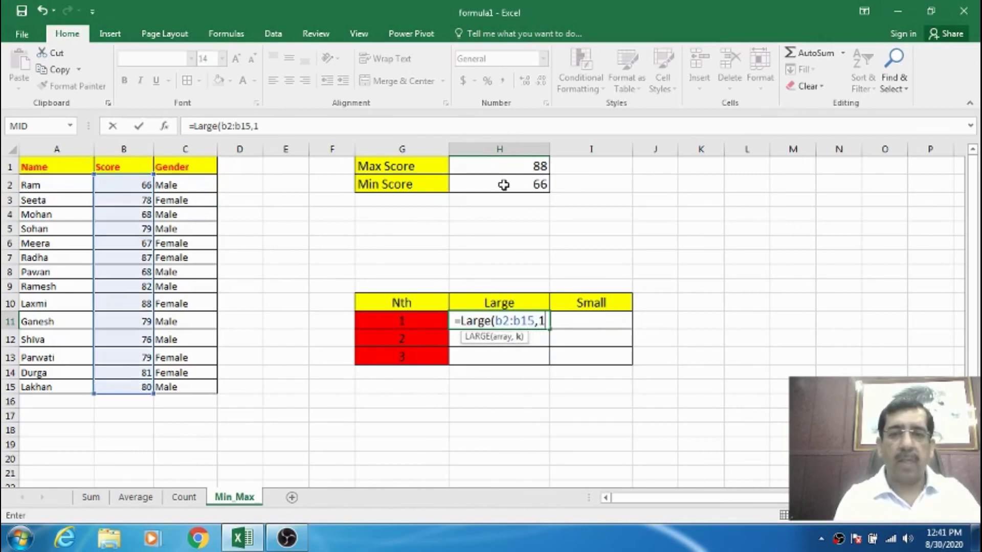
{"action": "type", "text": ")"}
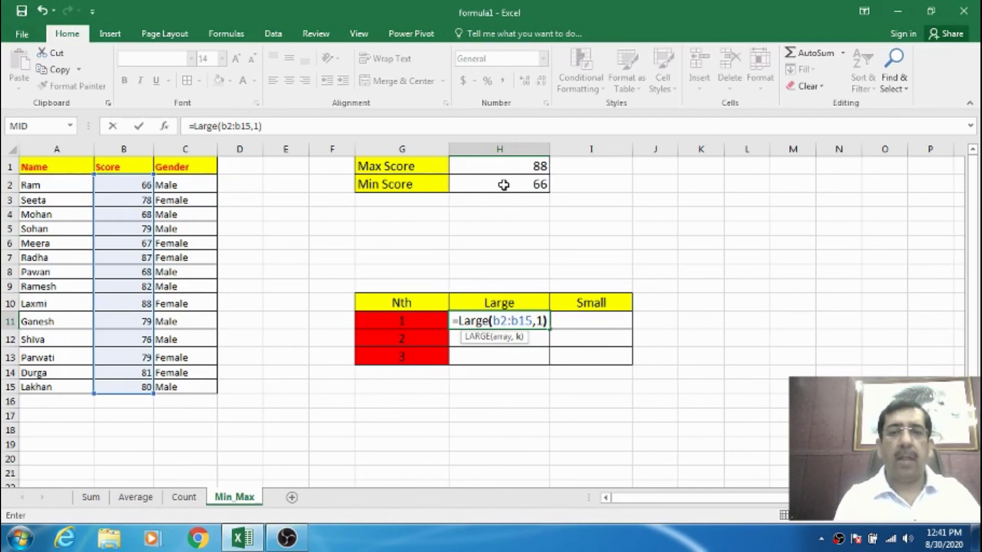
{"action": "key", "text": "Return"}
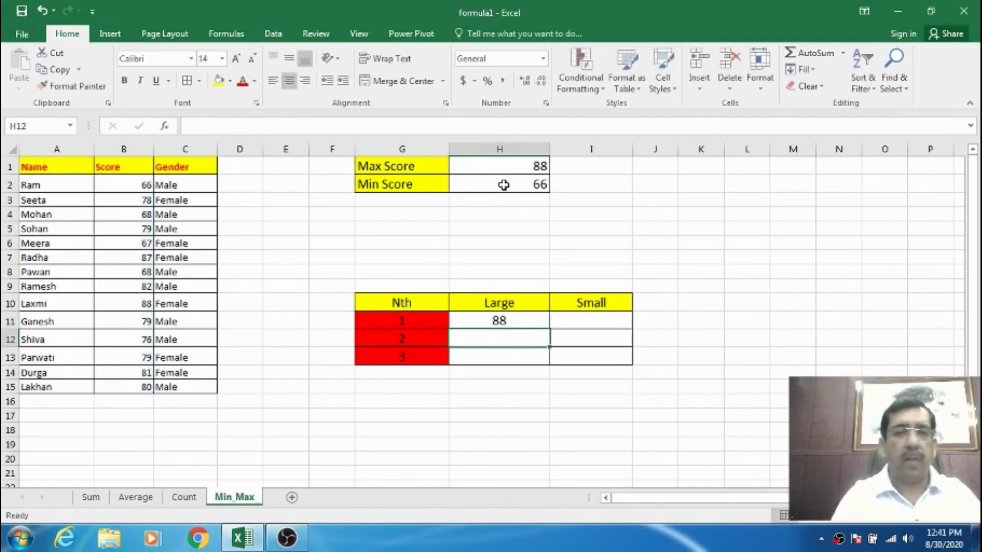
Enter =large(b2:b15,2) in cell H12, in the Large column beside Nth 2
{"action": "key", "text": "Up"}
{"action": "key", "text": "Down"}
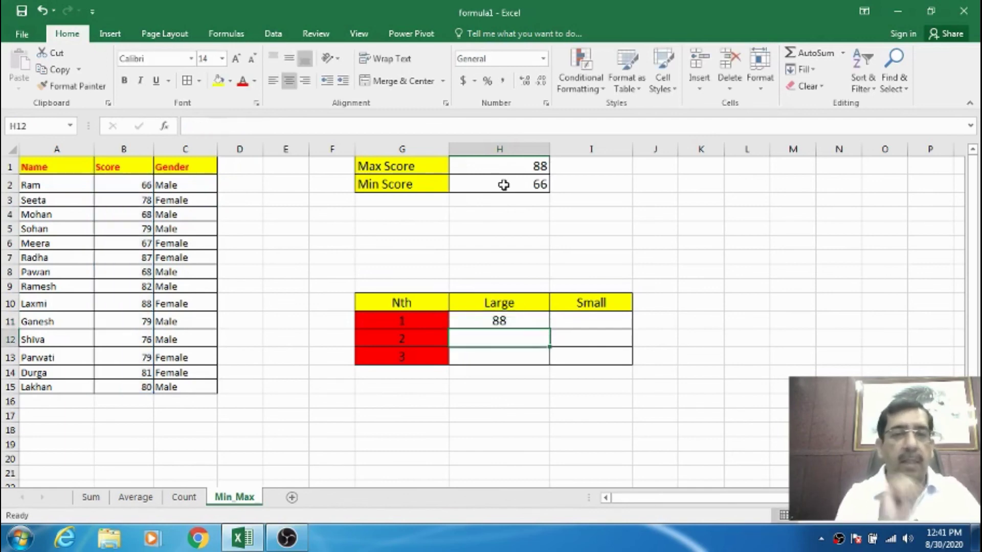
{"action": "type", "text": "=lar"}
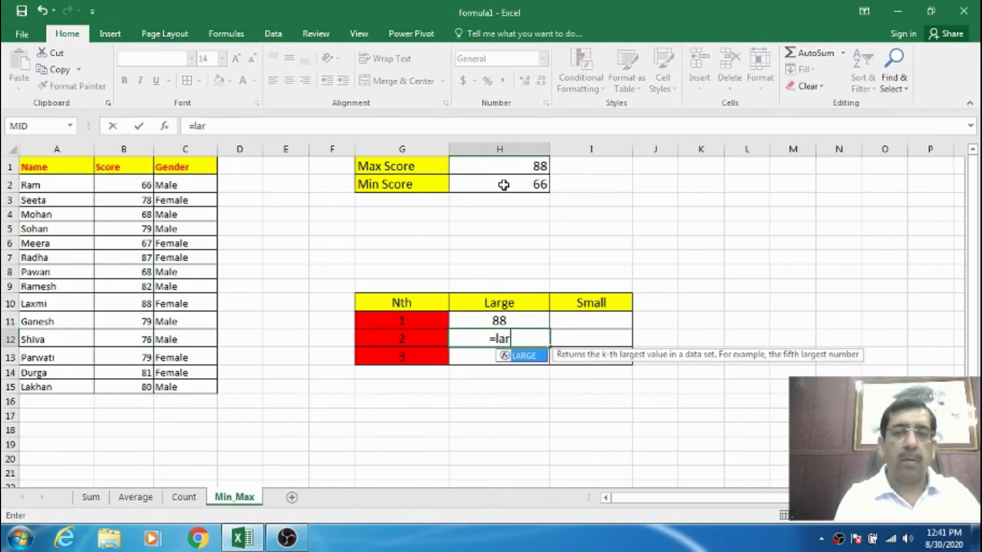
{"action": "type", "text": "ge(b"}
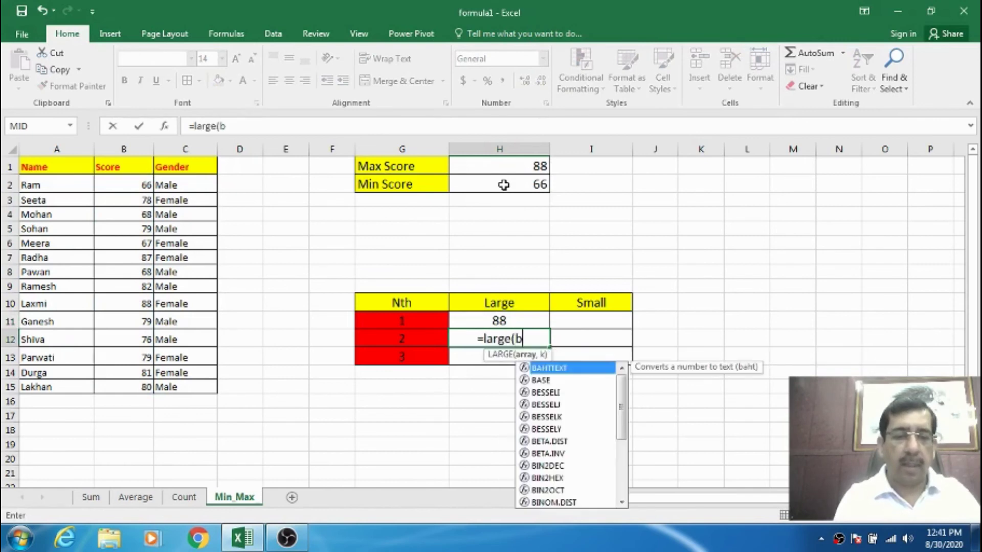
{"action": "type", "text": "2"}
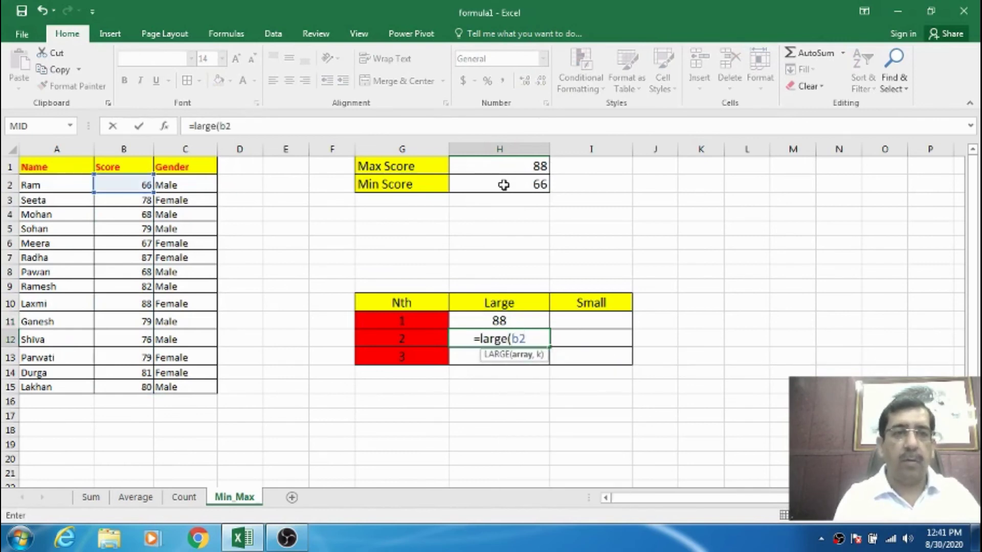
{"action": "type", "text": ":b1"}
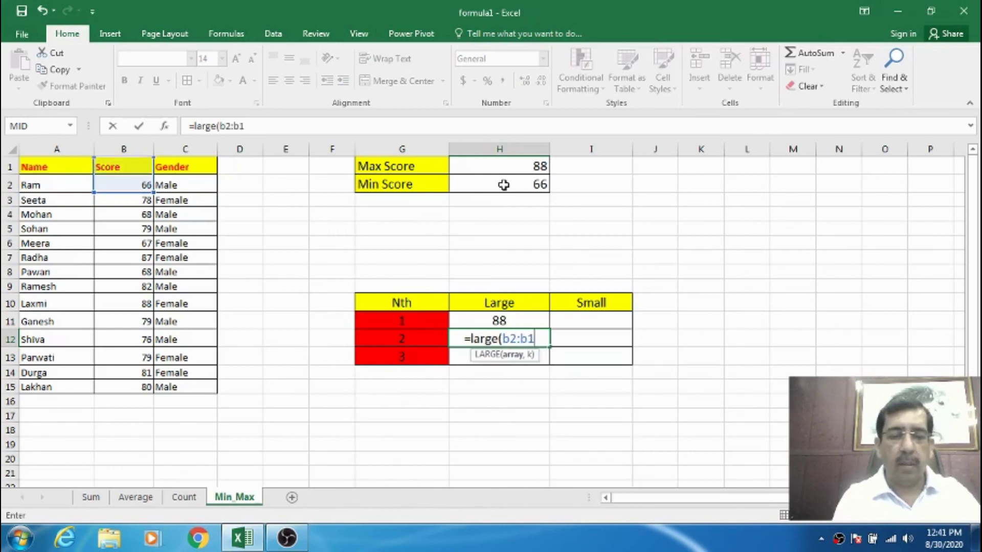
{"action": "type", "text": "5,2)"}
{"action": "key", "text": "Return"}
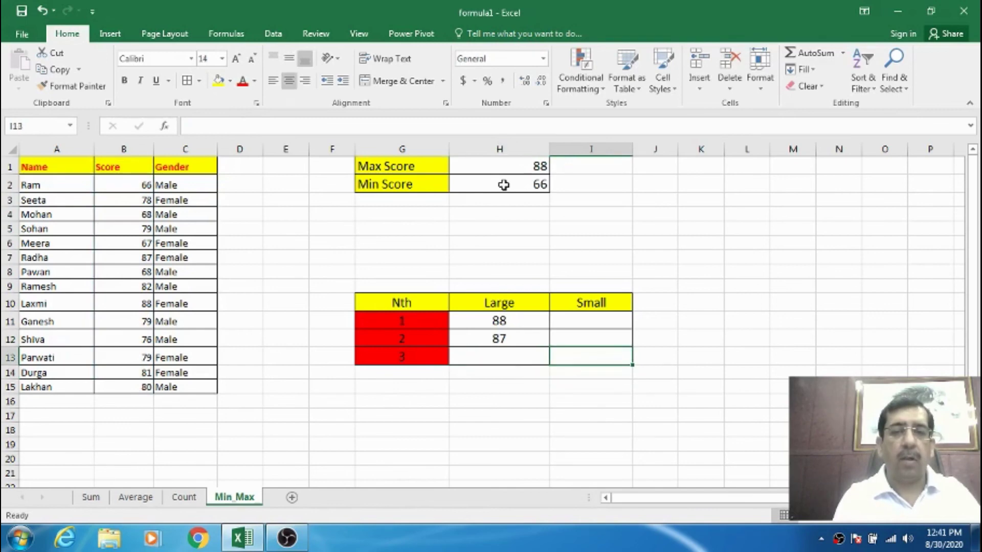
Enter =large(b2:b15,3) in cell H13, in the Large column beside Nth 3
{"action": "type", "text": "=large"}
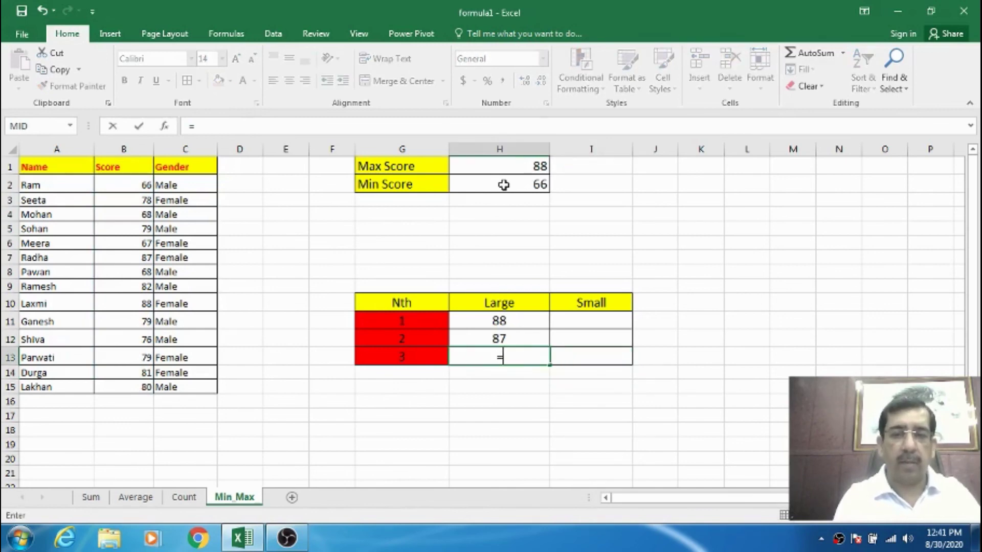
{"action": "type", "text": "("}
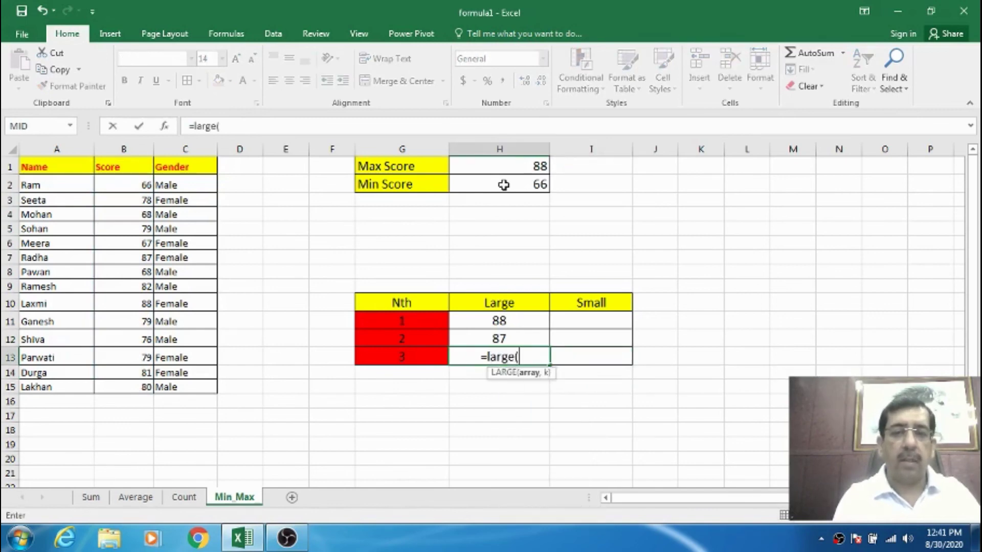
{"action": "type", "text": "b2:b"}
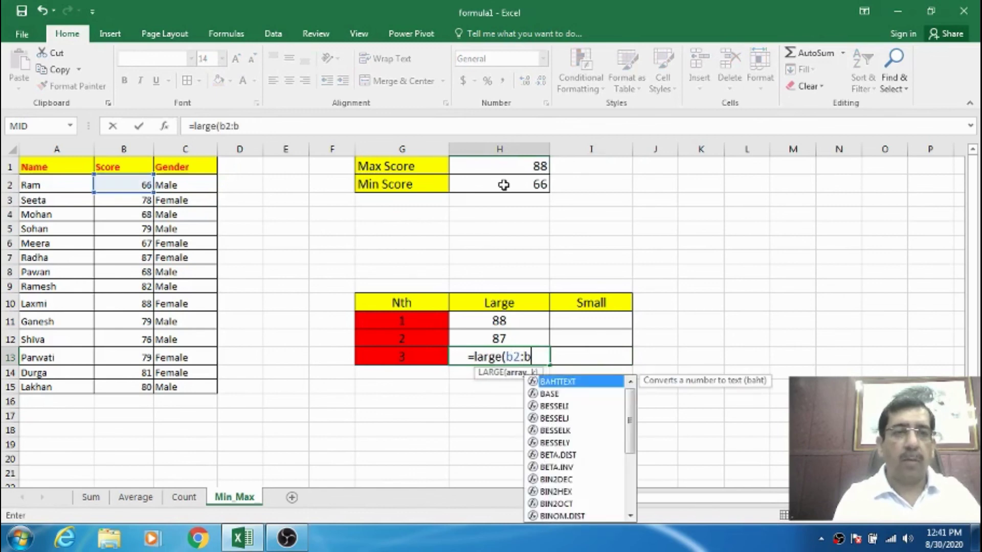
{"action": "type", "text": "15"}
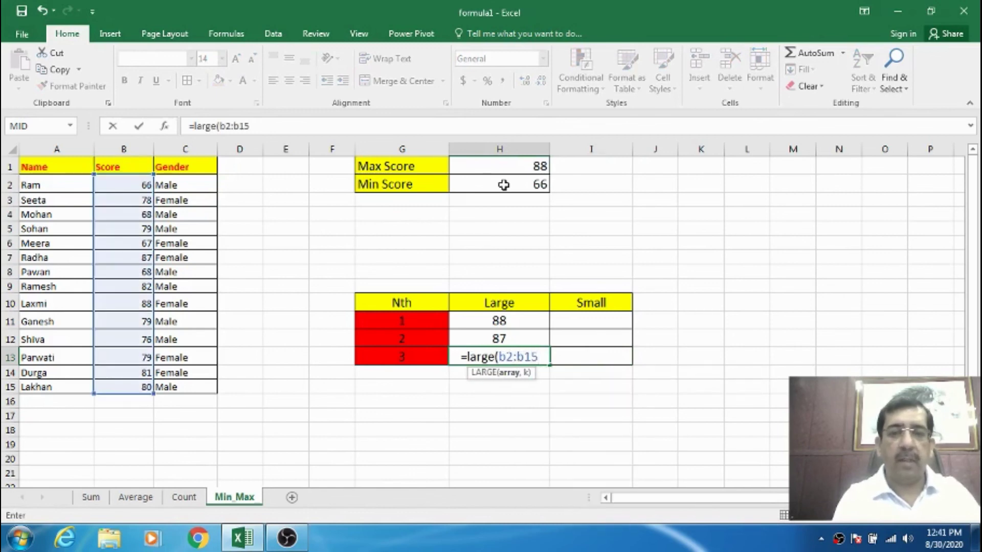
{"action": "type", "text": ")"}
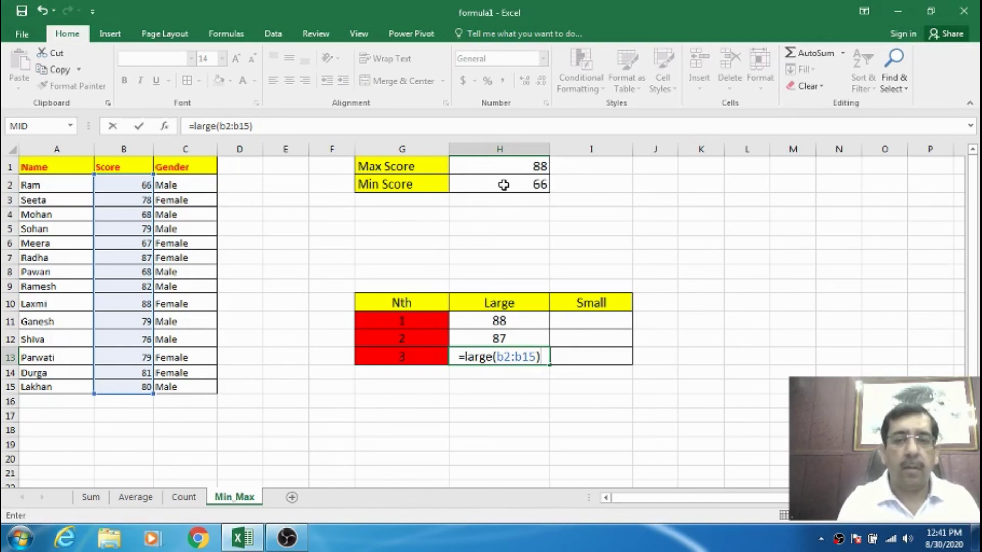
{"action": "key", "text": "Left"}
{"action": "type", "text": ",3"}
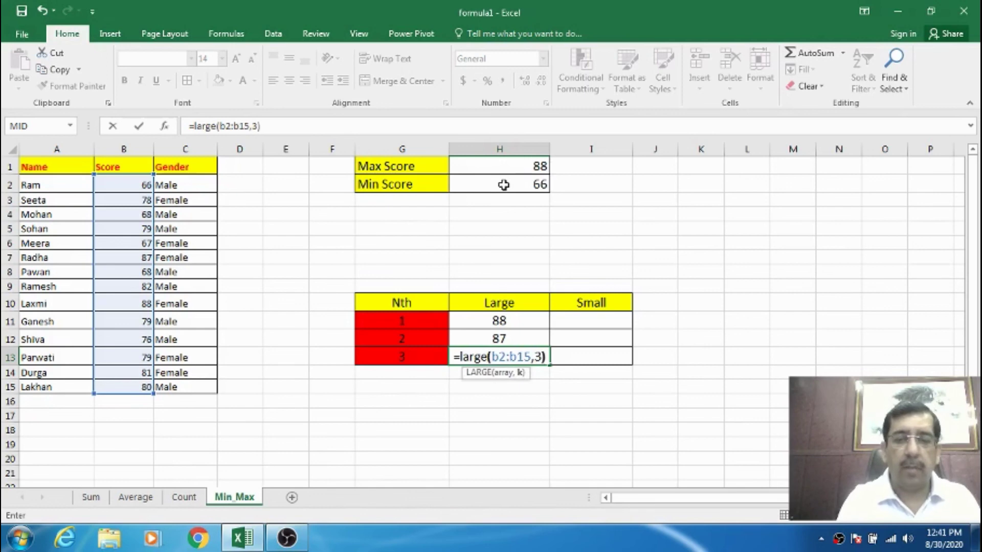
{"action": "key", "text": "Return"}
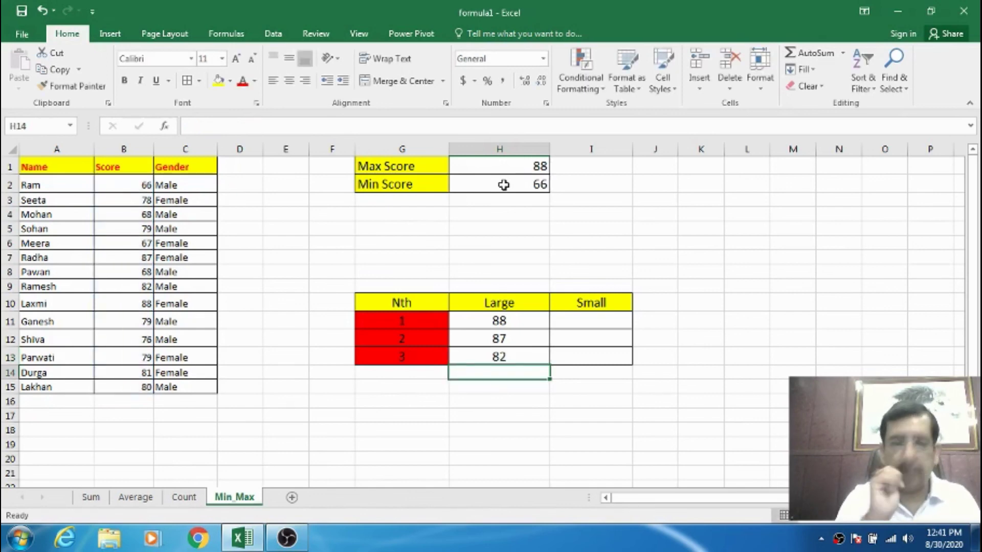
Enter =small(b2:b15,1) in cell I11, in the Small column beside Nth 1, and review the formula
{"action": "key", "text": "Up"}
{"action": "key", "text": "Up"}
{"action": "key", "text": "Up"}
{"action": "key", "text": "Right"}
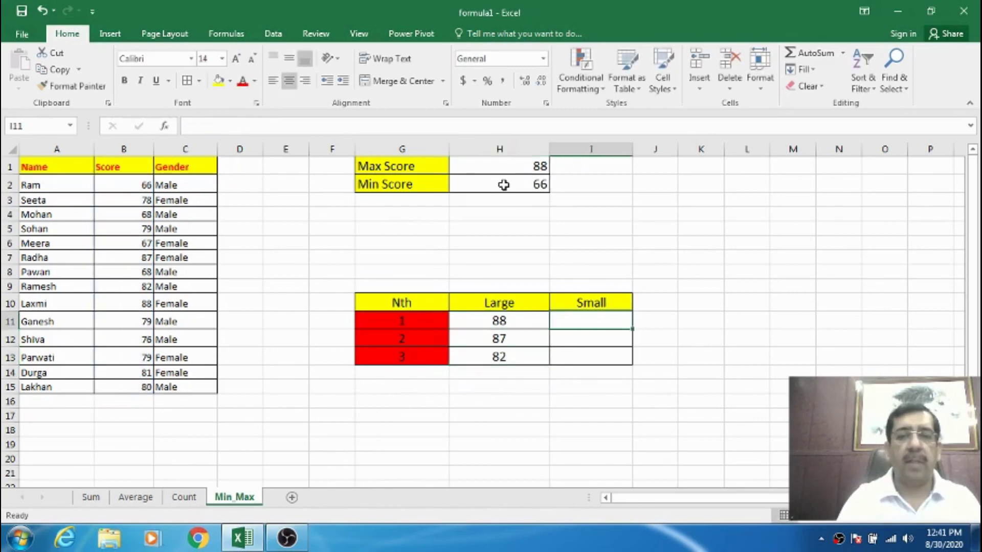
{"action": "type", "text": "="}
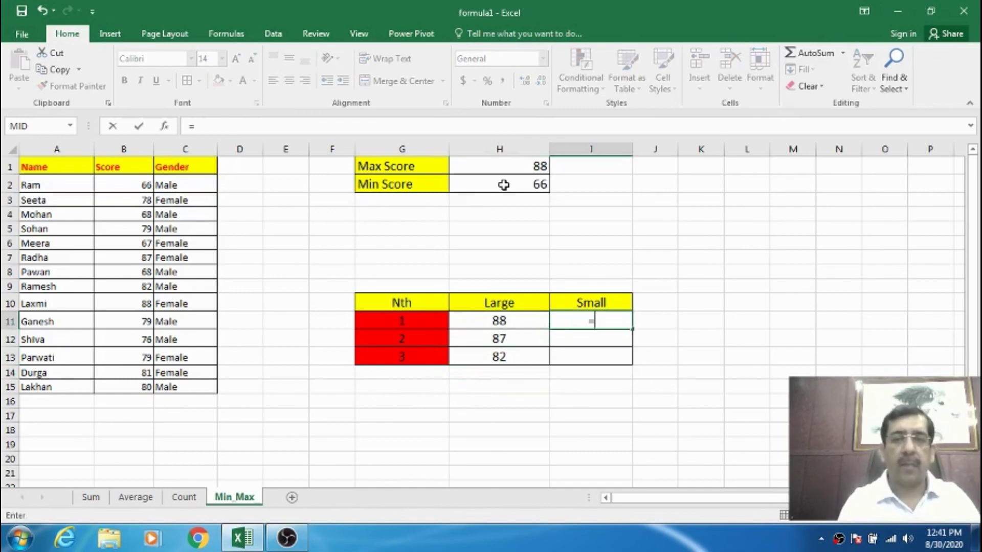
{"action": "type", "text": "small("}
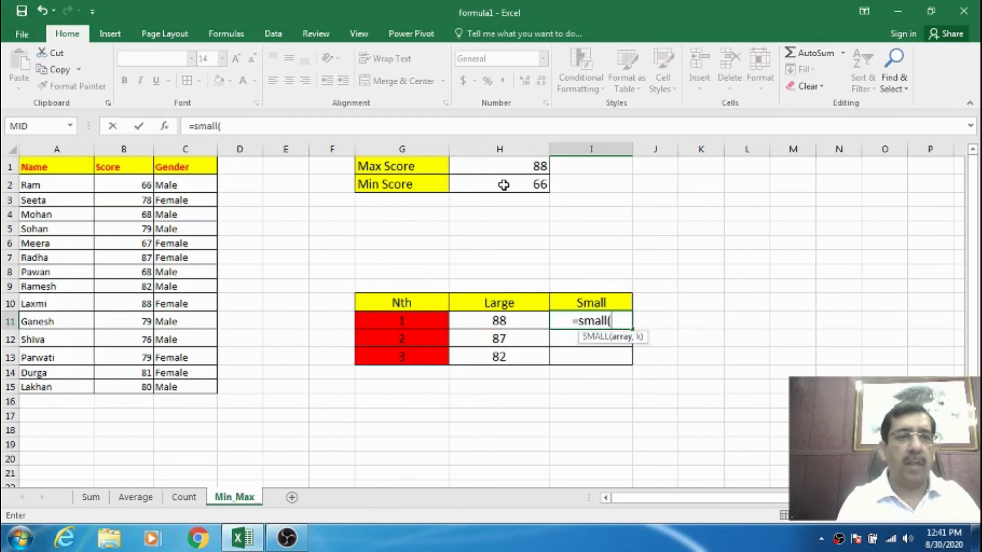
{"action": "type", "text": "b2:b"}
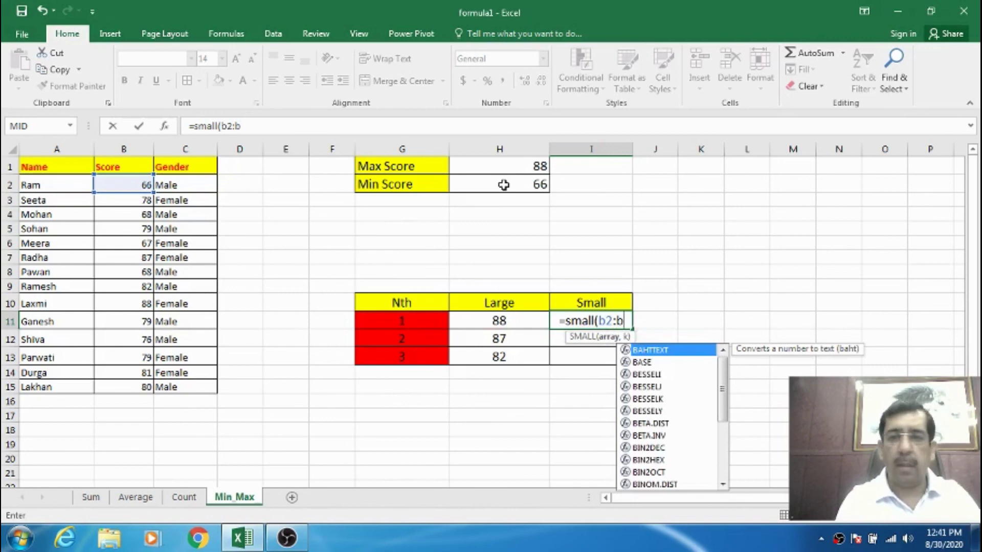
{"action": "type", "text": "15"}
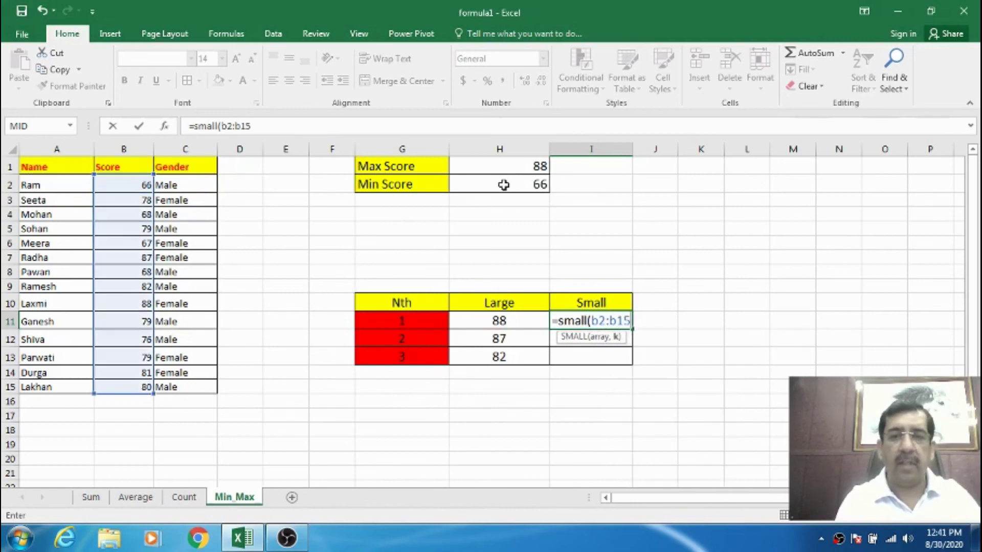
{"action": "type", "text": ",1)"}
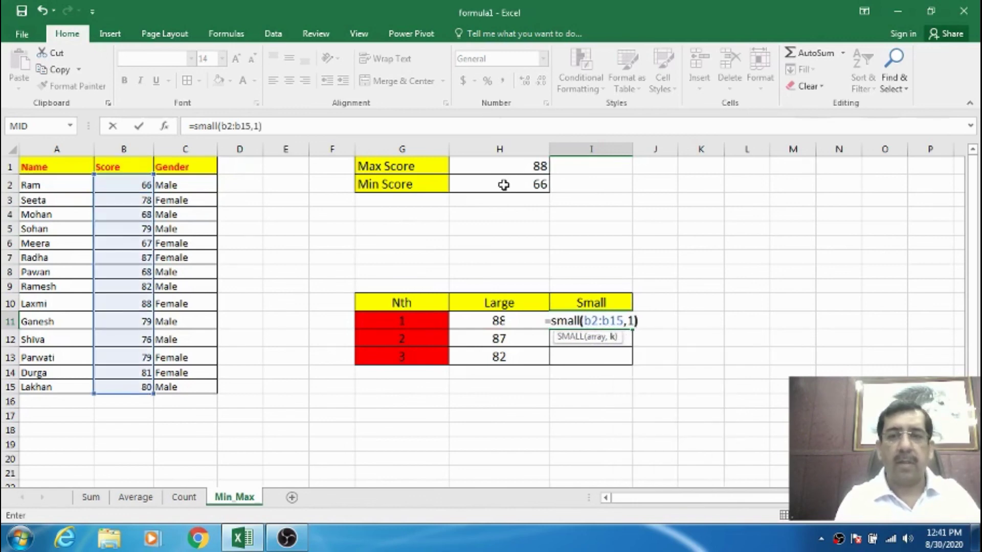
{"action": "key", "text": "Return"}
{"action": "key", "text": "Up"}
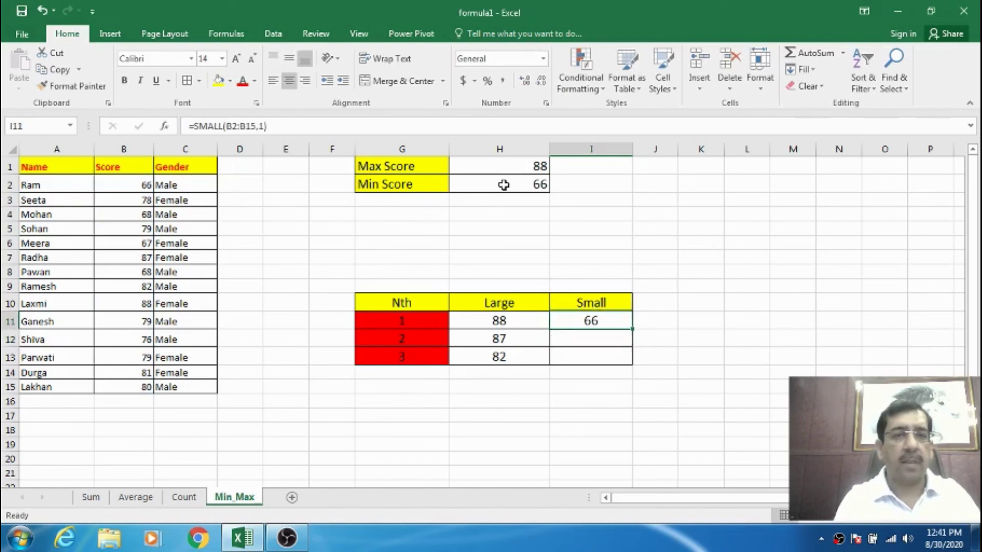
Enter =small(b2:b15,2) in cell I12, in the Small column beside Nth 2, and review the formula
{"action": "key", "text": "Down"}
{"action": "type", "text": "="}
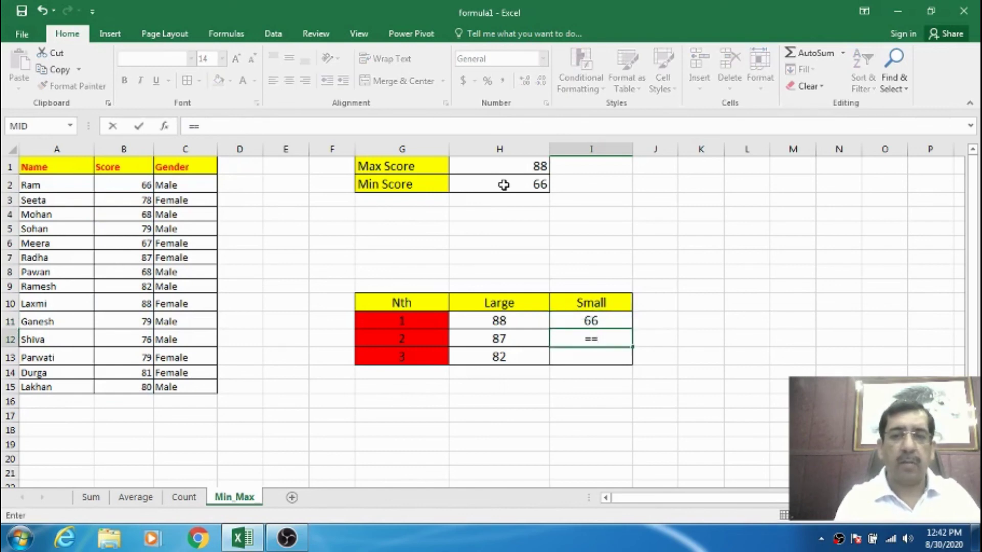
{"action": "type", "text": "small("}
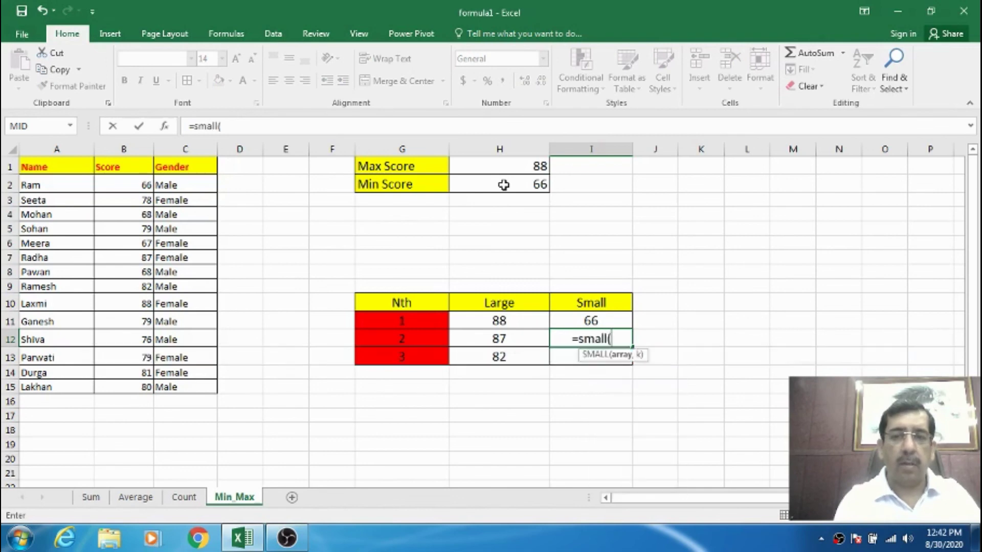
{"action": "type", "text": "b2:b"}
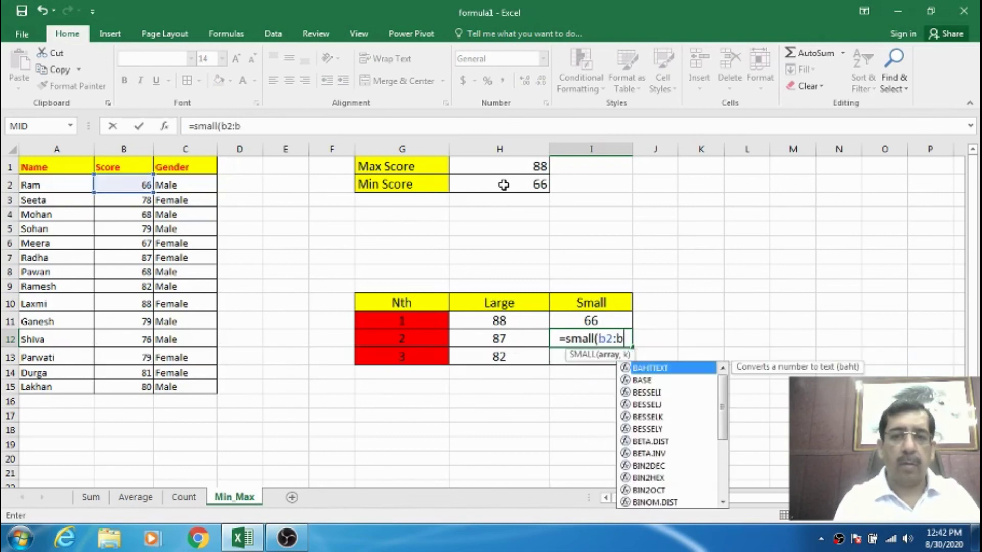
{"action": "type", "text": "15,2)"}
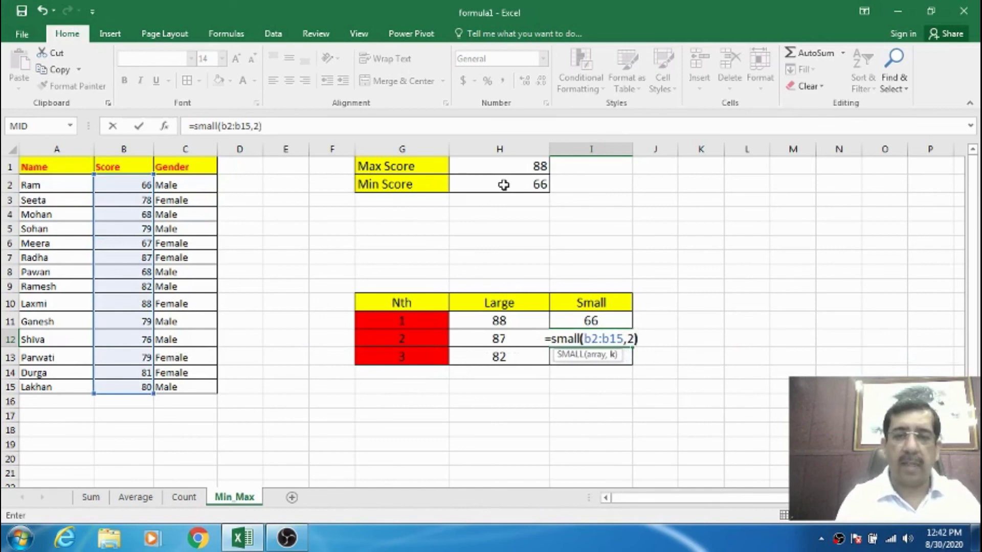
{"action": "key", "text": "Return"}
{"action": "key", "text": "Up"}
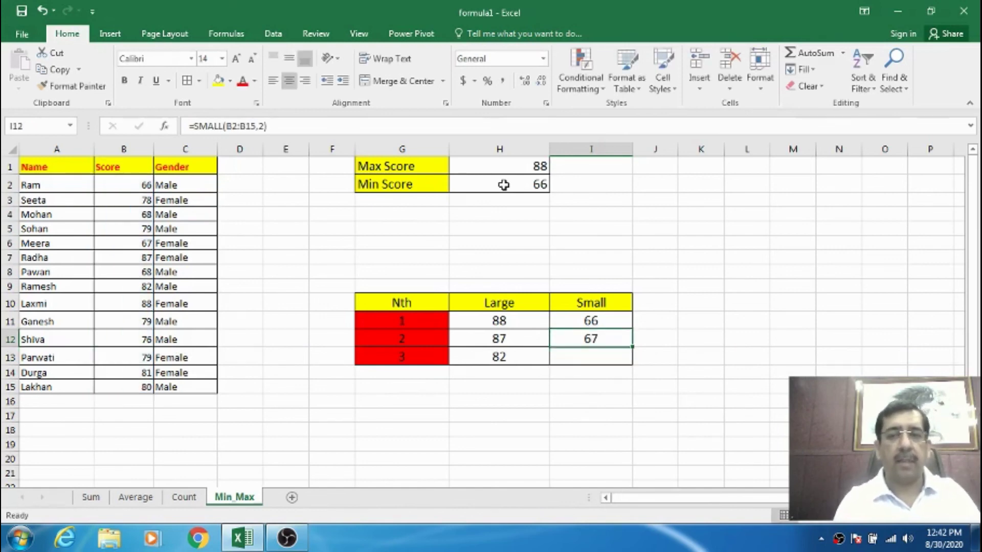
Enter =small(b2:b15,3) in cell I13, in the Small column beside Nth 3
{"action": "key", "text": "Down"}
{"action": "type", "text": "=sm"}
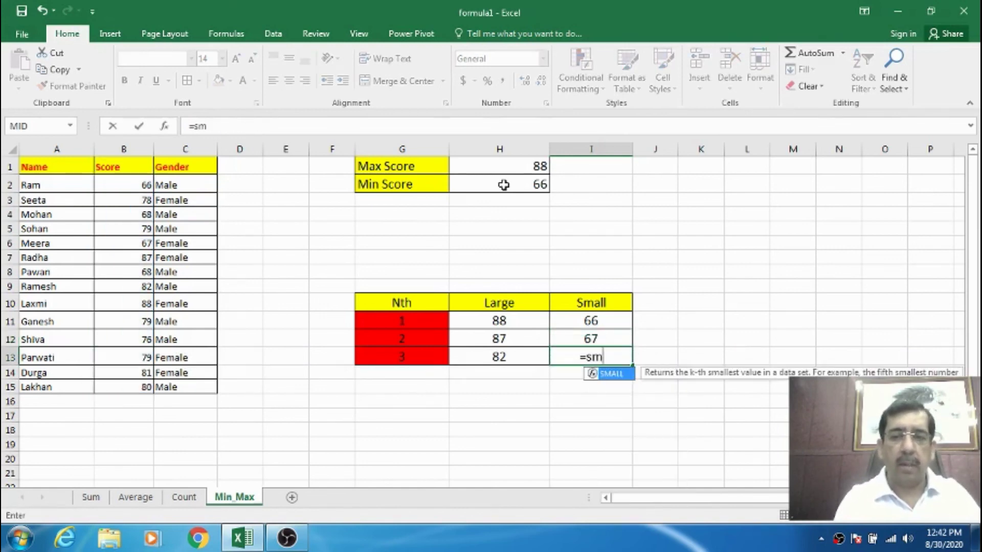
{"action": "type", "text": "all(b2:b15"}
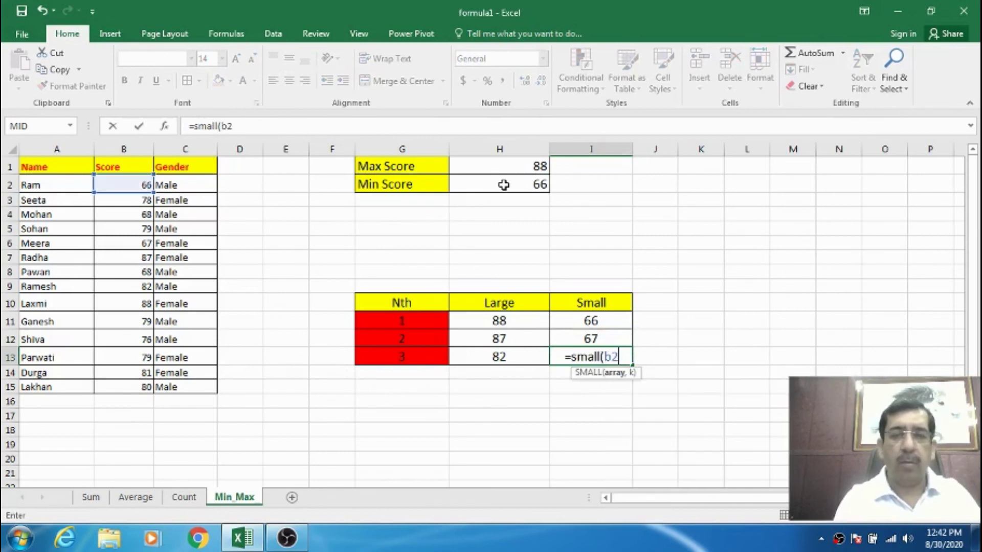
{"action": "type", "text": "3)"}
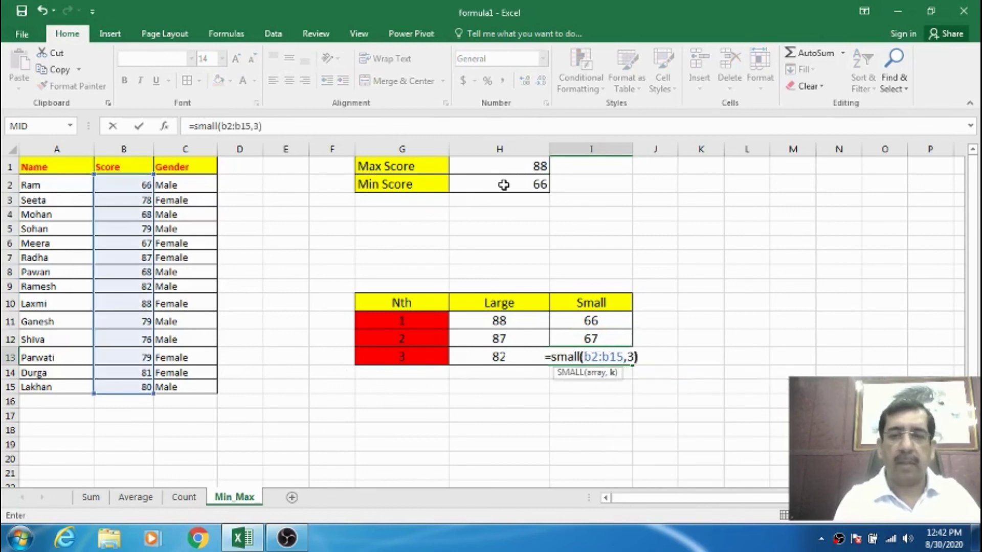
{"action": "key", "text": "Return"}
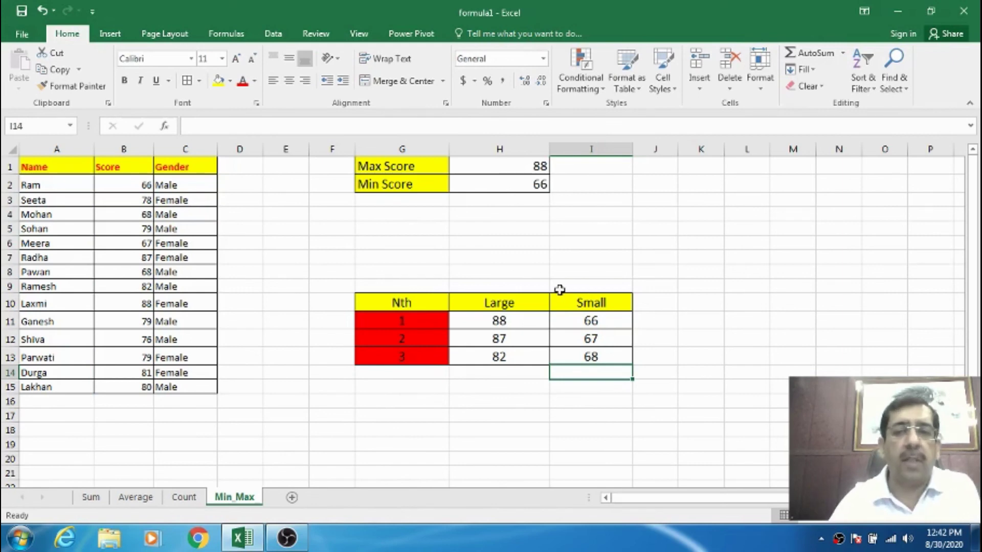
Review the SMALL formulas in I11:I13 and the LARGE formulas in H11:H13 of the Nth table
{"action": "left_click", "coordinate": [589, 320]}
{"action": "left_click", "coordinate": [589, 337]}
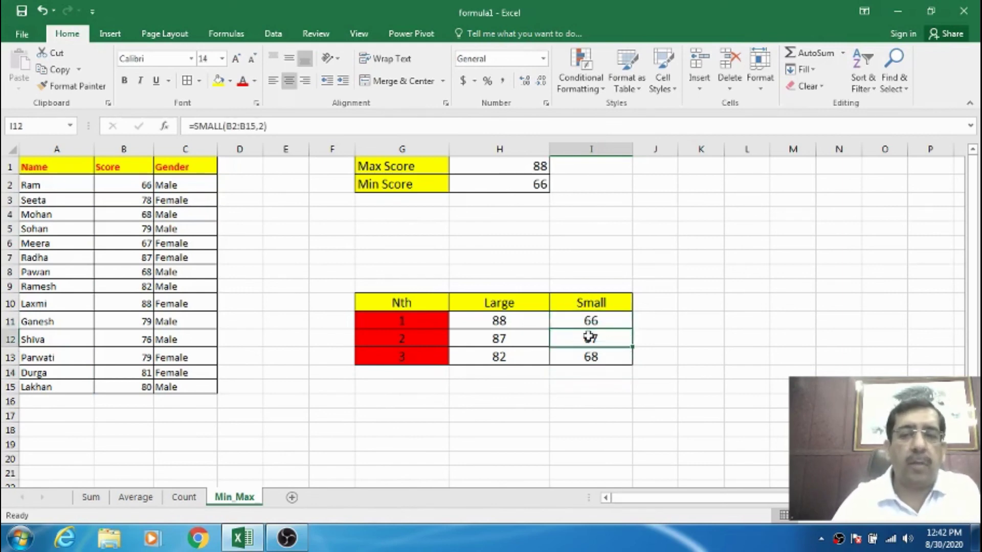
{"action": "left_click", "coordinate": [589, 353]}
{"action": "left_click_drag", "start_coordinate": [589, 320], "coordinate": [588, 357]}
{"action": "left_click", "coordinate": [531, 326]}
{"action": "left_click_drag", "start_coordinate": [531, 325], "coordinate": [529, 353]}
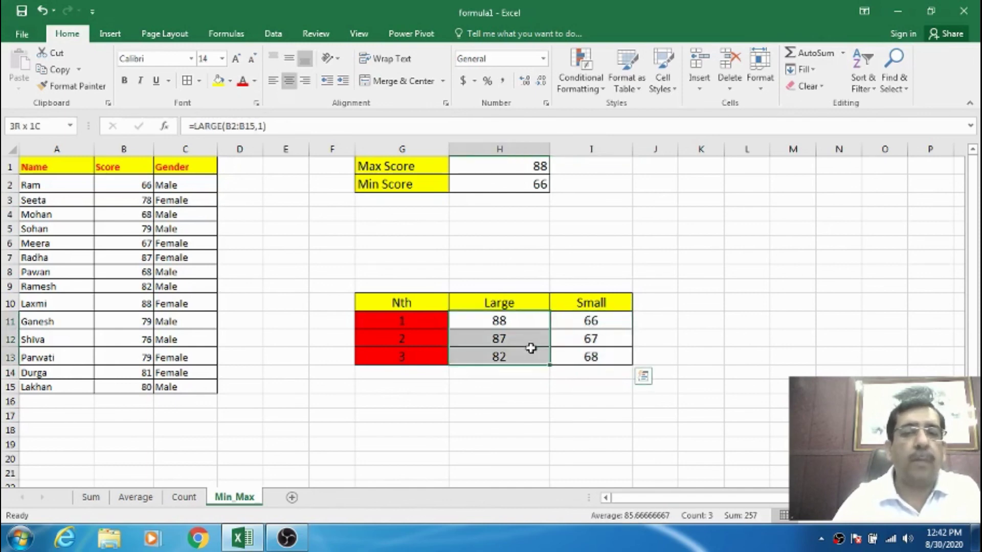
{"action": "left_click", "coordinate": [54, 169]}
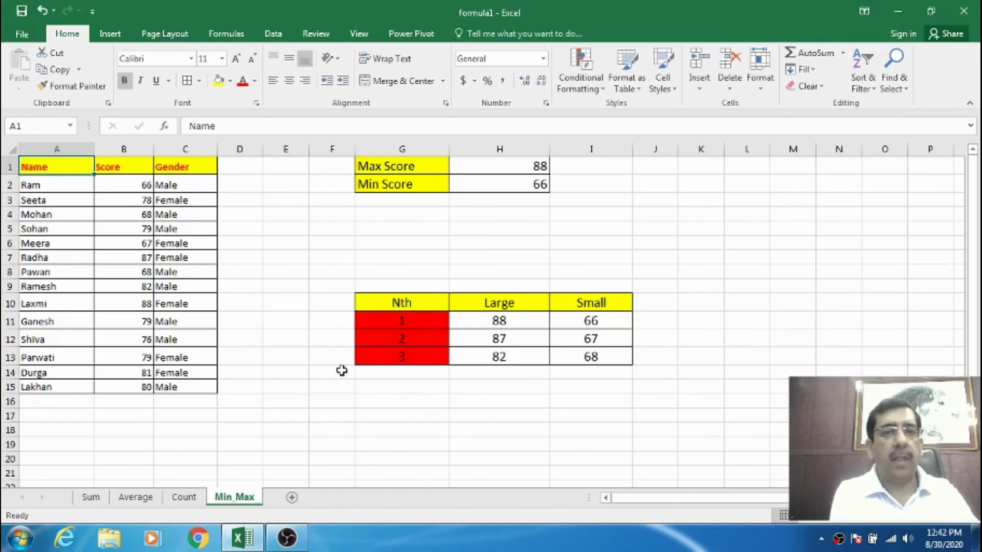
{"action": "left_click", "coordinate": [384, 166]}
{"action": "left_click", "coordinate": [81, 166]}
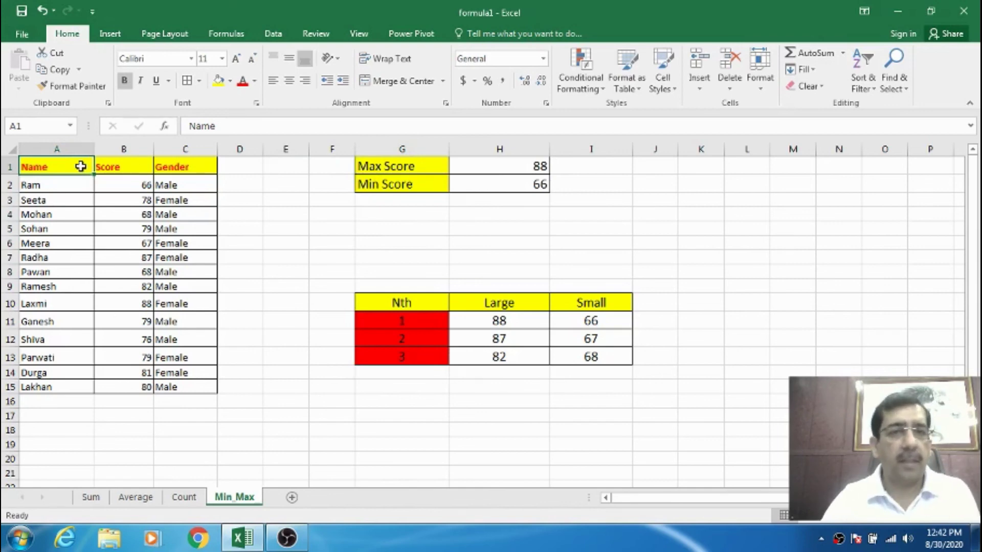
{"action": "left_click", "coordinate": [112, 170]}
{"action": "left_click", "coordinate": [85, 166]}
{"action": "left_click", "coordinate": [112, 166]}
{"action": "left_click", "coordinate": [179, 161]}
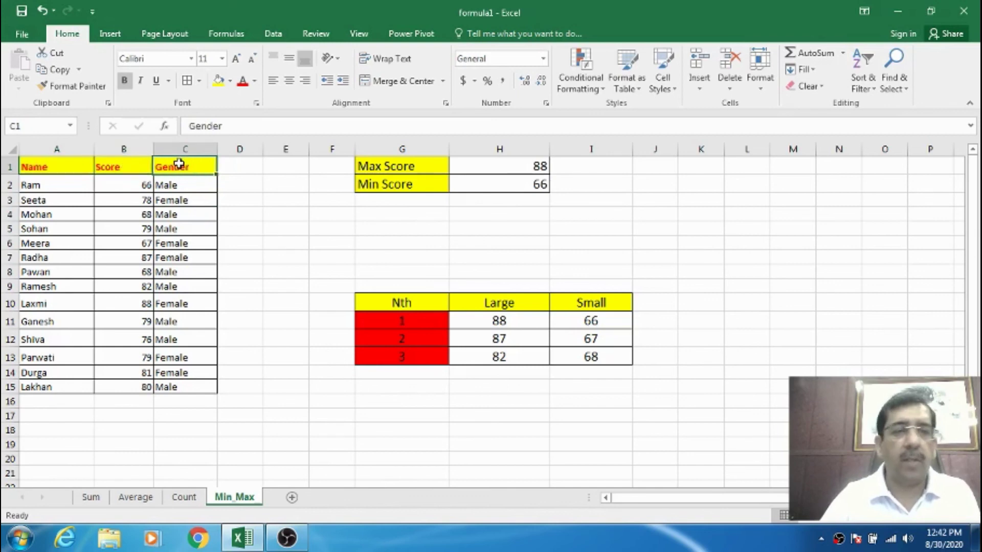
{"action": "left_click", "coordinate": [88, 162]}
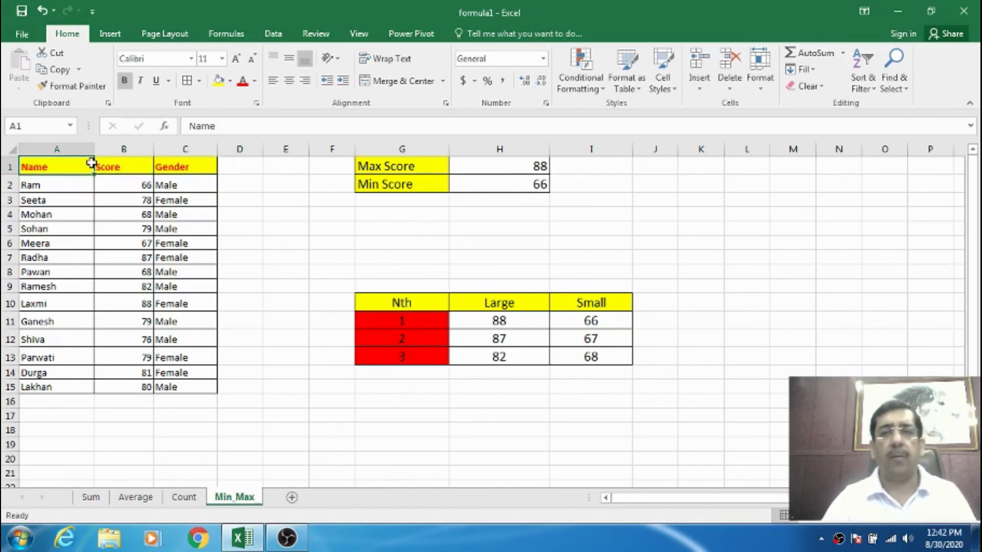